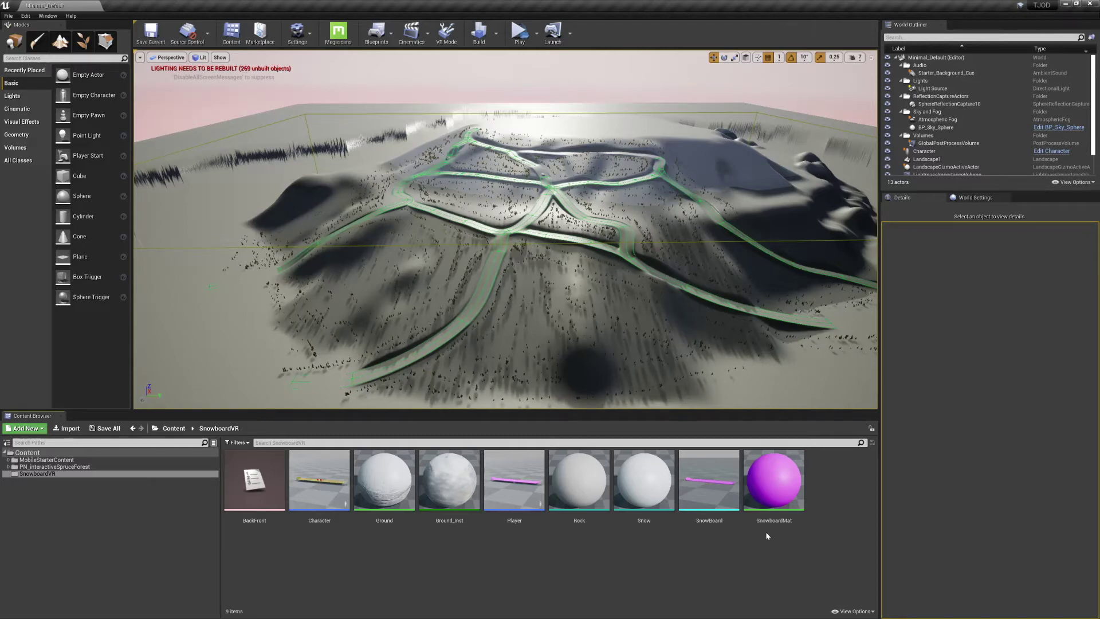
Step: Create a level named New in the SnowboardVR folder and open it
{"action": "right_click_drag", "start_coordinate": [598, 280], "coordinate": [602, 243]}
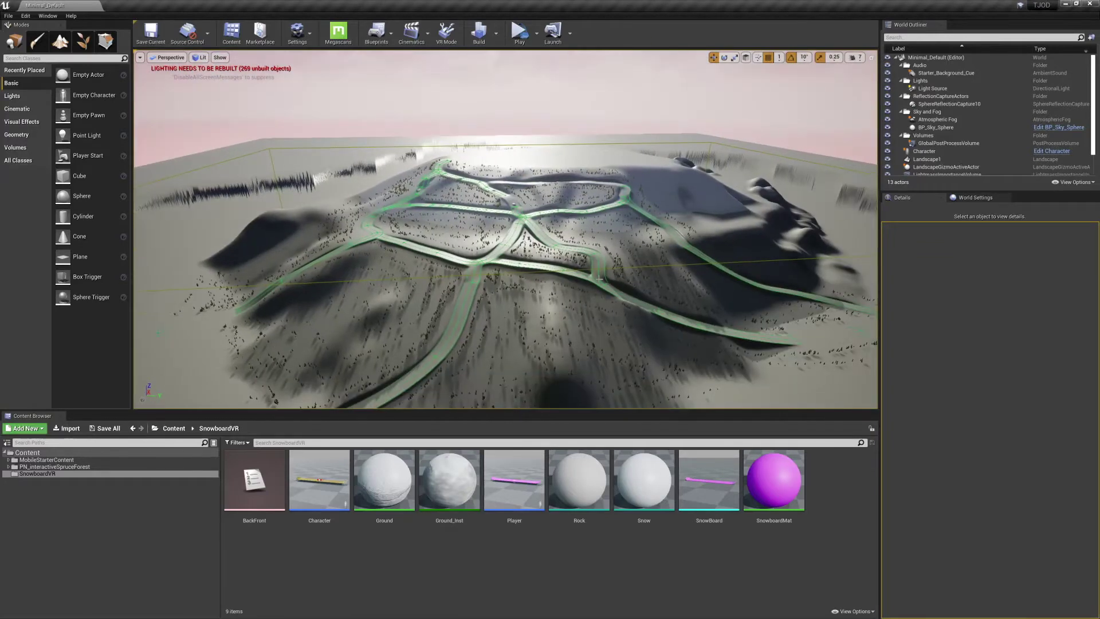
{"action": "right_click", "coordinate": [467, 562]}
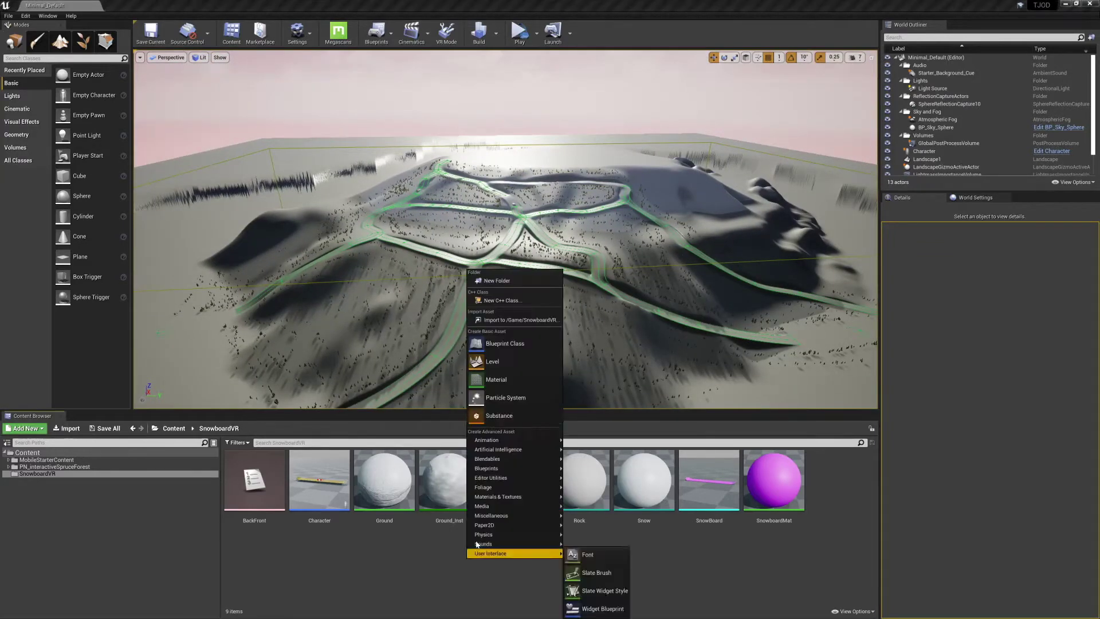
{"action": "left_click", "coordinate": [542, 364]}
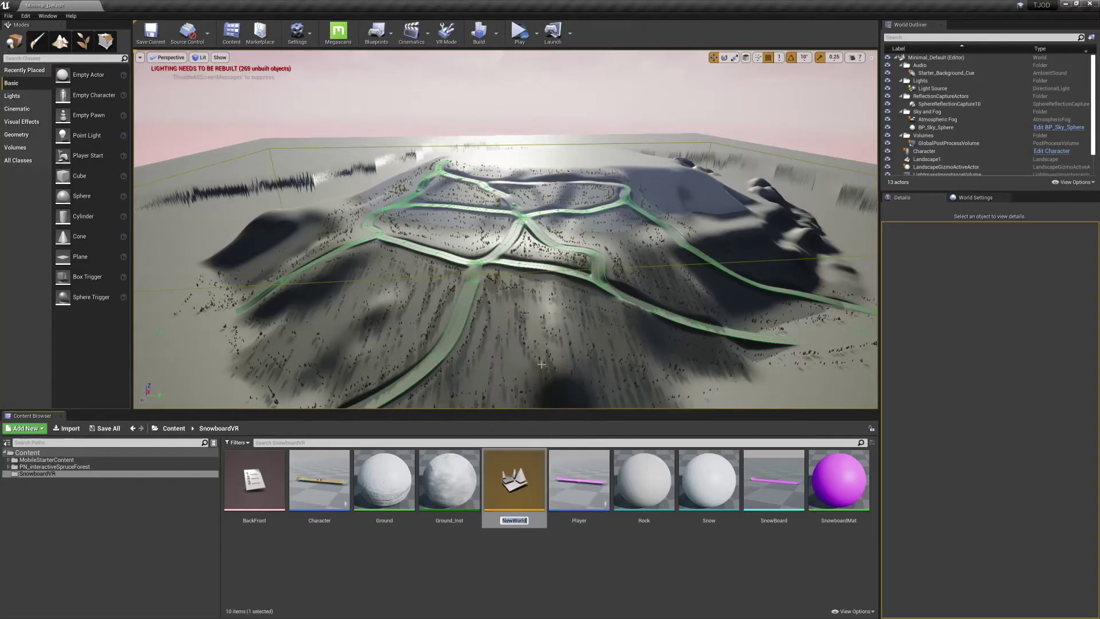
{"action": "key", "text": "Return"}
{"action": "double_click", "coordinate": [524, 480]}
{"action": "left_click", "coordinate": [592, 392]}
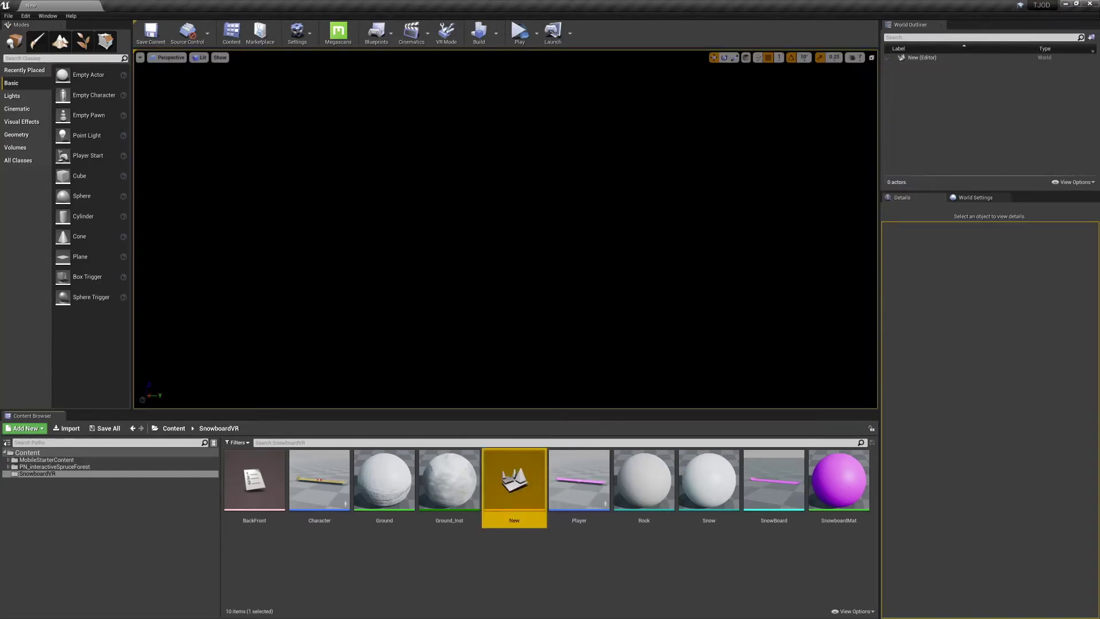
Step: Add a directional light and a sky light to the empty level
{"action": "left_click", "coordinate": [12, 96]}
{"action": "left_click_drag", "start_coordinate": [93, 75], "coordinate": [476, 197]}
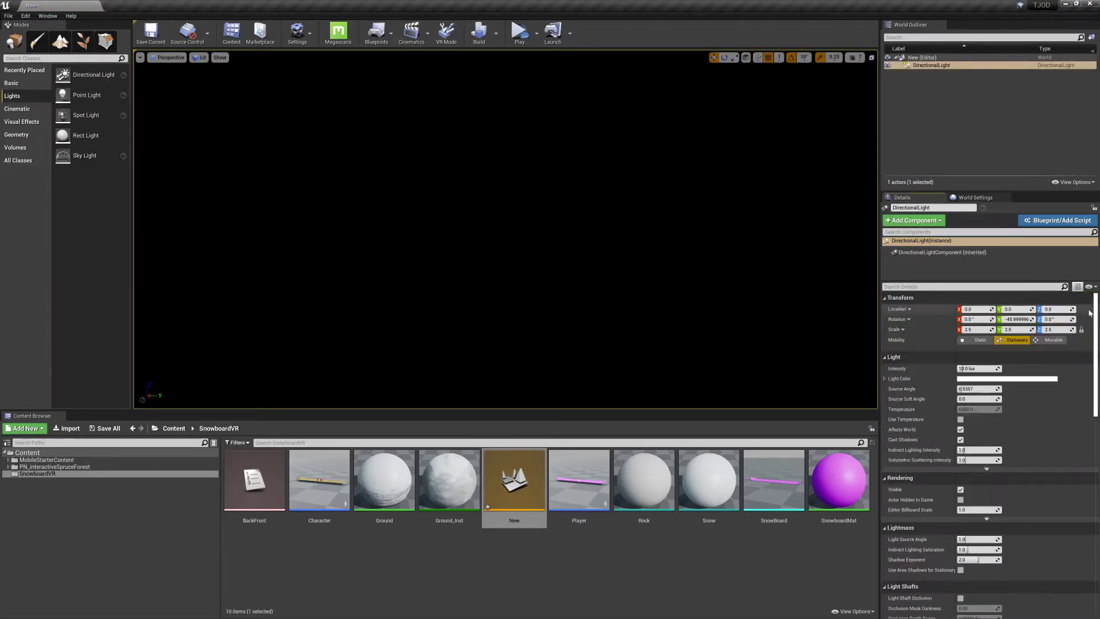
{"action": "left_click_drag", "start_coordinate": [85, 155], "coordinate": [516, 210]}
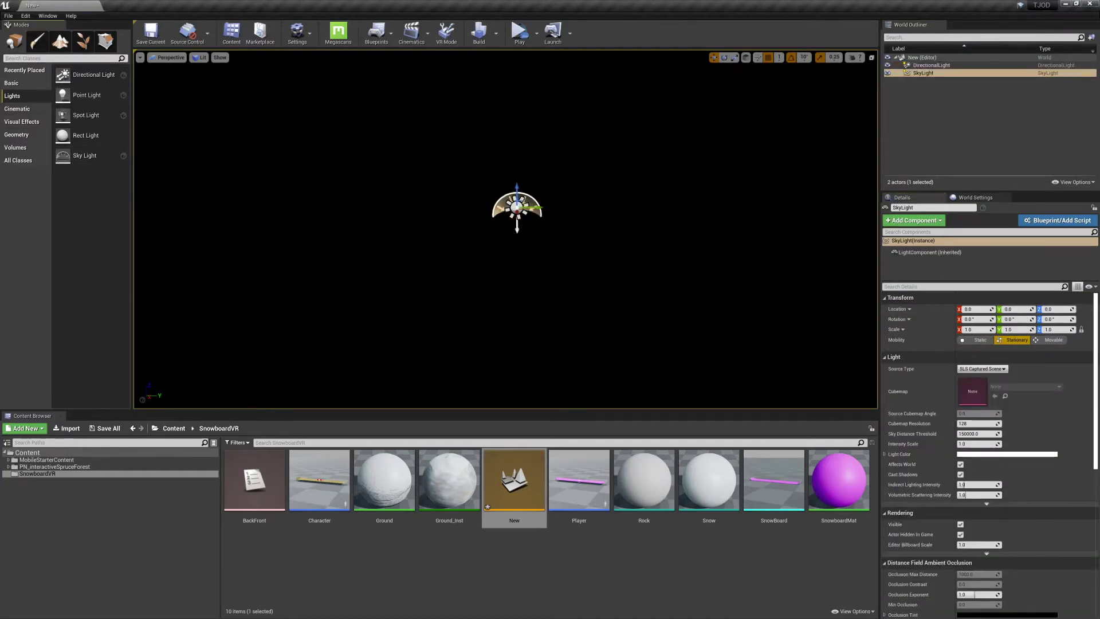
Step: Find the BP_Sky_Sphere actor by searching for "sky" and place it in the level, ending with the directional light selected
{"action": "left_click", "coordinate": [61, 58]}
{"action": "type", "text": "sky"}
{"action": "left_click_drag", "start_coordinate": [43, 95], "coordinate": [504, 229]}
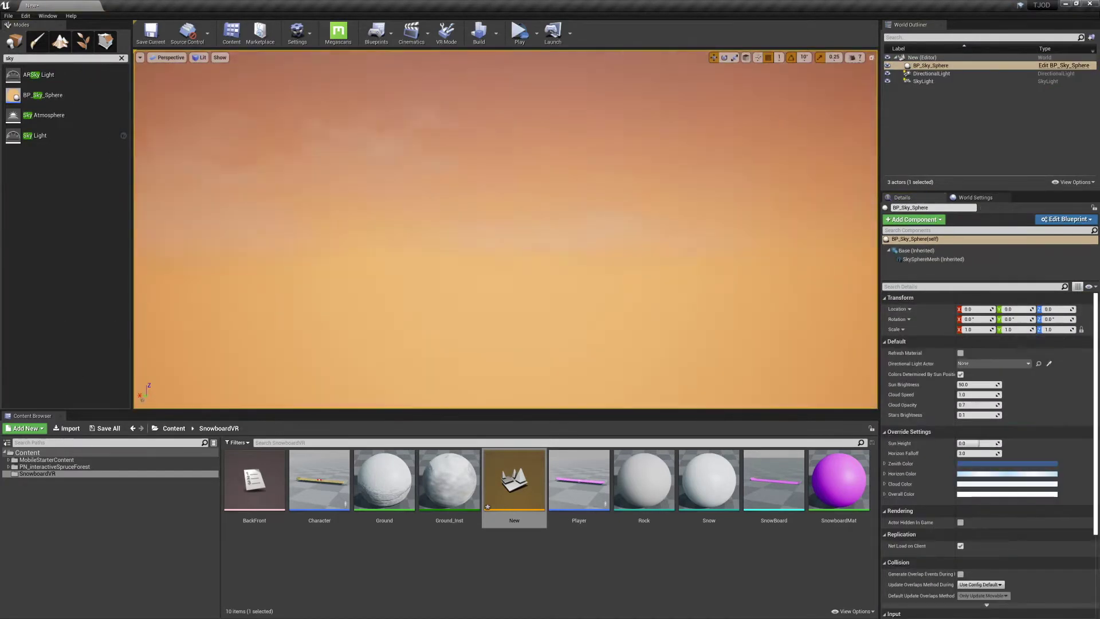
{"action": "left_click", "coordinate": [931, 73]}
{"action": "left_click", "coordinate": [121, 58]}
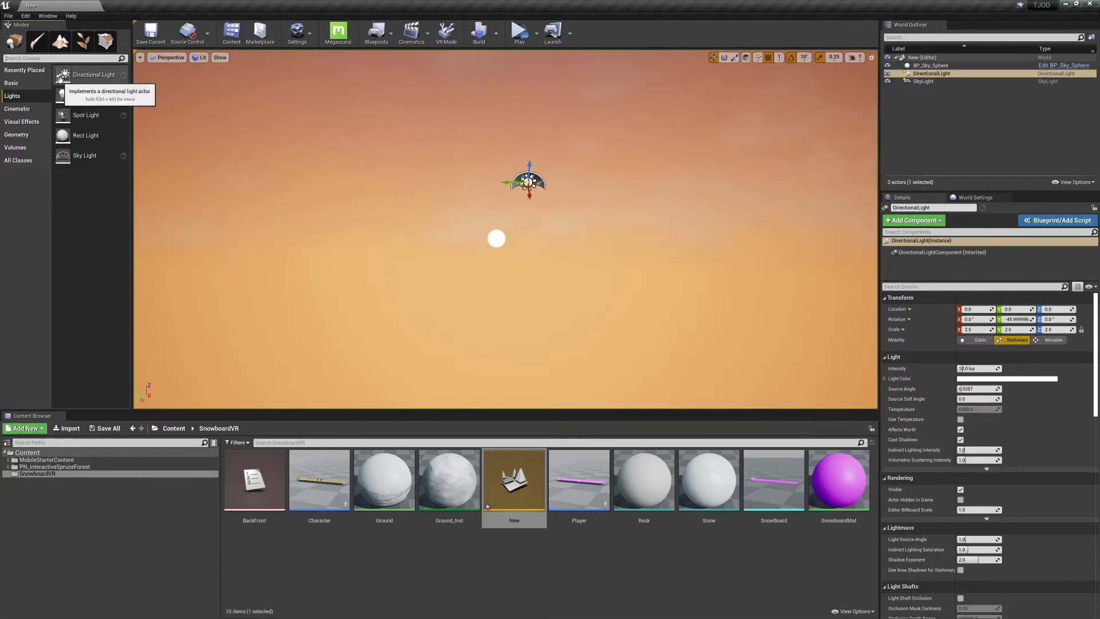
Step: Add a Lightmass Importance Volume to the level
{"action": "left_click", "coordinate": [16, 147]}
{"action": "left_click_drag", "start_coordinate": [86, 236], "coordinate": [556, 203]}
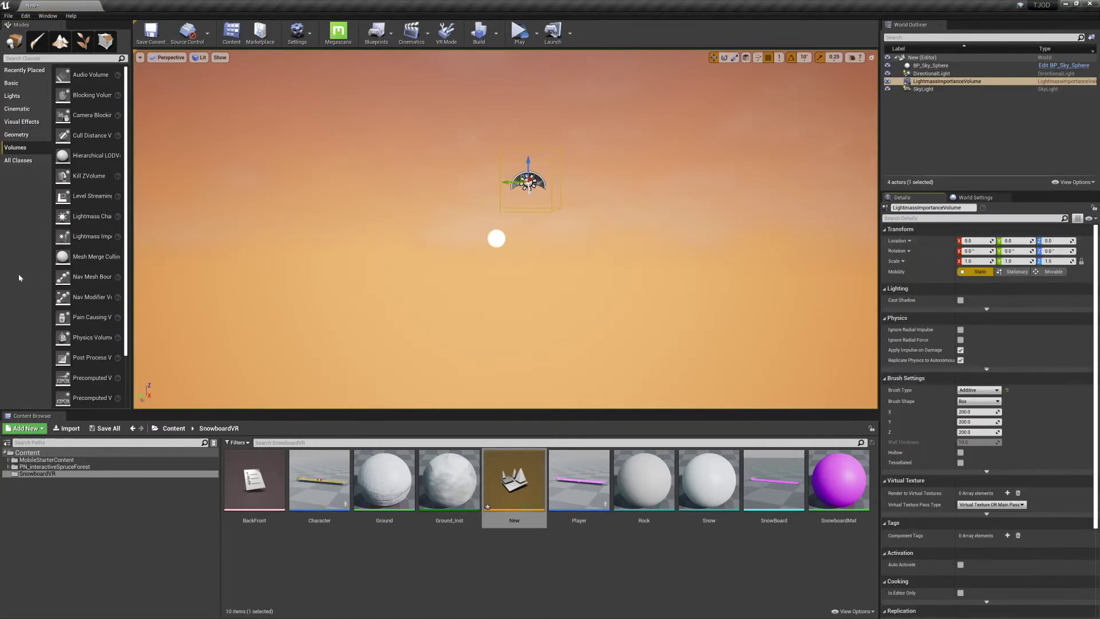
{"action": "mouse_move", "coordinate": [542, 285]}
{"action": "right_mouse_down"}
{"action": "mouse_move", "coordinate": [543, 298]}
{"action": "mouse_move", "coordinate": [542, 285]}
{"action": "right_mouse_up"}
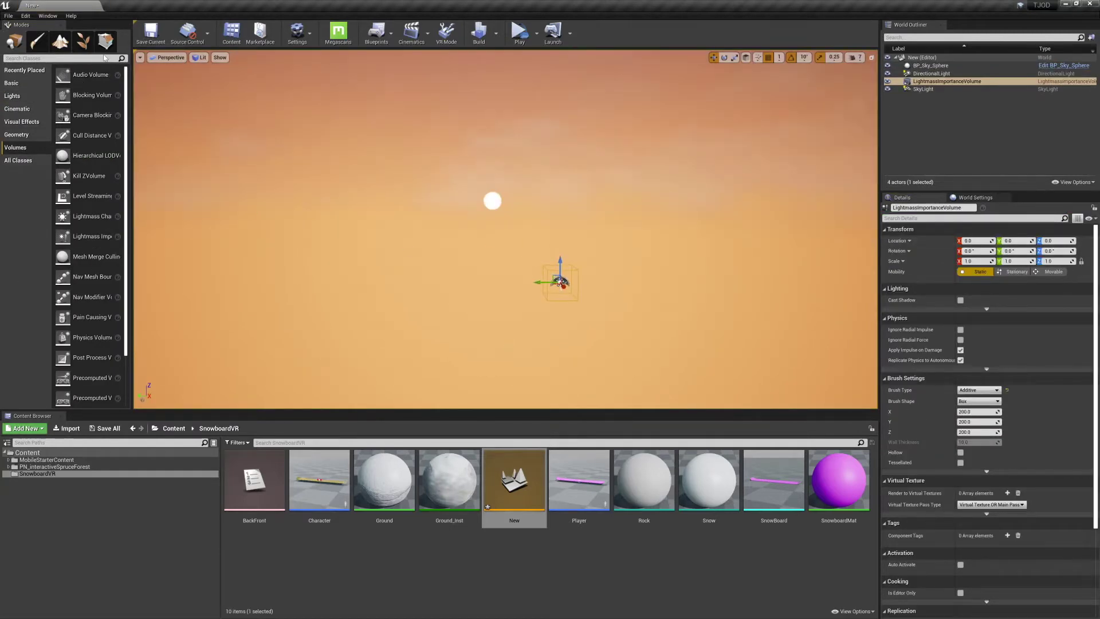
Step: Show the new-landscape preview and place the Character blueprint in the level, resetting its location to the world origin
{"action": "left_click", "coordinate": [85, 41]}
{"action": "left_click", "coordinate": [61, 43]}
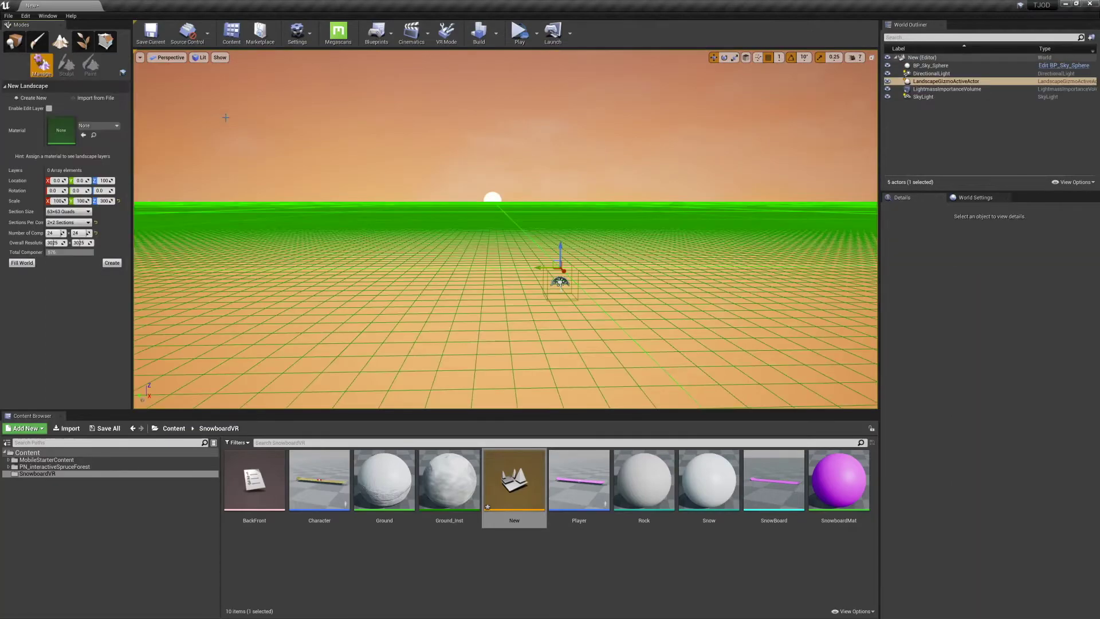
{"action": "right_click_drag", "start_coordinate": [367, 190], "coordinate": [504, 229]}
{"action": "left_click_drag", "start_coordinate": [319, 480], "coordinate": [504, 192]}
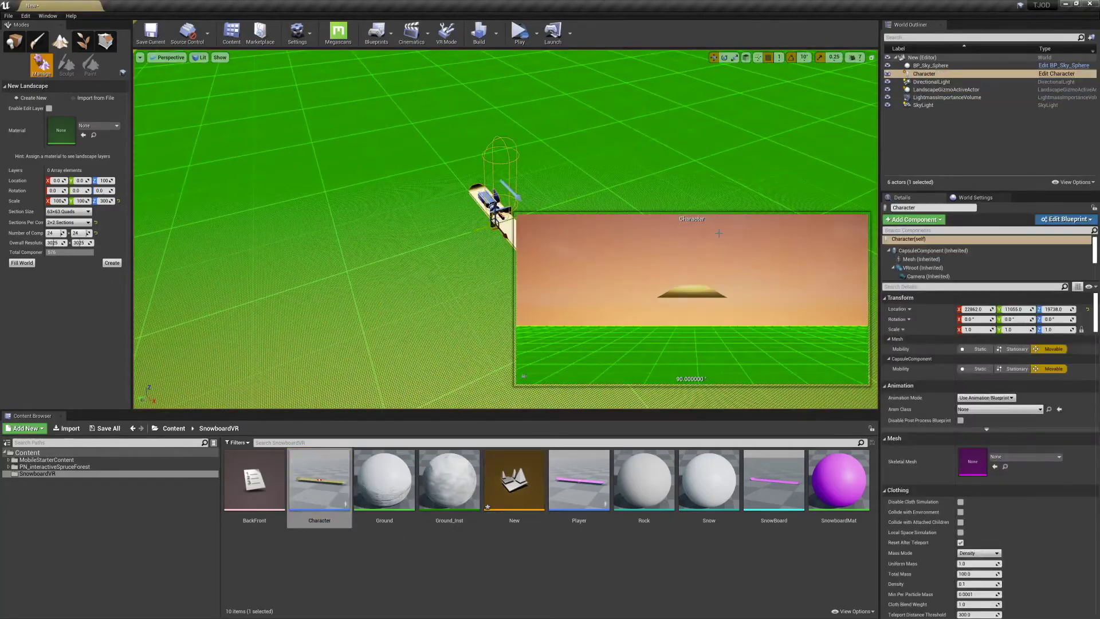
{"action": "left_click", "coordinate": [1089, 309]}
{"action": "right_click_drag", "start_coordinate": [459, 189], "coordinate": [461, 197]}
{"action": "right_click_drag", "start_coordinate": [538, 230], "coordinate": [538, 230]}
Step: Create a landscape with 63×63-quad sections, 2×2 sections per component, 24×24 components and a Z scale of 300
{"action": "left_click", "coordinate": [75, 212]}
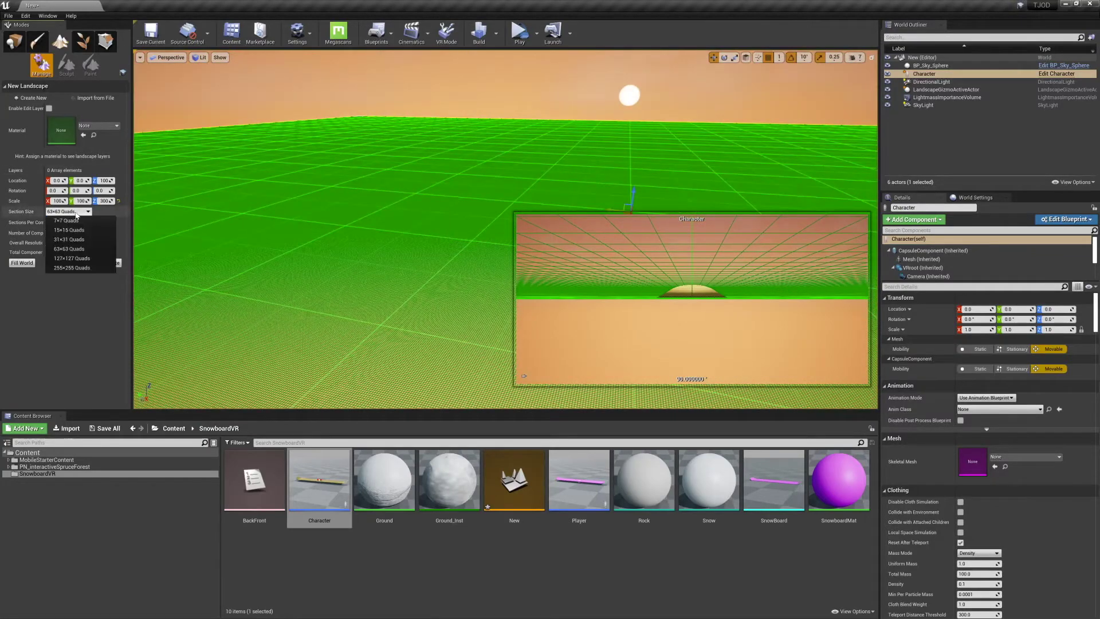
{"action": "left_click", "coordinate": [38, 310]}
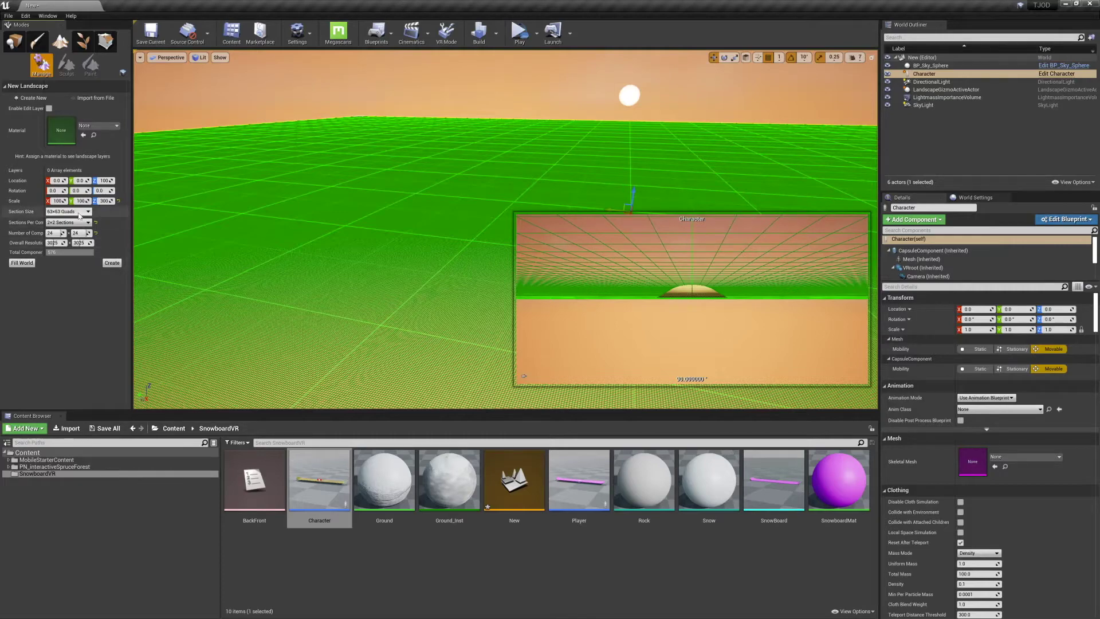
{"action": "right_click_drag", "start_coordinate": [255, 184], "coordinate": [321, 187]}
{"action": "key", "text": "s"}
{"action": "key", "text": "w"}
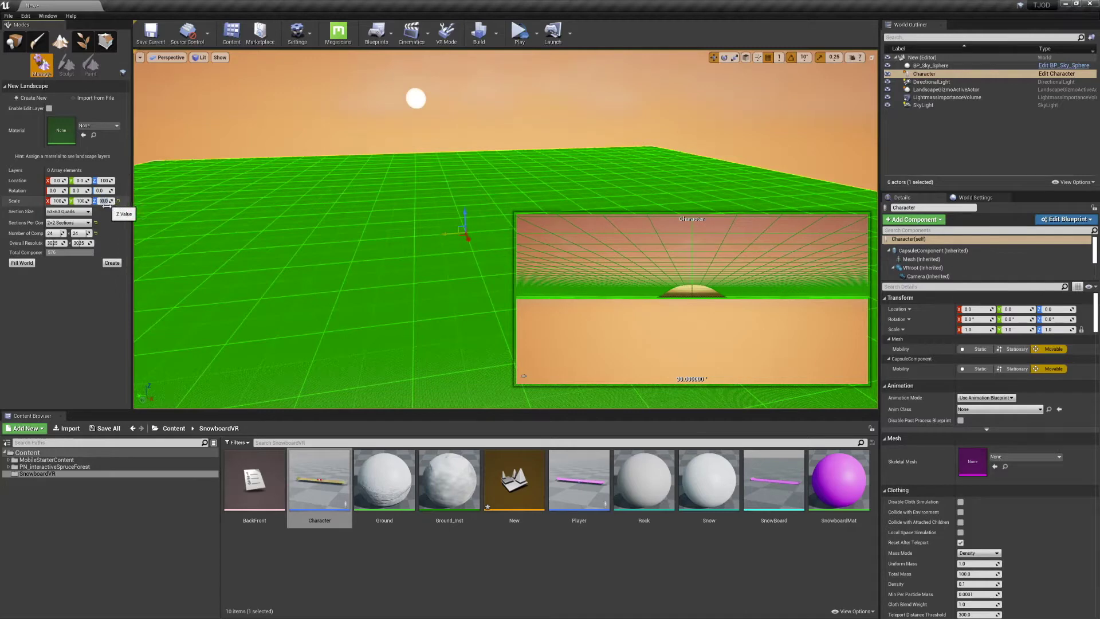
{"action": "left_click", "coordinate": [111, 263]}
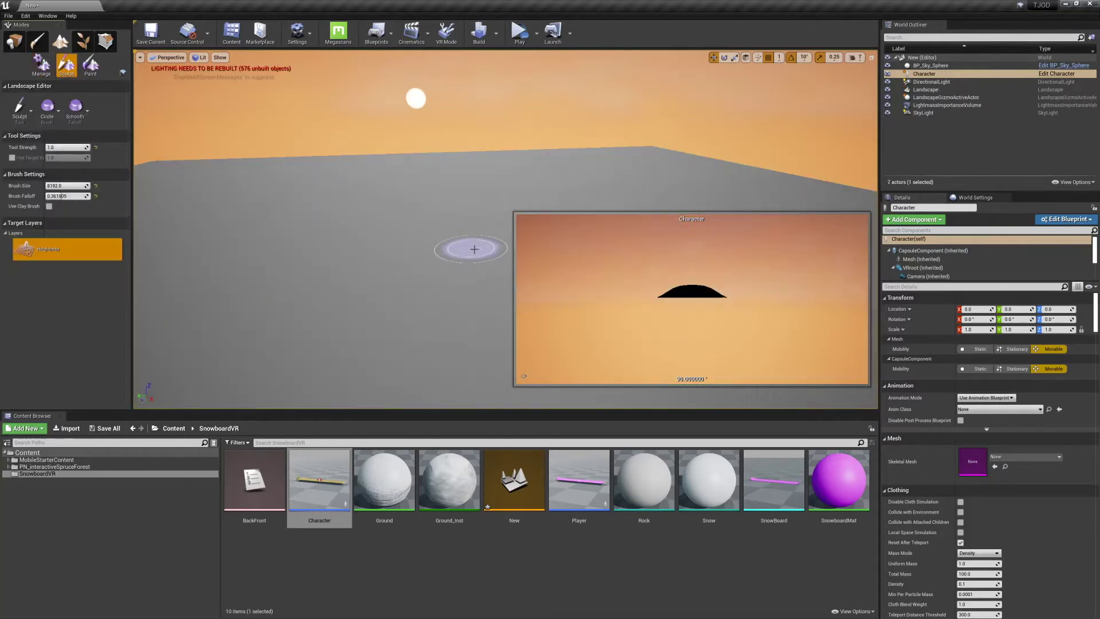
Step: Choose the Ramp sculpting tool for the landscape
{"action": "mouse_move", "coordinate": [494, 293]}
{"action": "right_mouse_down"}
{"action": "mouse_move", "coordinate": [533, 355]}
{"action": "mouse_move", "coordinate": [619, 309]}
{"action": "mouse_move", "coordinate": [614, 318]}
{"action": "right_mouse_up"}
{"action": "mouse_move", "coordinate": [452, 293]}
{"action": "right_mouse_down"}
{"action": "mouse_move", "coordinate": [434, 271]}
{"action": "mouse_move", "coordinate": [312, 312]}
{"action": "right_mouse_up"}
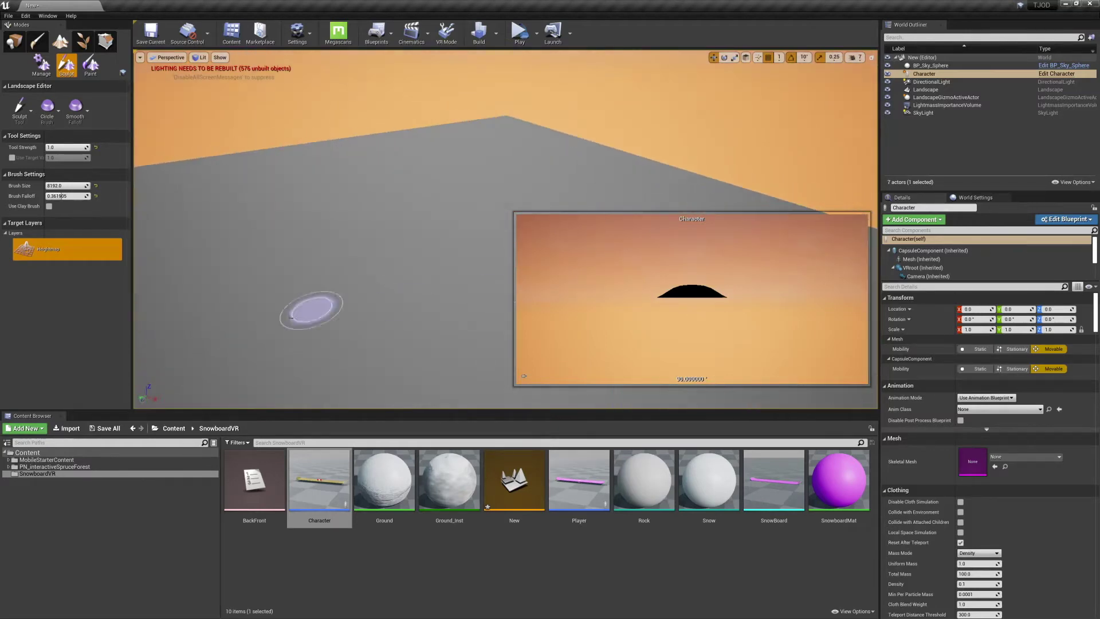
{"action": "left_click", "coordinate": [20, 107]}
{"action": "left_click", "coordinate": [41, 67]}
{"action": "left_click", "coordinate": [25, 113]}
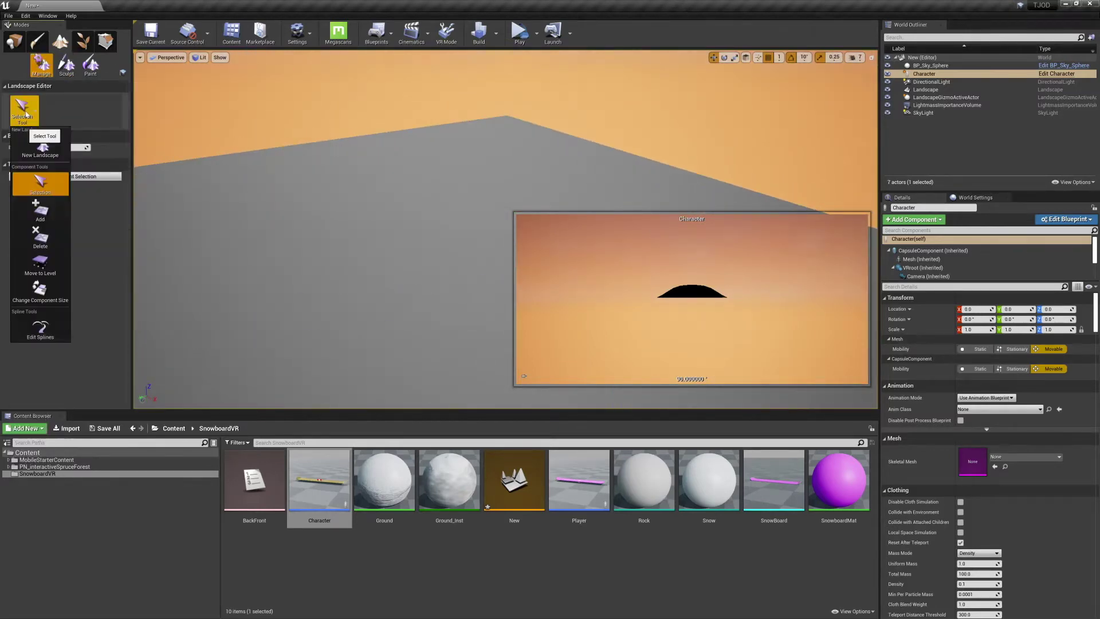
{"action": "left_click", "coordinate": [63, 70]}
{"action": "left_click", "coordinate": [20, 107]}
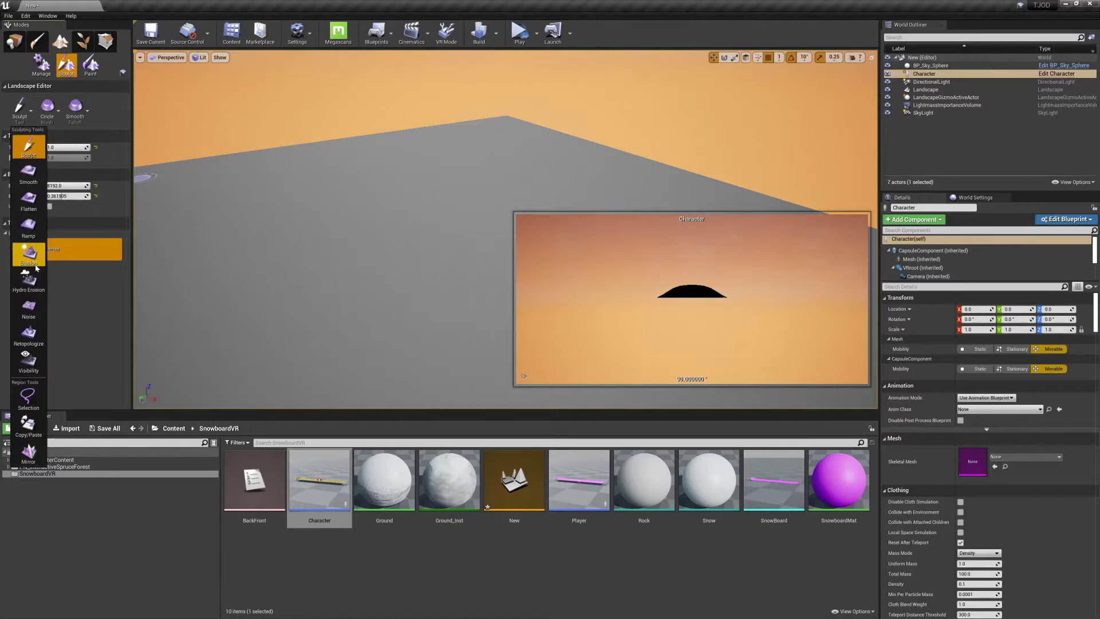
{"action": "left_click", "coordinate": [28, 228]}
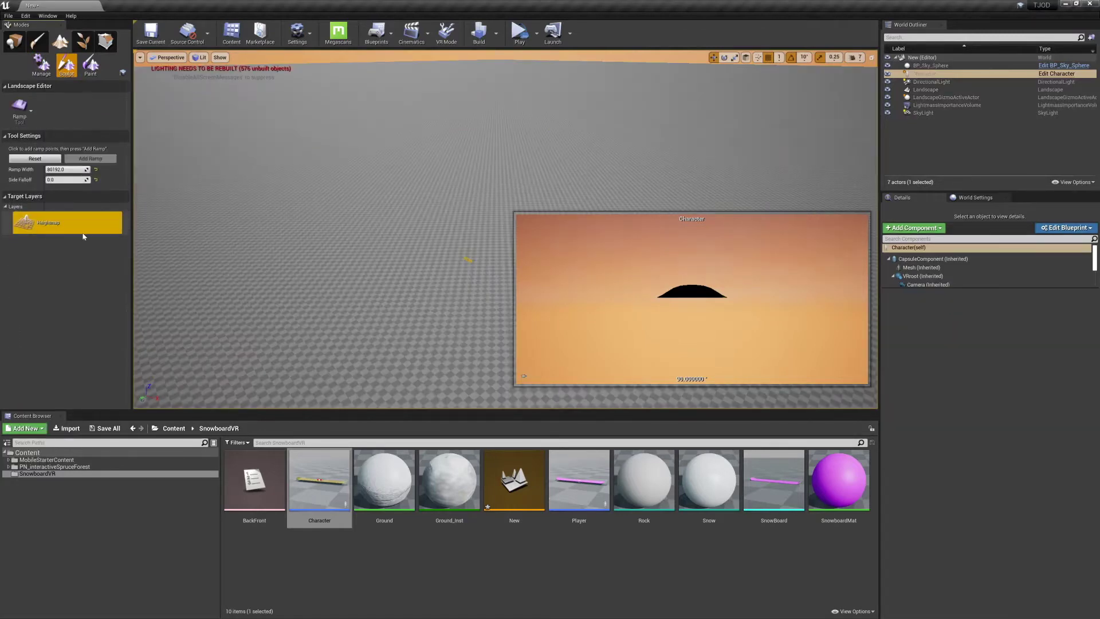
{"action": "key", "text": "s"}
{"action": "mouse_move", "coordinate": [366, 241]}
{"action": "right_mouse_down"}
{"action": "mouse_move", "coordinate": [424, 253]}
{"action": "mouse_move", "coordinate": [355, 258]}
{"action": "right_mouse_up"}
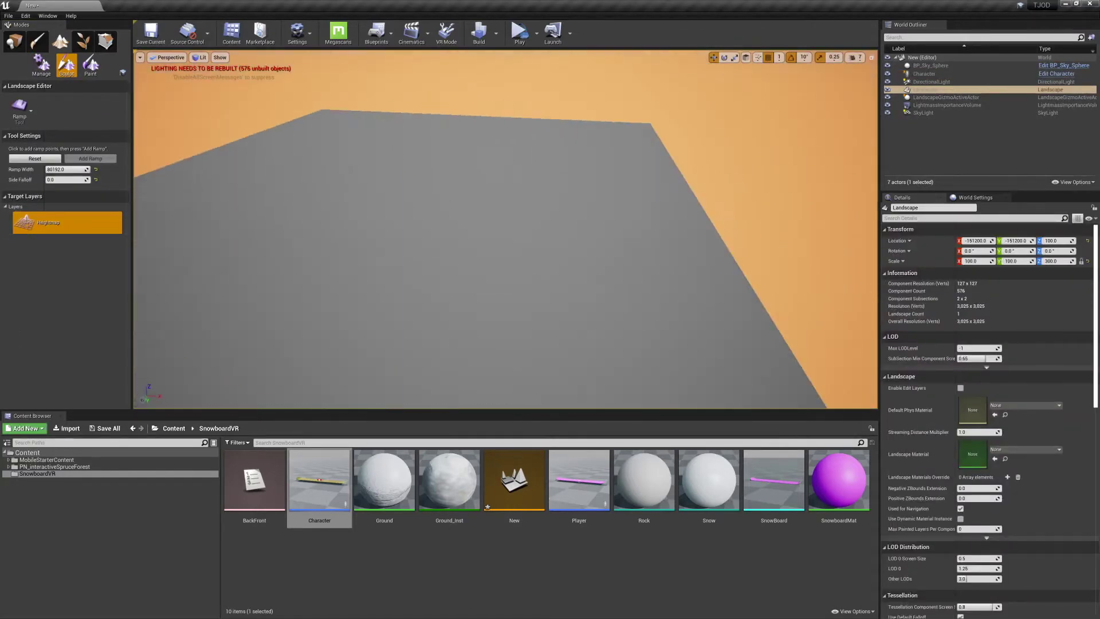
Step: Position ramp points on the flat landscape
{"action": "left_click", "coordinate": [190, 156]}
{"action": "key", "text": "s"}
{"action": "right_click_drag", "start_coordinate": [401, 229], "coordinate": [344, 247]}
{"action": "left_click_drag", "start_coordinate": [689, 311], "coordinate": [724, 296]}
{"action": "key", "text": "w"}
{"action": "right_click_drag", "start_coordinate": [725, 295], "coordinate": [716, 189]}
Step: Raise the viewport camera speed to 8 and undo the last actor selection
{"action": "left_click", "coordinate": [855, 57]}
{"action": "left_click_drag", "start_coordinate": [906, 78], "coordinate": [934, 81]}
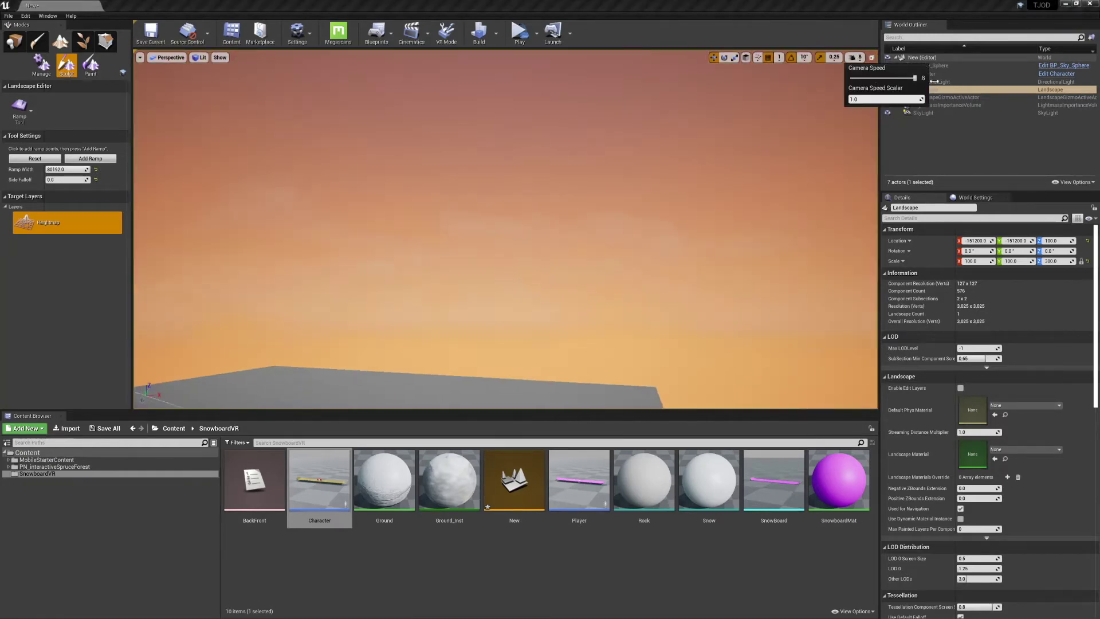
{"action": "key", "text": "s"}
{"action": "right_click_drag", "start_coordinate": [676, 189], "coordinate": [665, 261]}
{"action": "key", "text": "ctrl+z"}
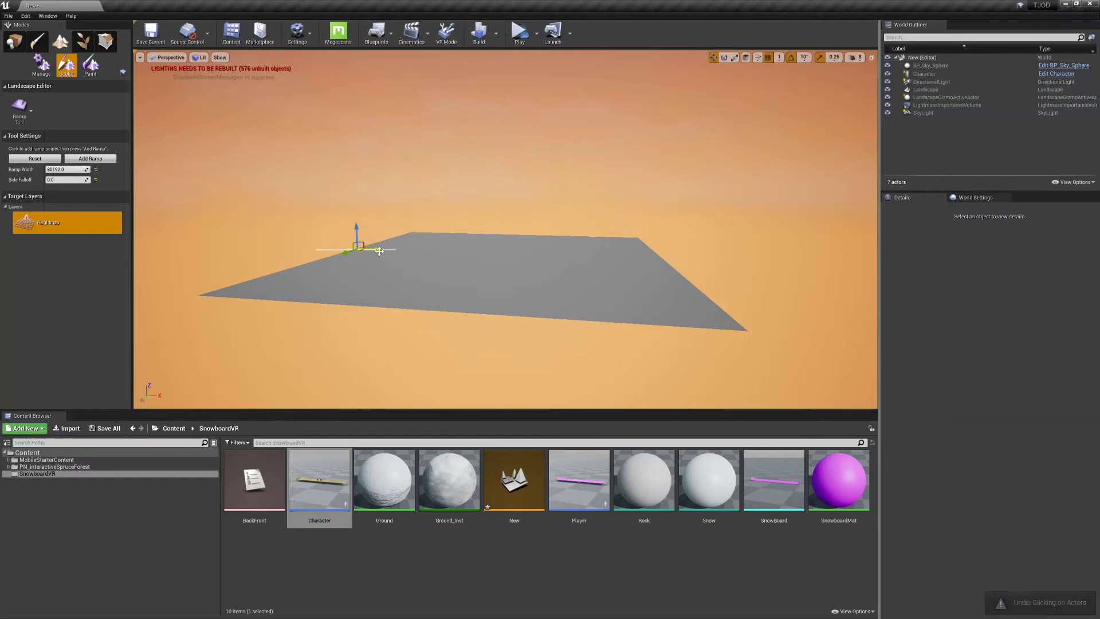
Step: Set the ramp's lower end point near the landscape's near corner
{"action": "left_click", "coordinate": [668, 329]}
{"action": "left_click_drag", "start_coordinate": [687, 377], "coordinate": [693, 377]}
{"action": "right_click_drag", "start_coordinate": [693, 377], "coordinate": [619, 402]}
{"action": "key", "text": "w"}
Step: Raise the ramp's upper end point high above the landscape's far corner
{"action": "left_click", "coordinate": [530, 248]}
{"action": "left_click_drag", "start_coordinate": [532, 223], "coordinate": [542, 32]}
{"action": "right_click_drag", "start_coordinate": [542, 63], "coordinate": [564, 71]}
{"action": "key", "text": "s"}
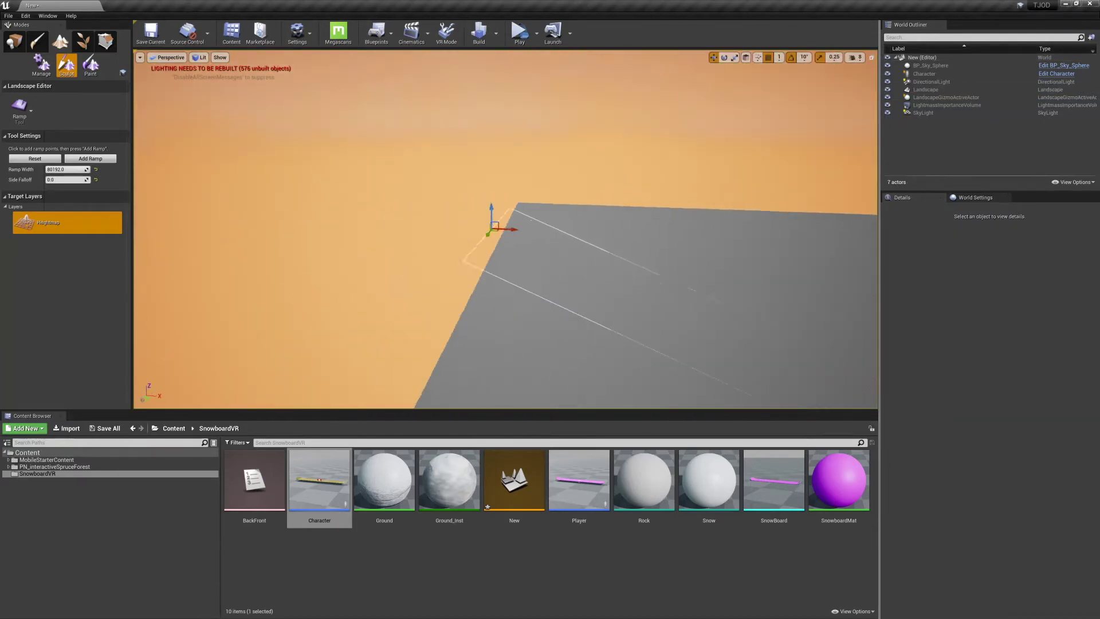
{"action": "left_click_drag", "start_coordinate": [491, 208], "coordinate": [491, 58]}
{"action": "right_click_drag", "start_coordinate": [491, 63], "coordinate": [516, 72]}
{"action": "key", "text": "s"}
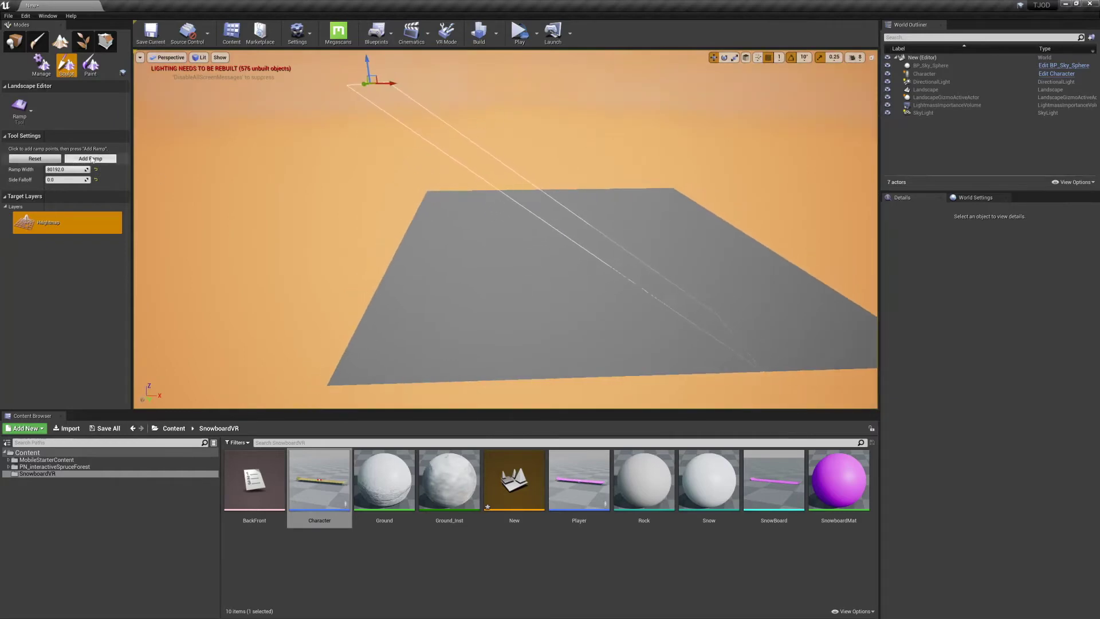
Step: Adjust the ramp's end point and add the ramp diagonally across the landscape
{"action": "right_click_drag", "start_coordinate": [615, 223], "coordinate": [619, 252]}
{"action": "key", "text": "w"}
{"action": "left_click", "coordinate": [540, 250]}
{"action": "right_click_drag", "start_coordinate": [540, 250], "coordinate": [533, 229]}
{"action": "key", "text": "s"}
{"action": "left_click", "coordinate": [91, 158]}
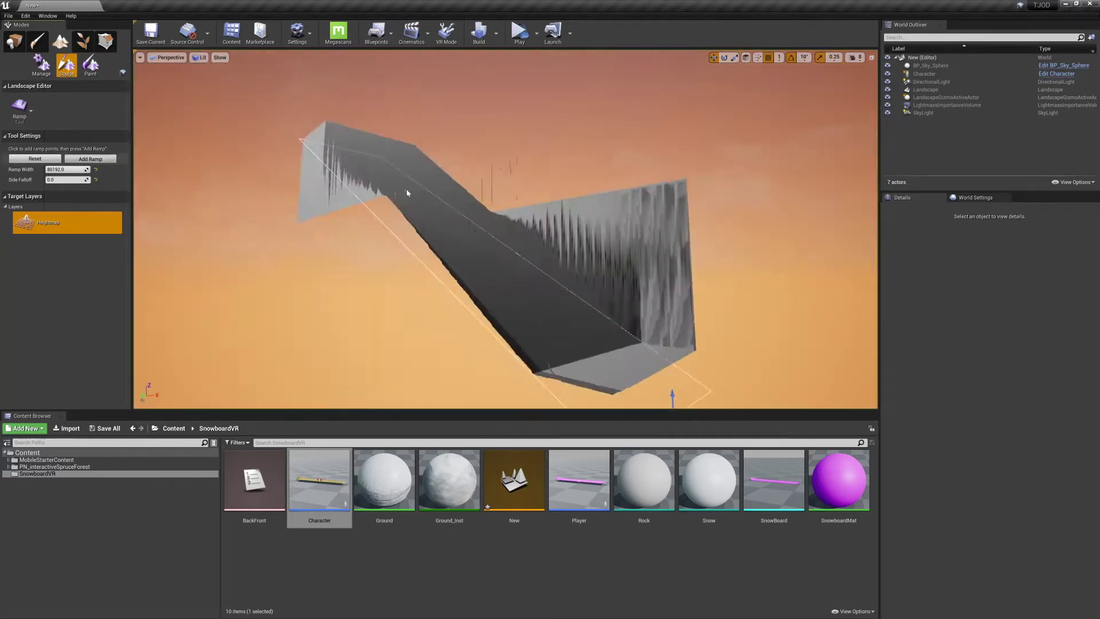
Step: Add further wide ramps that fan out across the landscape to form a mountain slope
{"action": "right_click_drag", "start_coordinate": [407, 192], "coordinate": [378, 200]}
{"action": "right_click_drag", "start_coordinate": [617, 151], "coordinate": [617, 151]}
{"action": "left_click", "coordinate": [75, 158]}
{"action": "mouse_move", "coordinate": [447, 202]}
{"action": "right_mouse_down"}
{"action": "mouse_move", "coordinate": [400, 201]}
{"action": "mouse_move", "coordinate": [447, 201]}
{"action": "right_mouse_up"}
{"action": "right_click_drag", "start_coordinate": [712, 267], "coordinate": [712, 267]}
Step: Smooth the sharp edges between the ramps using the Smooth tool with a filter kernel radius of 7
{"action": "left_click", "coordinate": [21, 109]}
{"action": "left_click", "coordinate": [36, 162]}
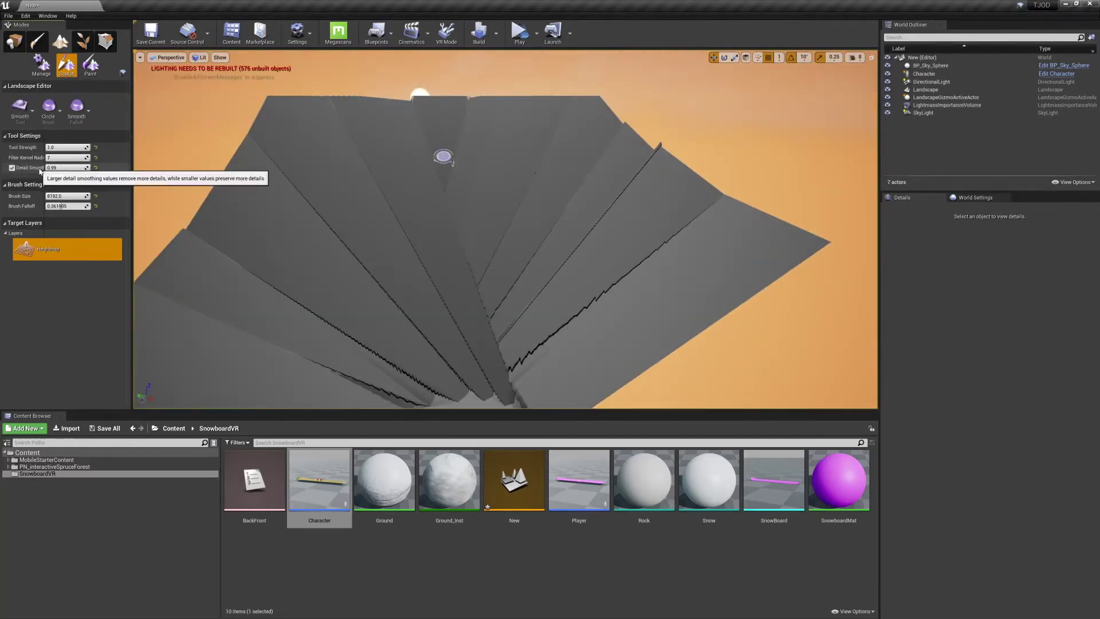
{"action": "right_click_drag", "start_coordinate": [447, 201], "coordinate": [447, 202]}
{"action": "left_click_drag", "start_coordinate": [487, 230], "coordinate": [348, 283]}
{"action": "right_click_drag", "start_coordinate": [348, 283], "coordinate": [464, 276]}
{"action": "mouse_move", "coordinate": [453, 215]}
{"action": "right_mouse_down"}
{"action": "mouse_move", "coordinate": [517, 342]}
{"action": "mouse_move", "coordinate": [426, 399]}
{"action": "right_mouse_up"}
Step: Set the Smooth tool's filter kernel radius to 5 and continue smoothing the lower slopes
{"action": "left_click_drag", "start_coordinate": [83, 158], "coordinate": [75, 157]}
{"action": "left_click", "coordinate": [559, 277]}
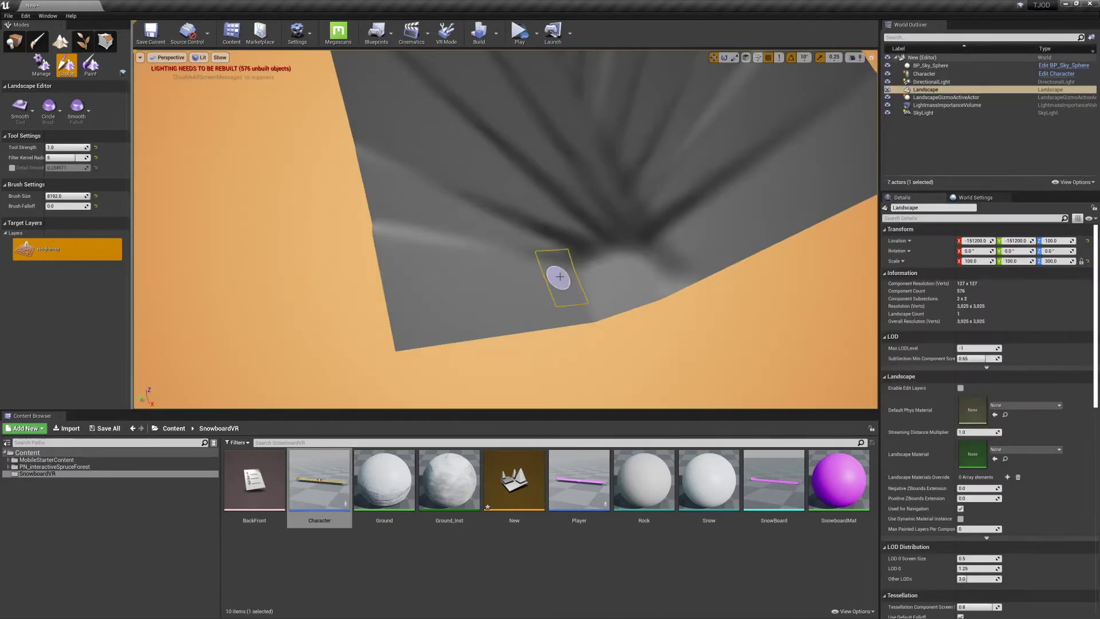
{"action": "mouse_move", "coordinate": [558, 277]}
{"action": "right_mouse_down"}
{"action": "mouse_move", "coordinate": [346, 287]}
{"action": "mouse_move", "coordinate": [389, 58]}
{"action": "mouse_move", "coordinate": [449, 334]}
{"action": "mouse_move", "coordinate": [302, 229]}
{"action": "mouse_move", "coordinate": [386, 98]}
{"action": "right_mouse_up"}
{"action": "left_click", "coordinate": [346, 286]}
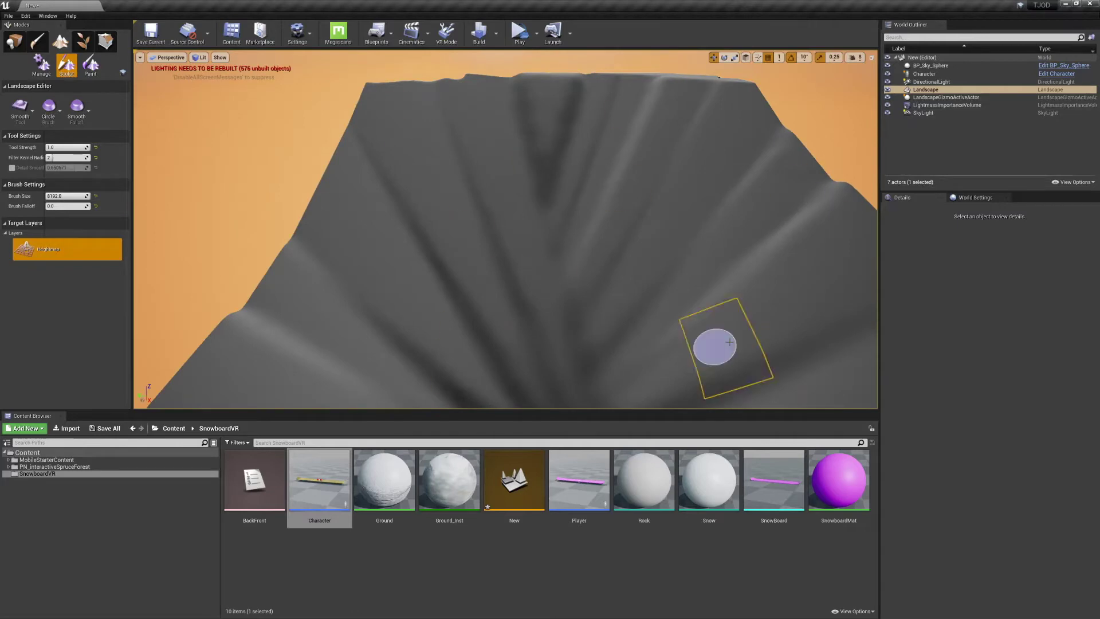
{"action": "left_click", "coordinate": [729, 342]}
Step: Reduce the Smooth tool's filter kernel radius to 1 and set the brush falloff to about 0.61
{"action": "left_click_drag", "start_coordinate": [53, 158], "coordinate": [47, 158]}
{"action": "right_click_drag", "start_coordinate": [730, 342], "coordinate": [727, 246]}
{"action": "mouse_move", "coordinate": [663, 324]}
{"action": "right_mouse_down"}
{"action": "mouse_move", "coordinate": [574, 265]}
{"action": "mouse_move", "coordinate": [516, 272]}
{"action": "right_mouse_up"}
{"action": "left_click_drag", "start_coordinate": [52, 206], "coordinate": [82, 206]}
{"action": "mouse_move", "coordinate": [511, 274]}
{"action": "right_mouse_down"}
{"action": "mouse_move", "coordinate": [493, 269]}
{"action": "mouse_move", "coordinate": [550, 286]}
{"action": "mouse_move", "coordinate": [464, 267]}
{"action": "mouse_move", "coordinate": [351, 284]}
{"action": "right_mouse_up"}
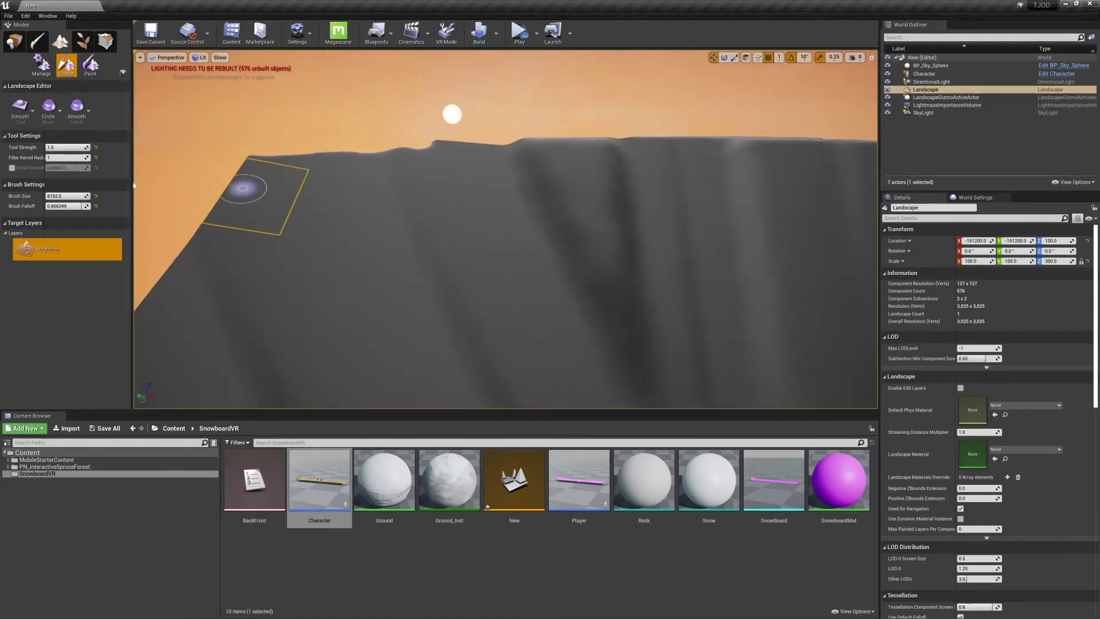
Step: Start a landscape spline near the top of the slope with two connected control points, using a width of 3000
{"action": "left_click", "coordinate": [41, 65]}
{"action": "left_click", "coordinate": [23, 108]}
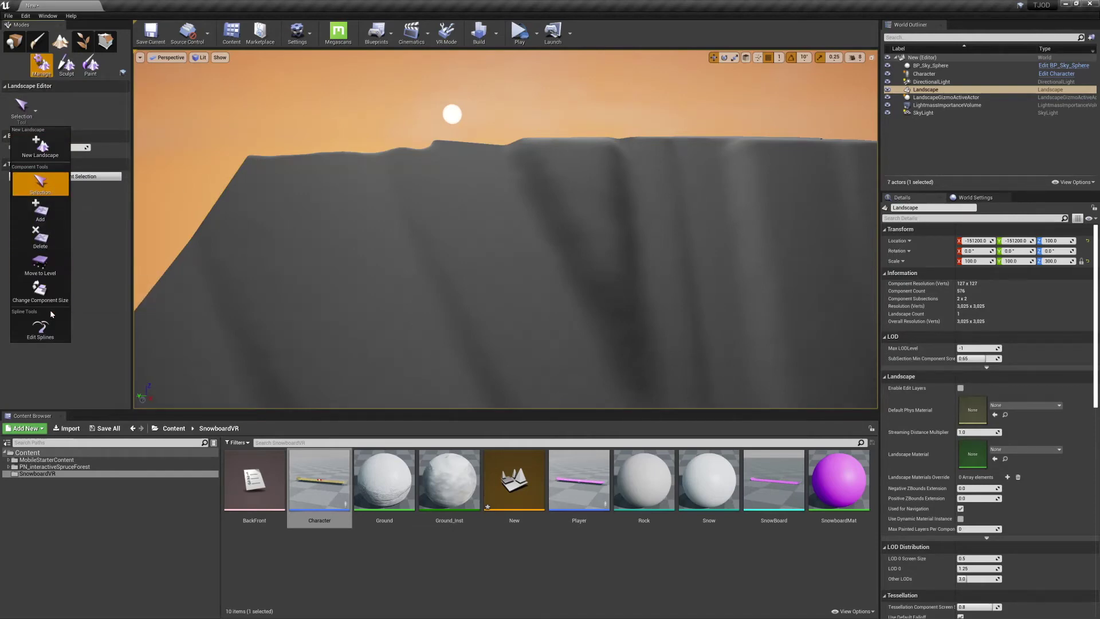
{"action": "left_click", "coordinate": [40, 328]}
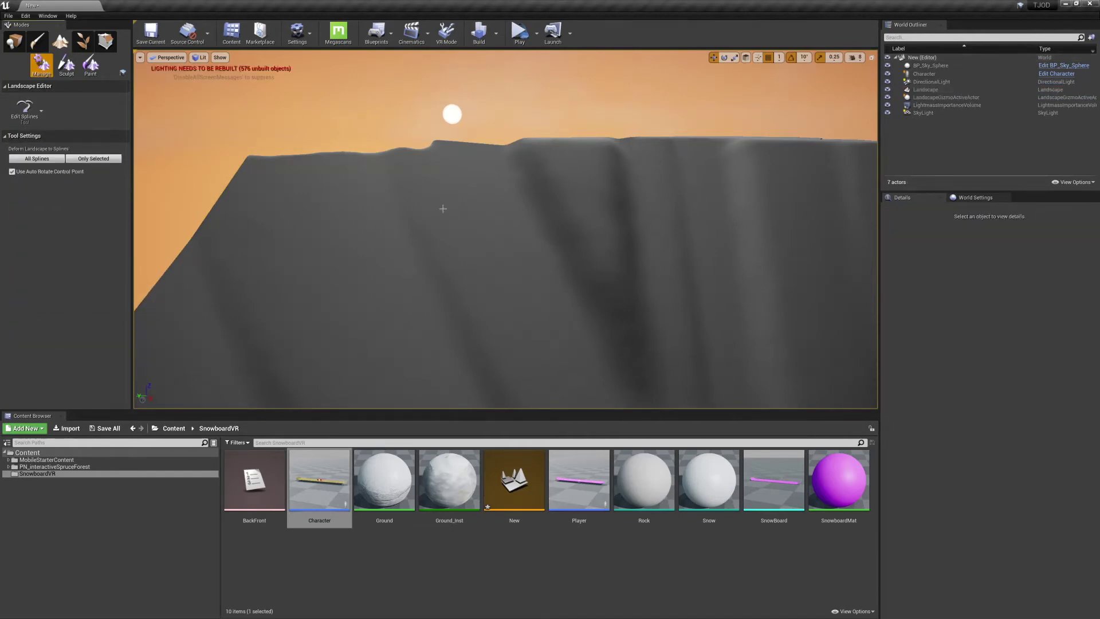
{"action": "right_click_drag", "start_coordinate": [530, 166], "coordinate": [570, 184]}
{"action": "key", "text": "w"}
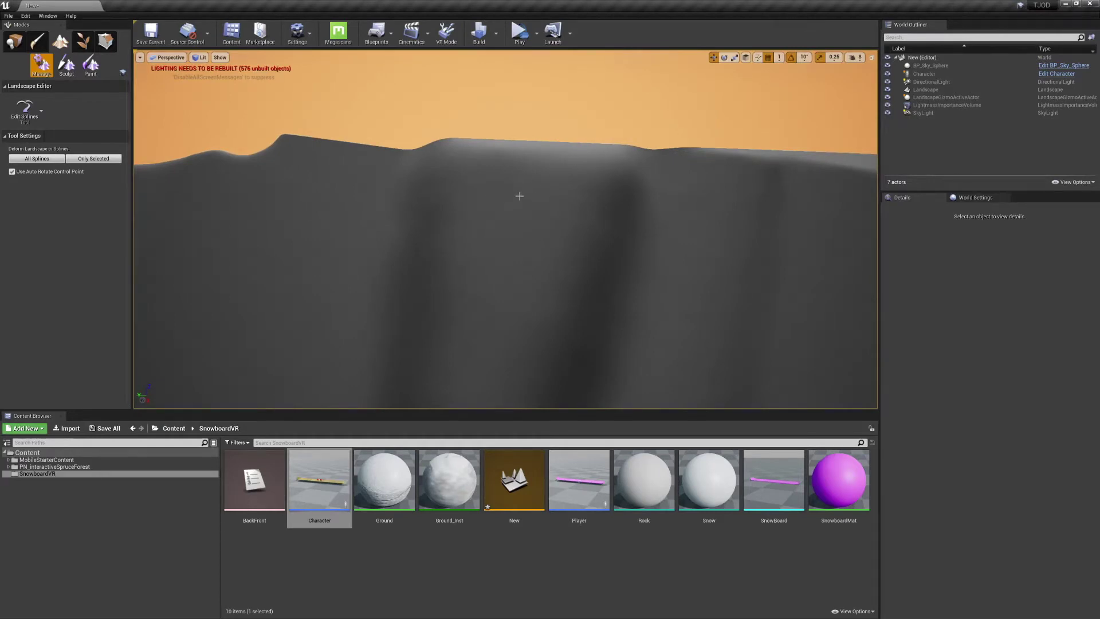
{"action": "left_click", "coordinate": [515, 193], "text": "ctrl"}
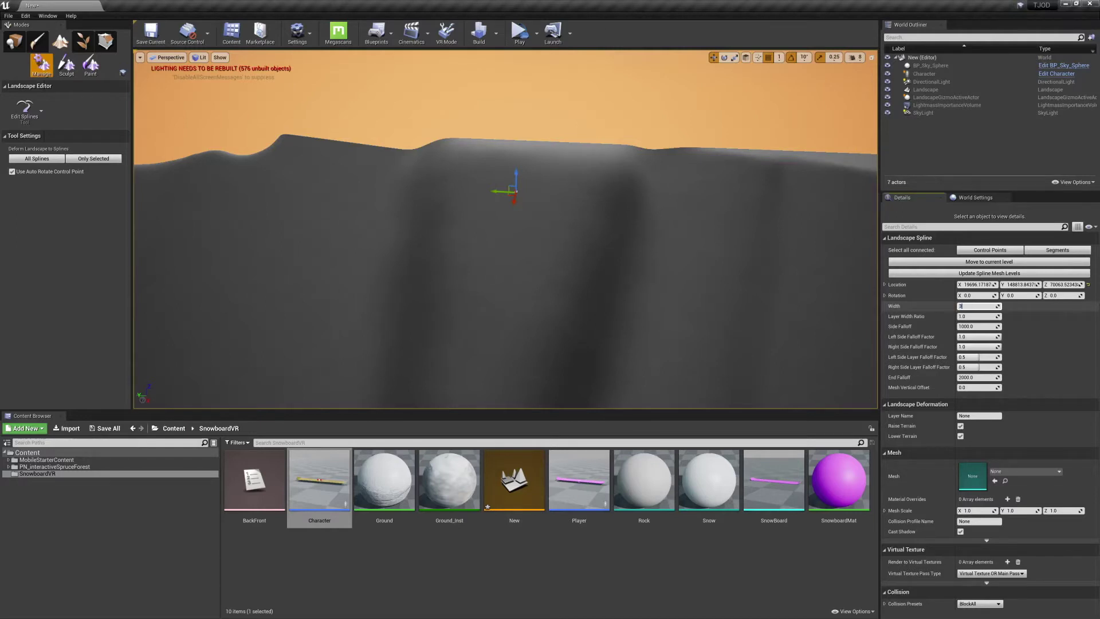
{"action": "right_click_drag", "start_coordinate": [516, 229], "coordinate": [493, 224]}
{"action": "left_click_drag", "start_coordinate": [549, 195], "coordinate": [553, 192]}
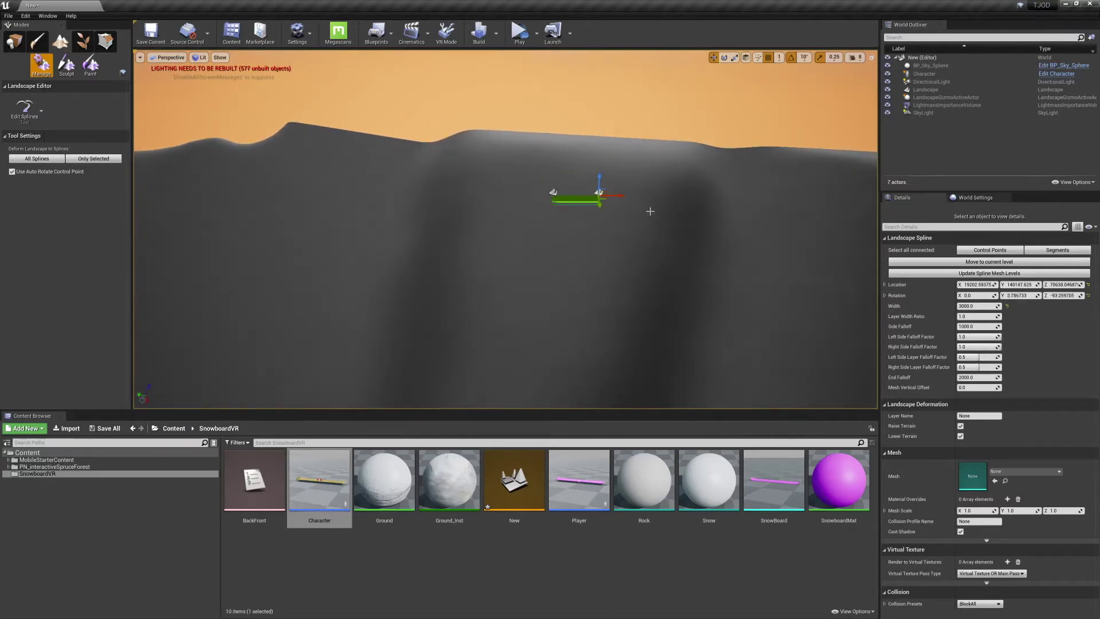
Step: Extend the landscape spline from near the summit down one side of the mountain with further connected control points
{"action": "left_click", "coordinate": [650, 212], "text": "ctrl"}
{"action": "left_click", "coordinate": [701, 230], "text": "ctrl"}
{"action": "left_click", "coordinate": [746, 254], "text": "ctrl"}
{"action": "right_click_drag", "start_coordinate": [746, 254], "coordinate": [779, 260]}
{"action": "left_click", "coordinate": [660, 251], "text": "ctrl"}
{"action": "left_click", "coordinate": [691, 297], "text": "ctrl"}
{"action": "left_click", "coordinate": [736, 318], "text": "ctrl"}
{"action": "left_click", "coordinate": [535, 262], "text": "ctrl"}
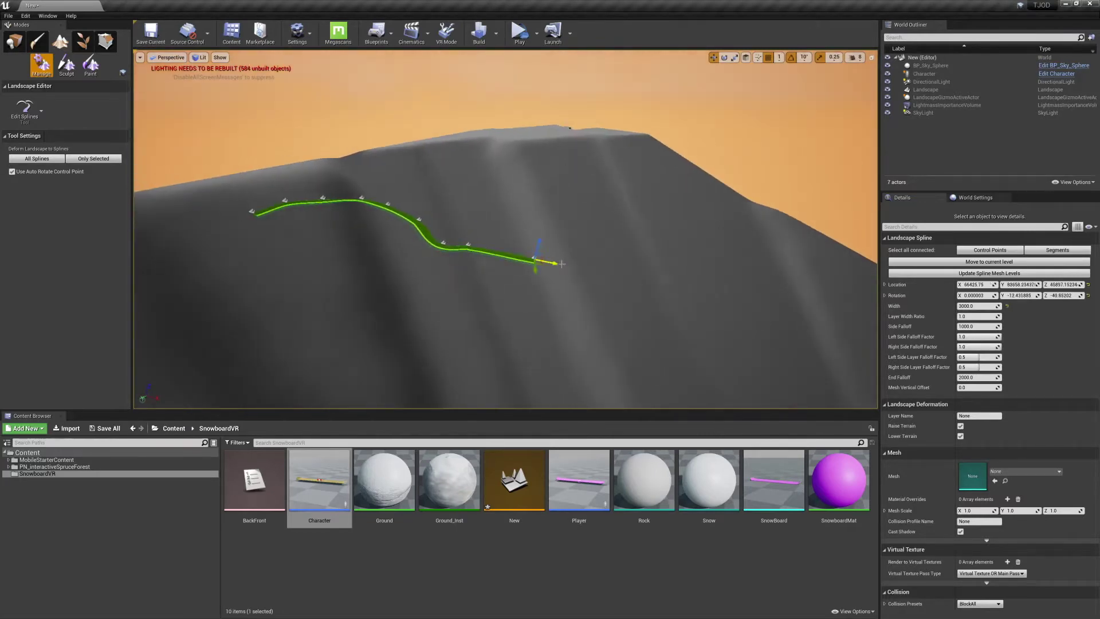
Step: Lay out the track down the mountain's opposite side and start a branch off it across the slope
{"action": "right_click_drag", "start_coordinate": [561, 263], "coordinate": [538, 177]}
{"action": "left_click", "coordinate": [441, 129], "text": "ctrl"}
{"action": "left_click", "coordinate": [414, 139], "text": "ctrl"}
{"action": "left_click", "coordinate": [561, 148], "text": "ctrl"}
{"action": "left_click", "coordinate": [520, 151], "text": "ctrl"}
{"action": "left_click", "coordinate": [454, 166], "text": "ctrl"}
{"action": "left_click", "coordinate": [412, 186], "text": "ctrl"}
{"action": "left_click", "coordinate": [434, 212], "text": "ctrl"}
{"action": "right_click_drag", "start_coordinate": [471, 317], "coordinate": [582, 272]}
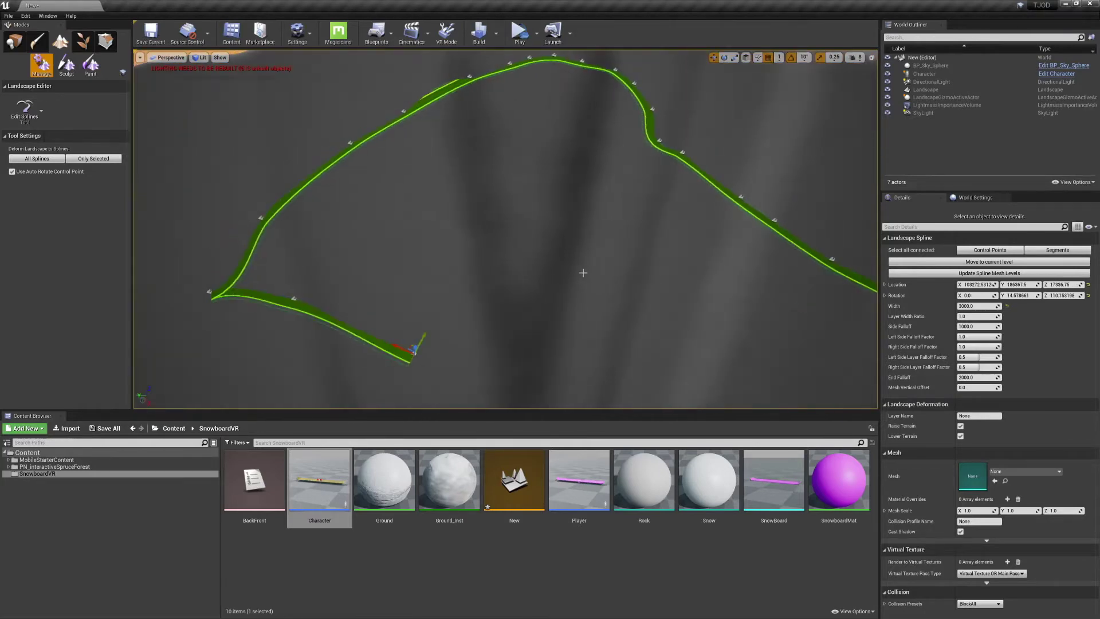
Step: Continue the branching spline tracks down the slope toward the foot of the mountain
{"action": "left_click", "coordinate": [619, 366], "text": "ctrl"}
{"action": "right_click_drag", "start_coordinate": [619, 366], "coordinate": [739, 321]}
{"action": "right_click_drag", "start_coordinate": [367, 229], "coordinate": [432, 319]}
{"action": "left_click", "coordinate": [427, 310]}
{"action": "right_click_drag", "start_coordinate": [502, 350], "coordinate": [506, 351]}
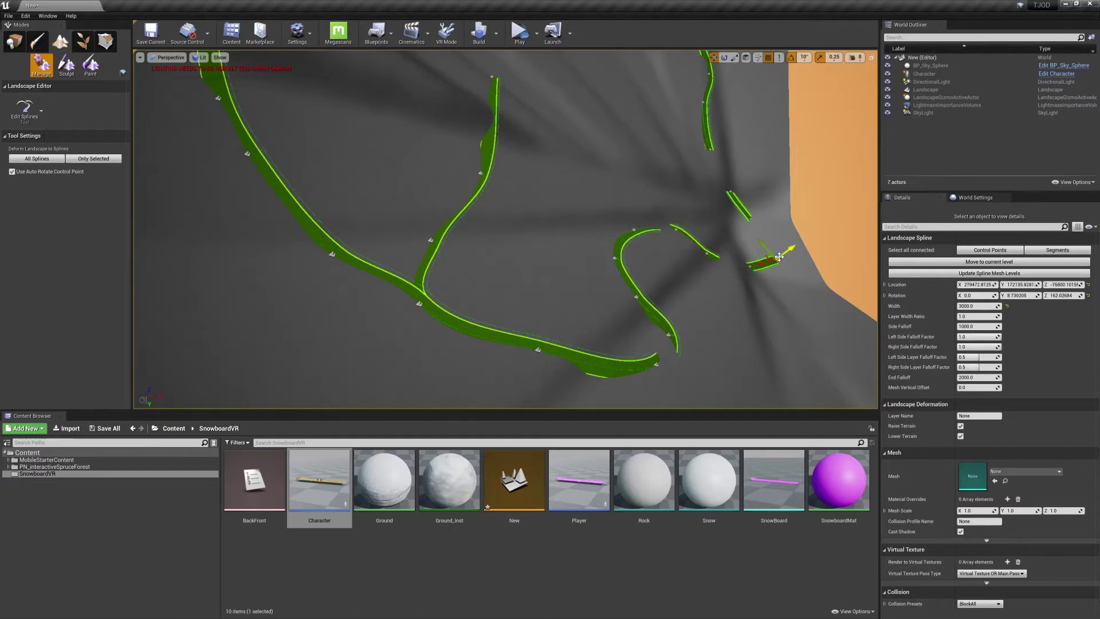
Step: Select the lower track's end control point and extend the track toward the base with two more points
{"action": "left_click", "coordinate": [660, 366]}
{"action": "left_click", "coordinate": [656, 364]}
{"action": "right_click_drag", "start_coordinate": [656, 364], "coordinate": [716, 389]}
{"action": "left_click", "coordinate": [618, 309], "text": "ctrl"}
{"action": "left_click", "coordinate": [640, 286], "text": "ctrl"}
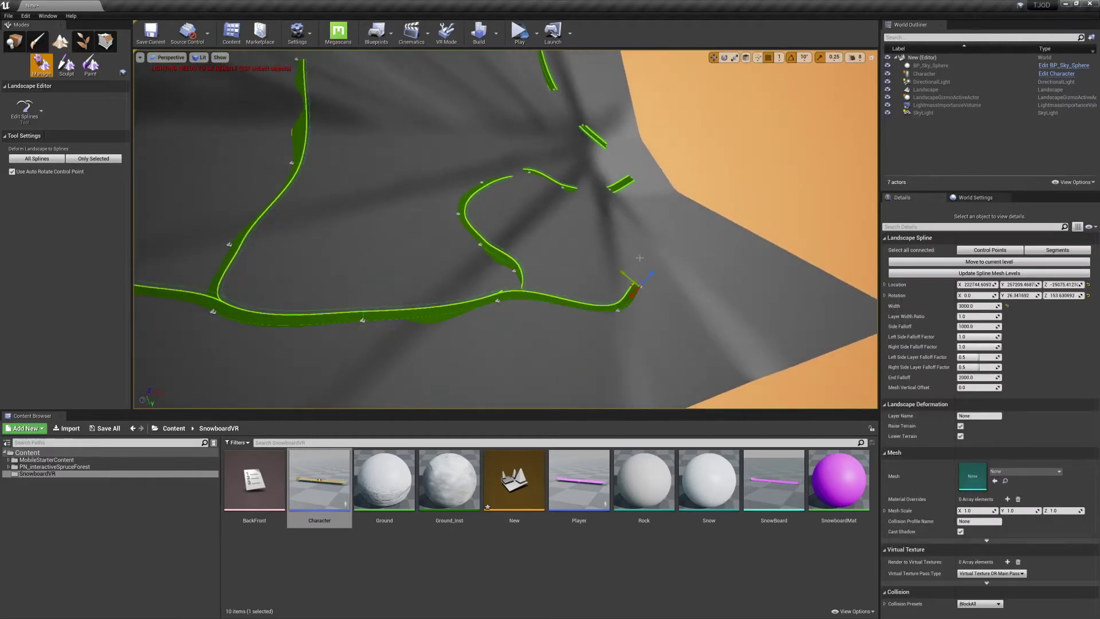
Step: Remove the end control points of the upper branch and extend it across the central valley to the opposite slope
{"action": "right_click_drag", "start_coordinate": [604, 254], "coordinate": [791, 201]}
{"action": "right_click_drag", "start_coordinate": [527, 252], "coordinate": [528, 267]}
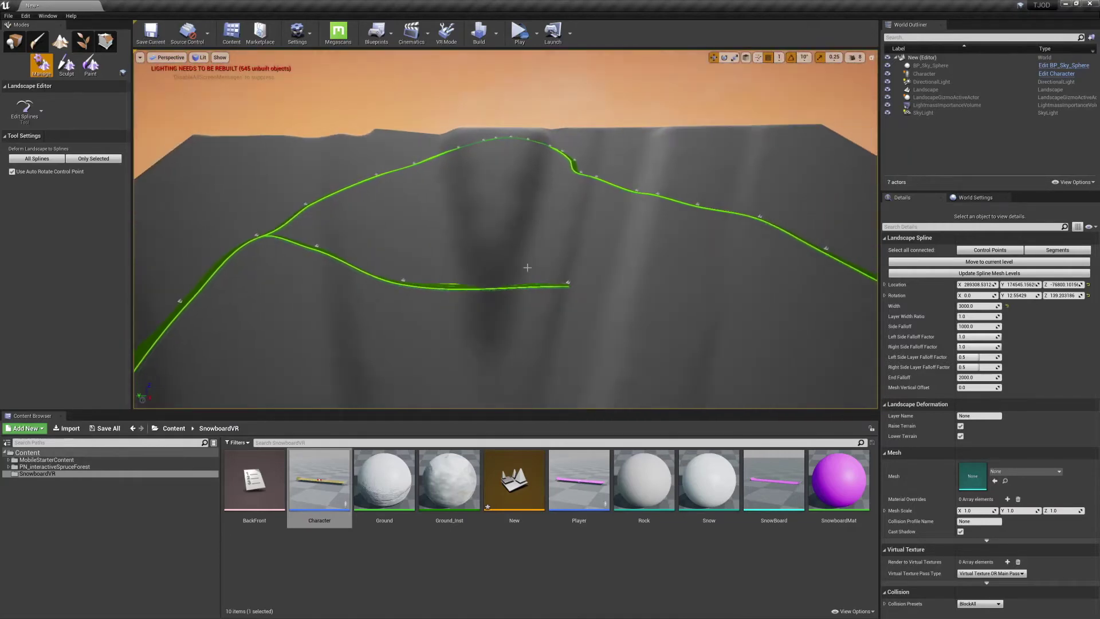
{"action": "left_click", "coordinate": [403, 280]}
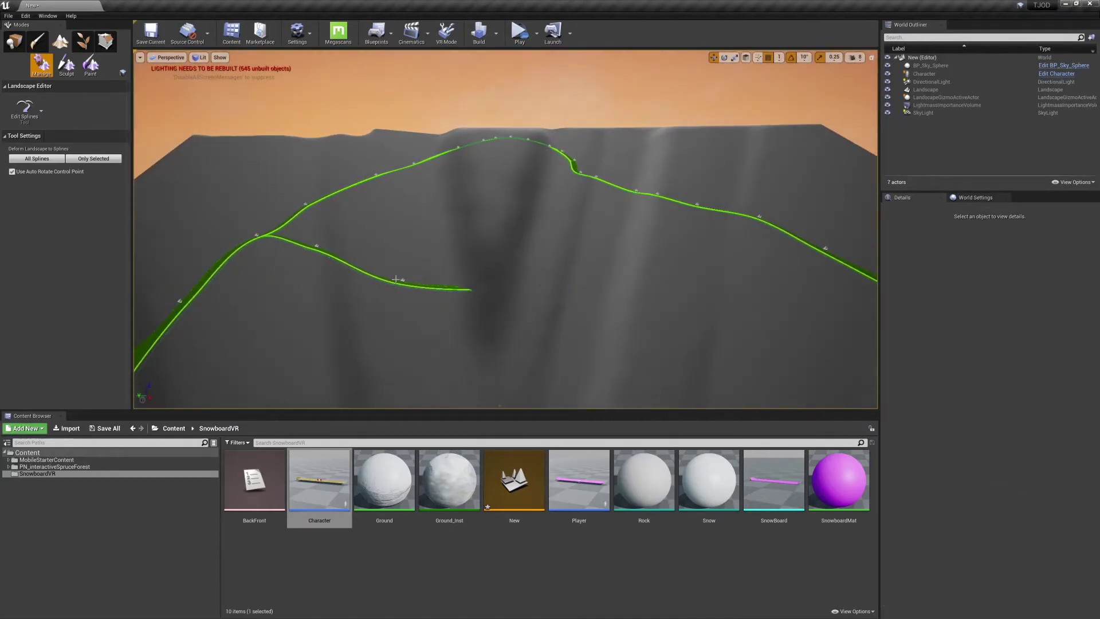
{"action": "right_click_drag", "start_coordinate": [421, 267], "coordinate": [368, 270]}
{"action": "left_click", "coordinate": [414, 188]}
{"action": "right_click_drag", "start_coordinate": [414, 188], "coordinate": [538, 258]}
{"action": "right_click_drag", "start_coordinate": [518, 205], "coordinate": [542, 206]}
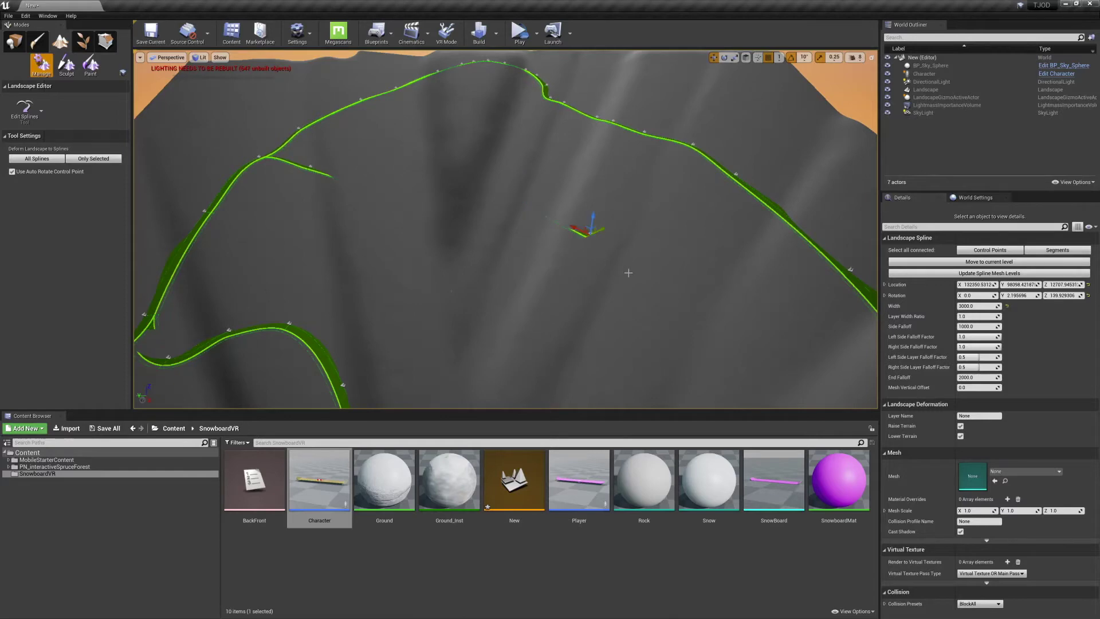
Step: Curve the crossing track downhill and back toward the central track with additional control points
{"action": "right_click_drag", "start_coordinate": [566, 307], "coordinate": [557, 307]}
{"action": "left_click", "coordinate": [559, 306], "text": "ctrl"}
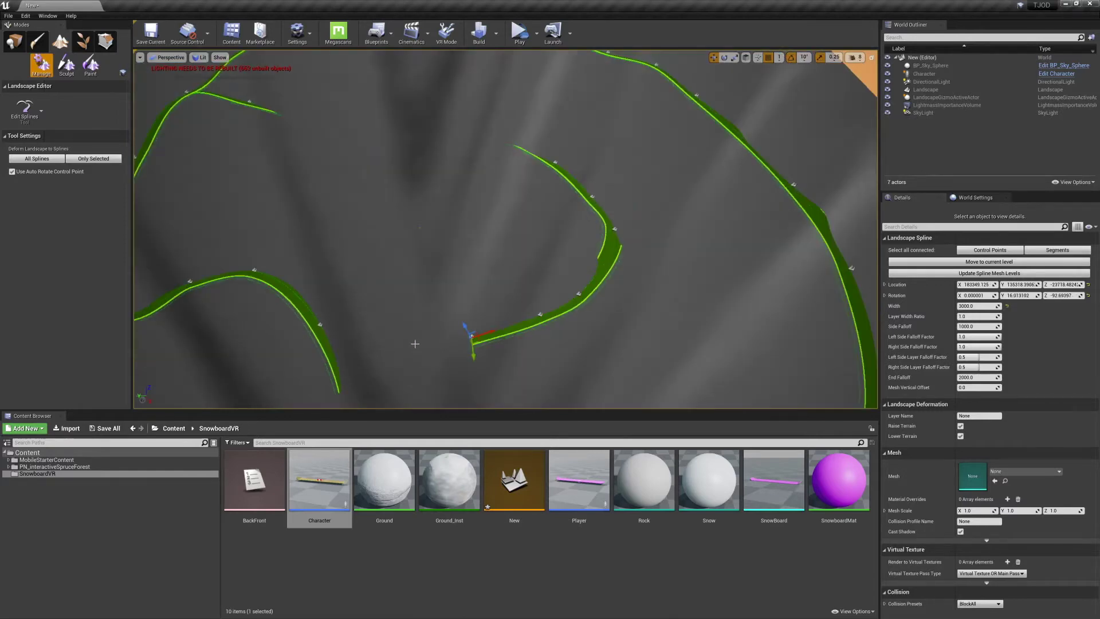
{"action": "right_click_drag", "start_coordinate": [370, 326], "coordinate": [368, 326]}
{"action": "key", "text": "ctrl+z"}
Step: Add a branch from the outer track down the slope and join it to the crossing track's bend
{"action": "right_click_drag", "start_coordinate": [537, 280], "coordinate": [537, 280]}
{"action": "right_click_drag", "start_coordinate": [543, 210], "coordinate": [543, 209]}
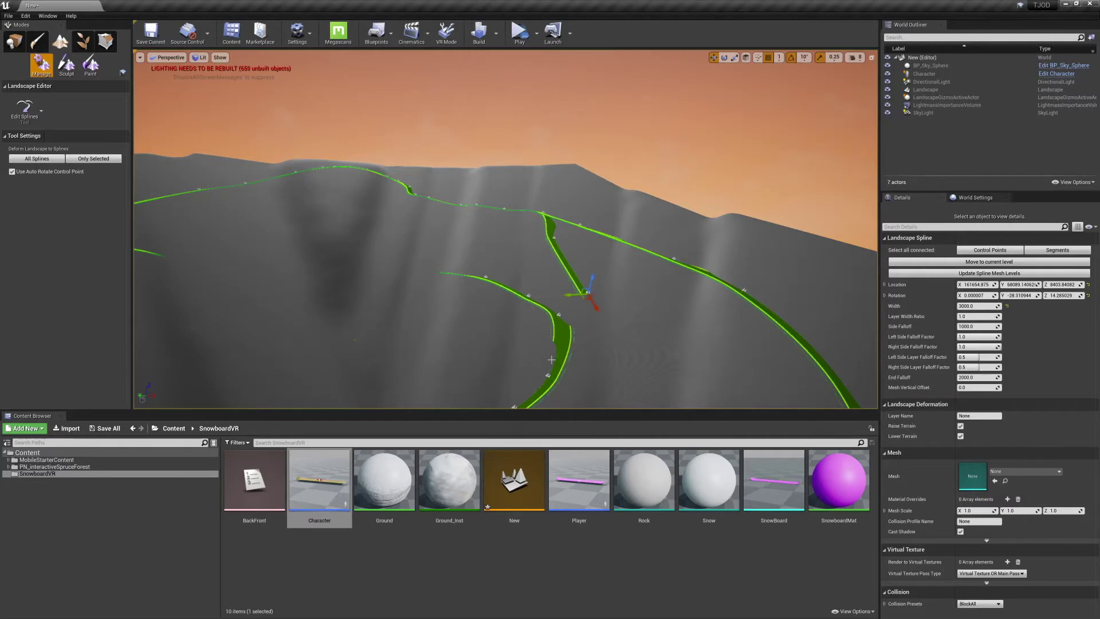
{"action": "right_click_drag", "start_coordinate": [606, 328], "coordinate": [607, 328]}
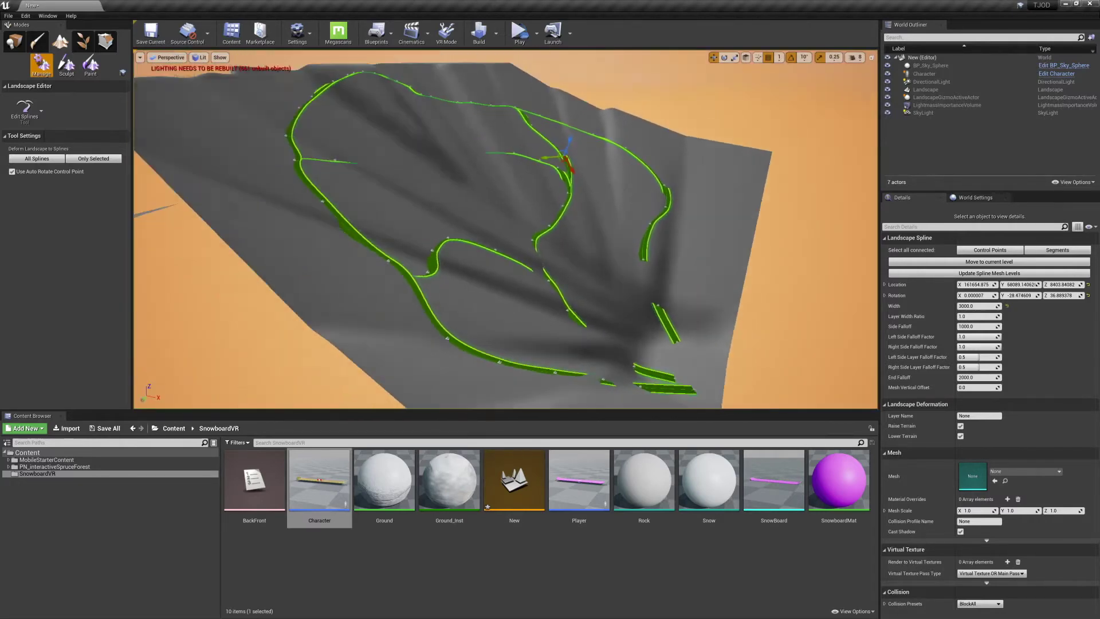
{"action": "right_click_drag", "start_coordinate": [506, 229], "coordinate": [384, 235]}
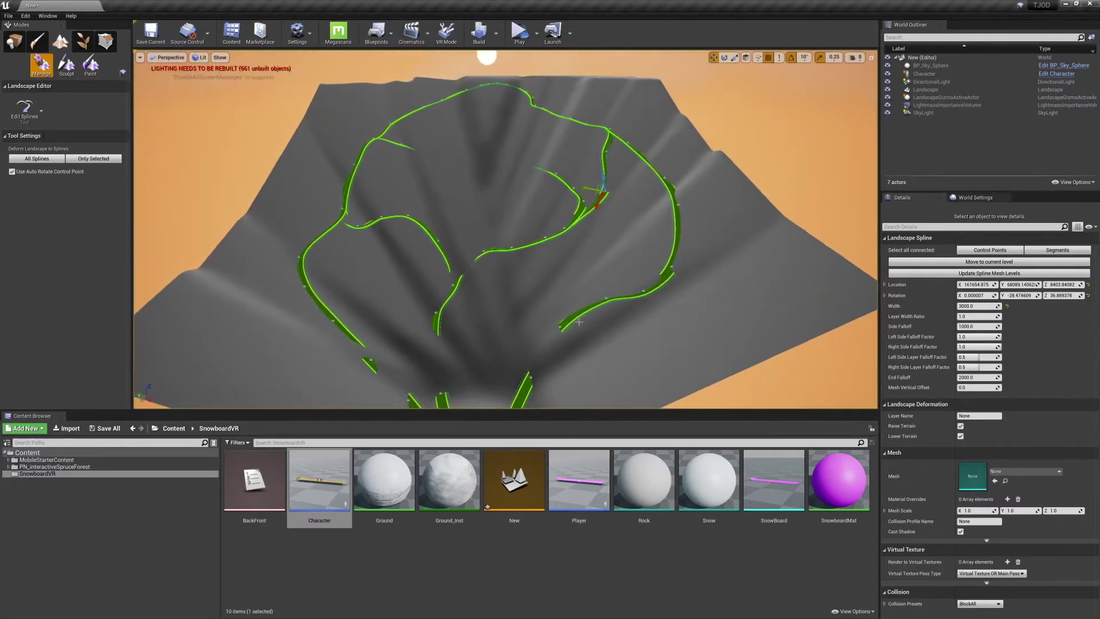
Step: Deform the landscape to all splines
{"action": "left_click", "coordinate": [105, 160]}
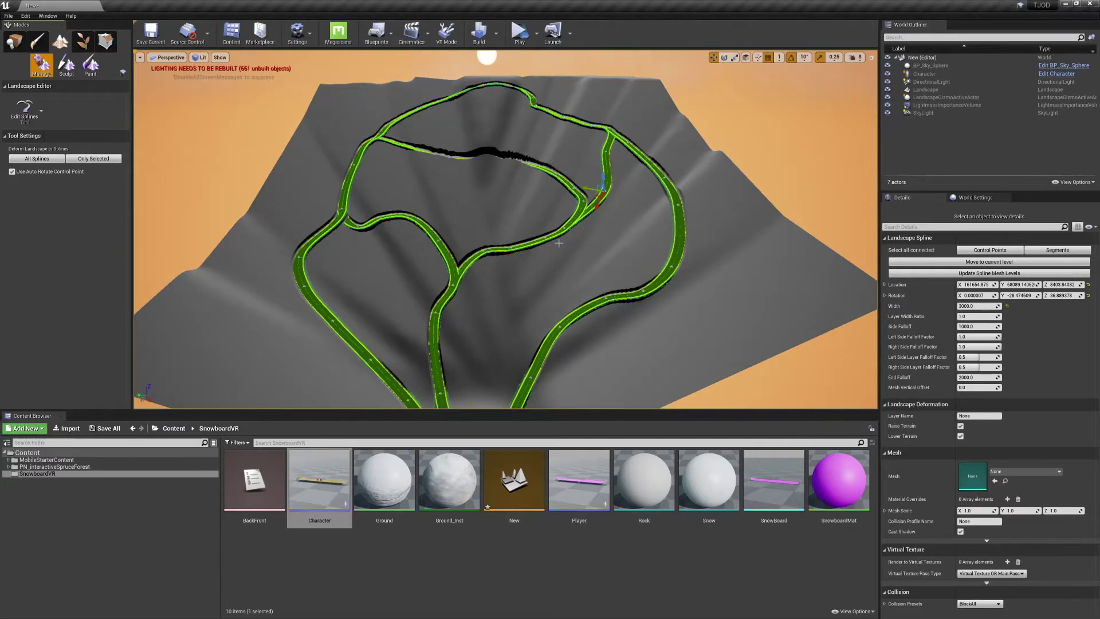
{"action": "key", "text": "w"}
{"action": "right_click_drag", "start_coordinate": [559, 243], "coordinate": [504, 229]}
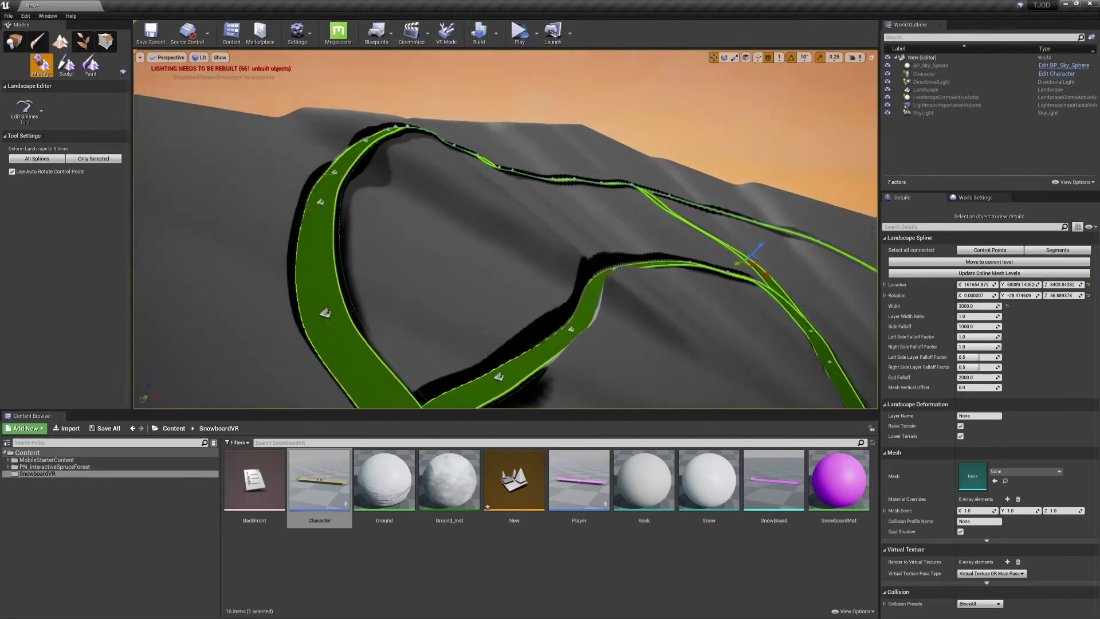
Step: Set the Smooth tool's brush falloff to 0 and smooth the terrain along the carved crossing track
{"action": "left_click", "coordinate": [66, 64]}
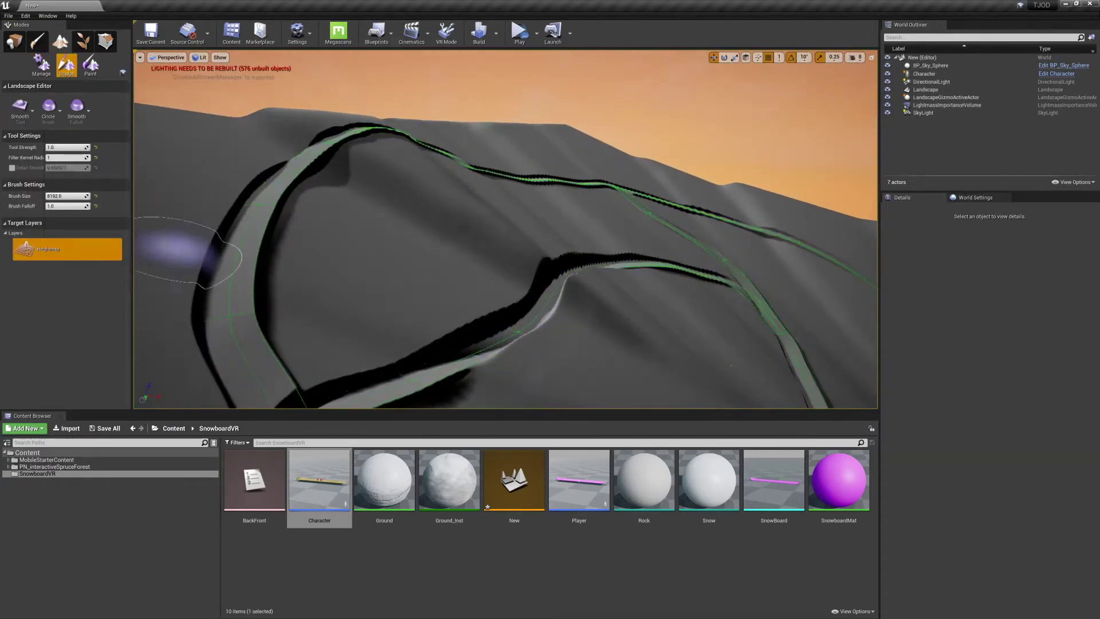
{"action": "left_click_drag", "start_coordinate": [68, 206], "coordinate": [48, 206]}
{"action": "right_click_drag", "start_coordinate": [476, 214], "coordinate": [487, 258]}
{"action": "mouse_move", "coordinate": [476, 214]}
{"action": "left_mouse_down"}
{"action": "mouse_move", "coordinate": [452, 106]}
{"action": "mouse_move", "coordinate": [454, 183]}
{"action": "left_mouse_up"}
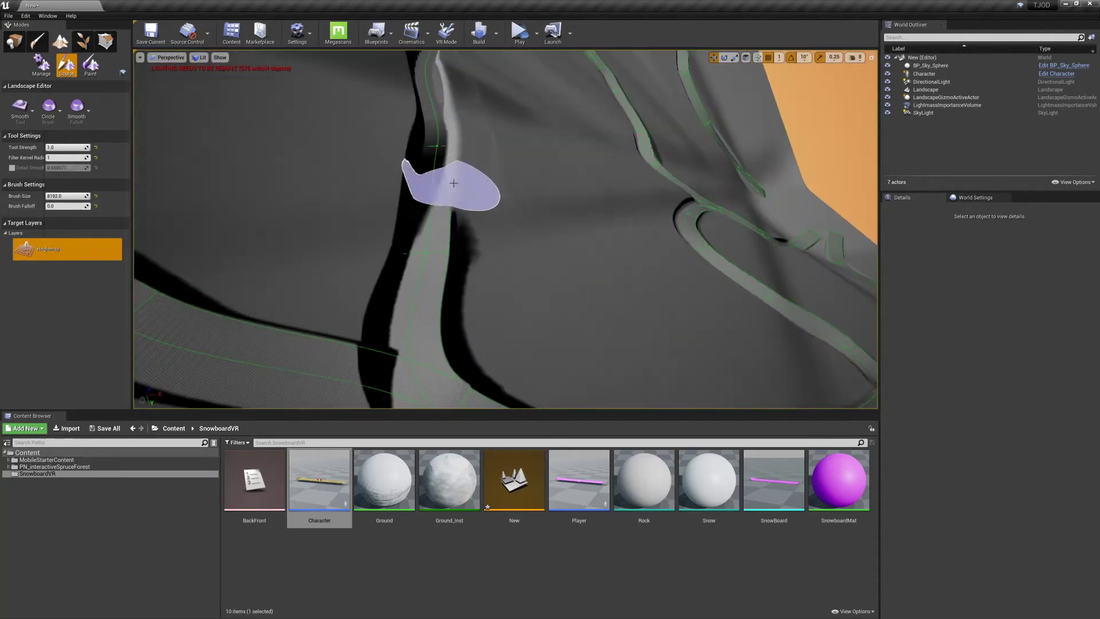
{"action": "right_click_drag", "start_coordinate": [499, 126], "coordinate": [483, 162]}
{"action": "mouse_move", "coordinate": [483, 162]}
{"action": "left_mouse_down"}
{"action": "mouse_move", "coordinate": [725, 239]}
{"action": "mouse_move", "coordinate": [757, 267]}
{"action": "mouse_move", "coordinate": [793, 276]}
{"action": "left_mouse_up"}
{"action": "right_click_drag", "start_coordinate": [682, 295], "coordinate": [825, 281]}
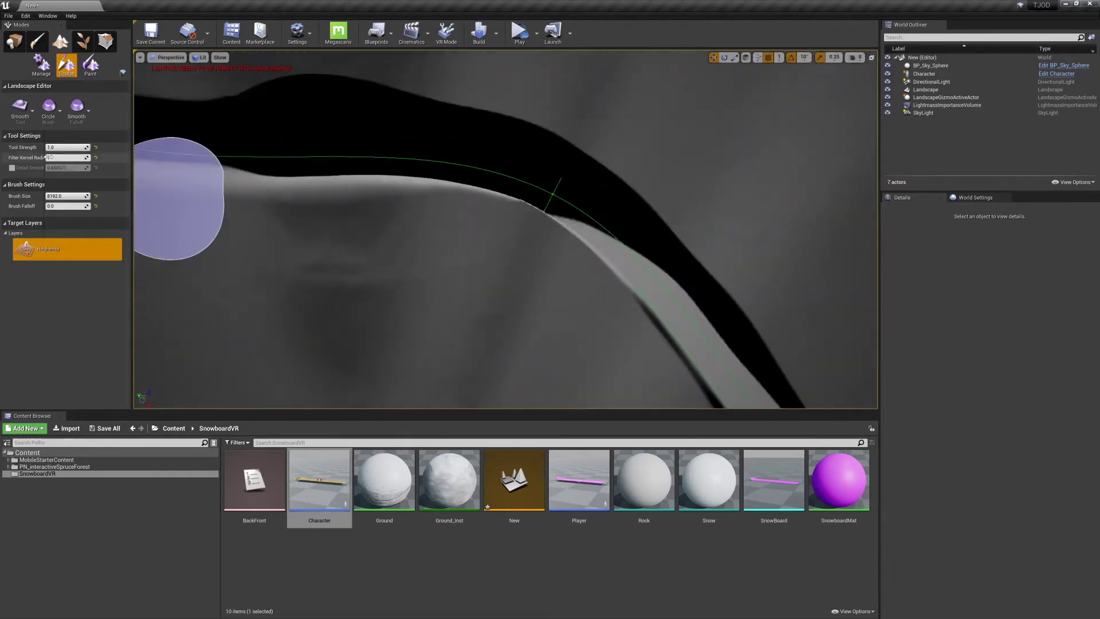
Step: Raise the Smooth tool's filter kernel radius and smooth the steep bank and edges of the upper tracks
{"action": "left_click_drag", "start_coordinate": [64, 157], "coordinate": [86, 158]}
{"action": "right_click_drag", "start_coordinate": [493, 212], "coordinate": [527, 223]}
{"action": "left_click_drag", "start_coordinate": [492, 212], "coordinate": [365, 230]}
{"action": "mouse_move", "coordinate": [366, 230]}
{"action": "right_mouse_down"}
{"action": "mouse_move", "coordinate": [479, 287]}
{"action": "mouse_move", "coordinate": [521, 253]}
{"action": "mouse_move", "coordinate": [298, 214]}
{"action": "right_mouse_up"}
{"action": "mouse_move", "coordinate": [356, 217]}
{"action": "left_mouse_down"}
{"action": "mouse_move", "coordinate": [241, 216]}
{"action": "mouse_move", "coordinate": [215, 338]}
{"action": "left_mouse_up"}
{"action": "right_click_drag", "start_coordinate": [215, 338], "coordinate": [349, 332]}
{"action": "right_click_drag", "start_coordinate": [636, 284], "coordinate": [401, 200]}
Step: Reapply the spline deformation to the landscape to restore the carved shape of the upper tracks
{"action": "left_click", "coordinate": [42, 65]}
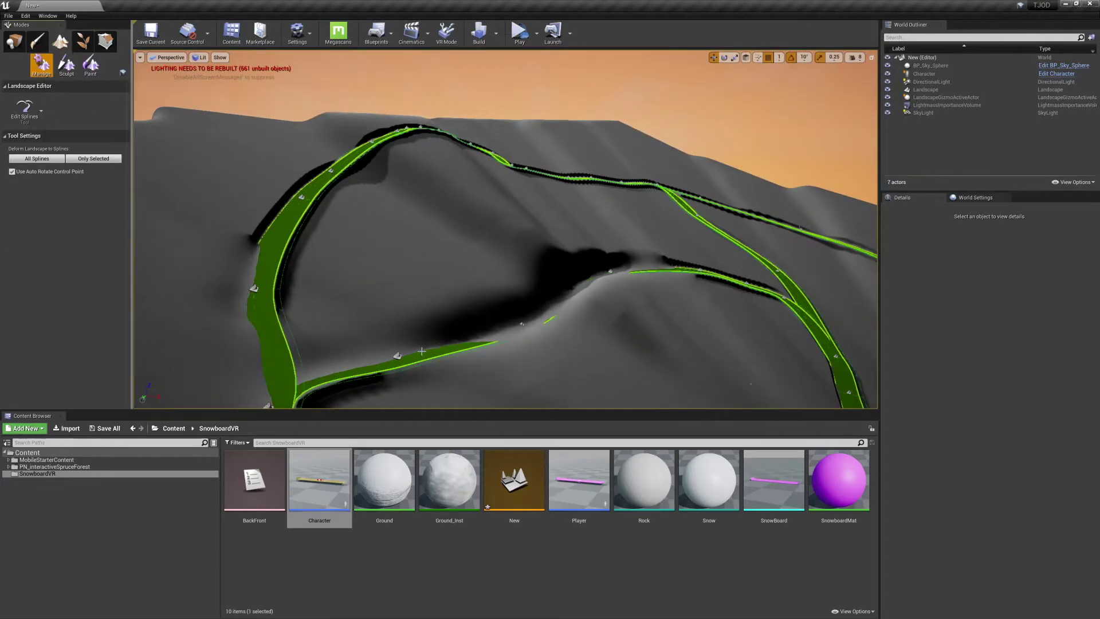
{"action": "left_click", "coordinate": [375, 372]}
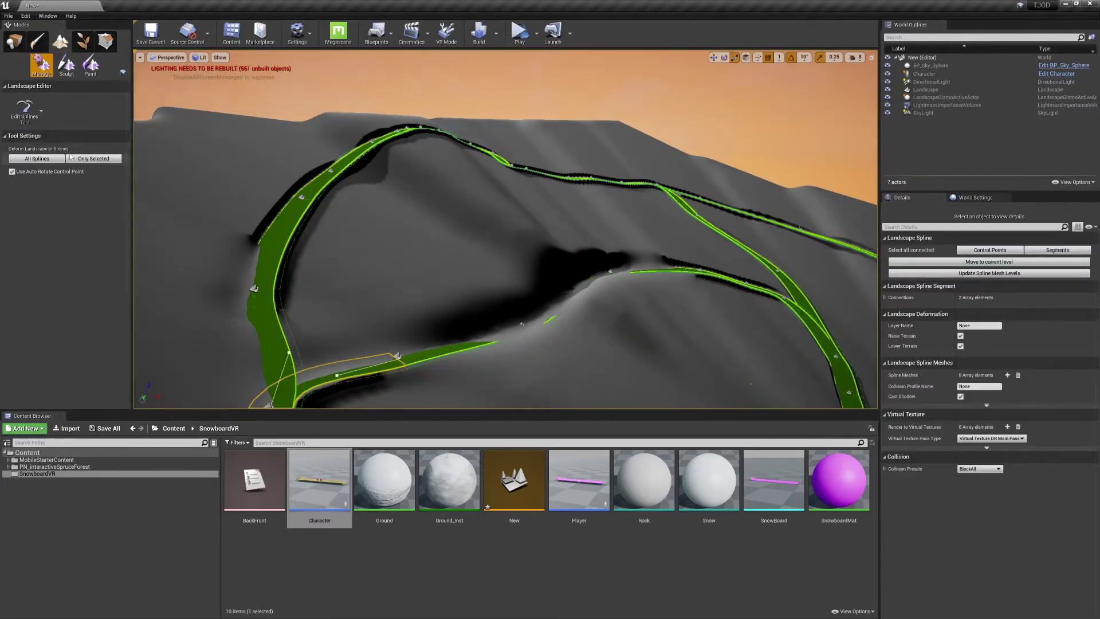
{"action": "right_click_drag", "start_coordinate": [412, 164], "coordinate": [344, 218]}
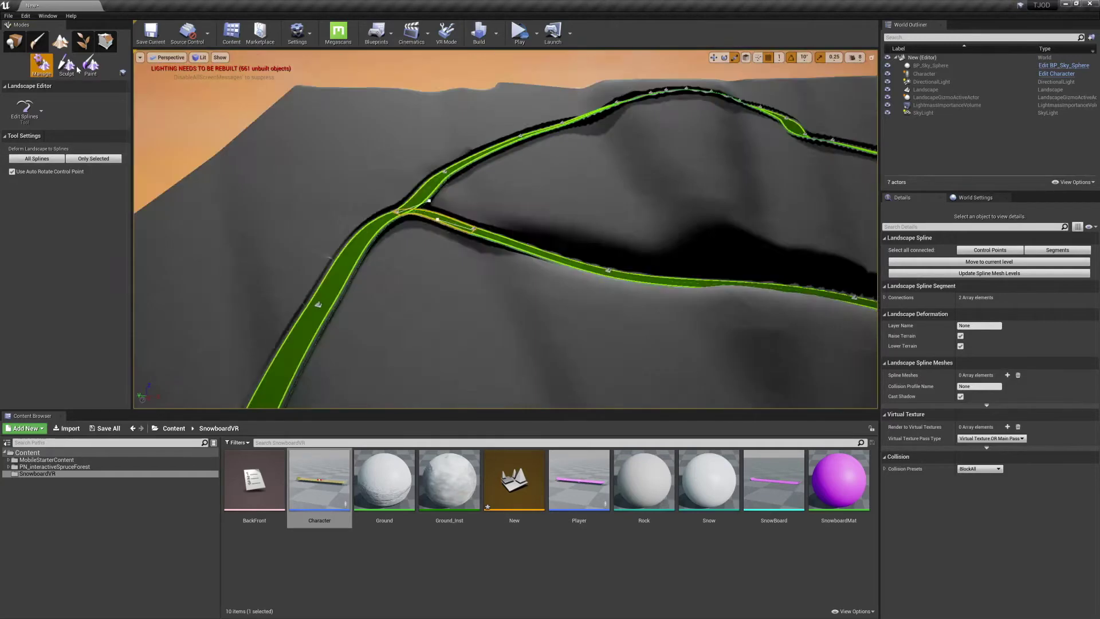
Step: Smooth the track edges with strength about 0.79, filter kernel radius 4, brush size about 3942 and falloff about 0.23
{"action": "left_click", "coordinate": [66, 66]}
{"action": "mouse_move", "coordinate": [436, 229]}
{"action": "right_mouse_down"}
{"action": "mouse_move", "coordinate": [367, 241]}
{"action": "mouse_move", "coordinate": [252, 229]}
{"action": "right_mouse_up"}
{"action": "left_click_drag", "start_coordinate": [47, 206], "coordinate": [72, 206]}
{"action": "mouse_move", "coordinate": [436, 229]}
{"action": "right_mouse_down"}
{"action": "mouse_move", "coordinate": [452, 332]}
{"action": "mouse_move", "coordinate": [401, 247]}
{"action": "right_mouse_up"}
{"action": "left_click_drag", "start_coordinate": [401, 246], "coordinate": [781, 177]}
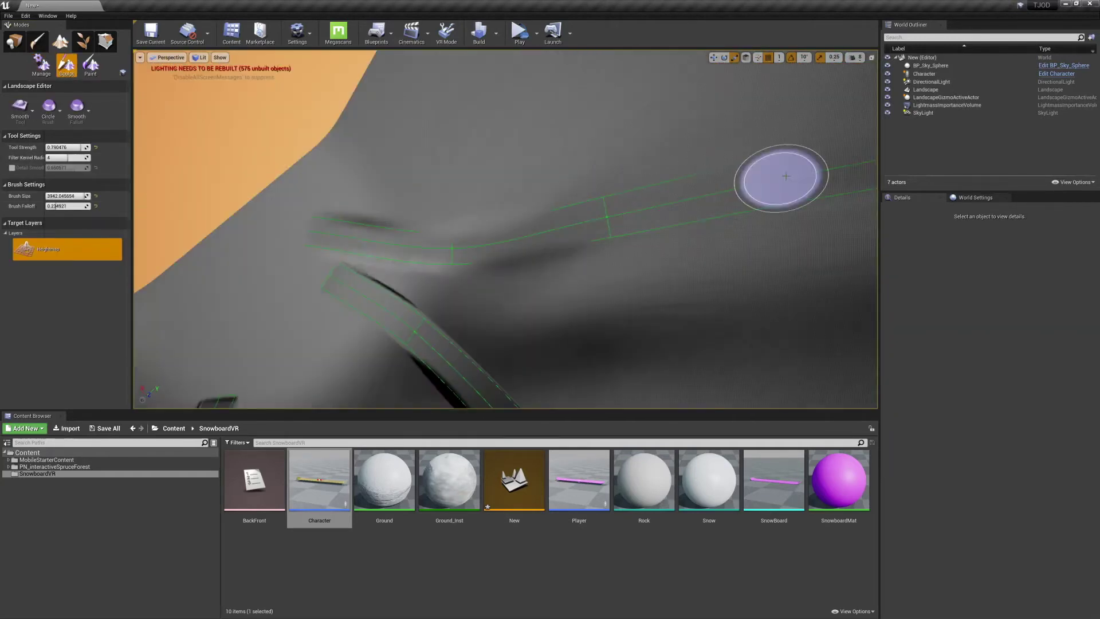
Step: Raise the brush falloff to about 0.57 and continue smoothing the edges and junctions of the carved tracks
{"action": "right_click_drag", "start_coordinate": [630, 195], "coordinate": [493, 183]}
{"action": "left_click_drag", "start_coordinate": [241, 143], "coordinate": [435, 165]}
{"action": "right_click_drag", "start_coordinate": [435, 165], "coordinate": [515, 229]}
{"action": "left_click_drag", "start_coordinate": [659, 275], "coordinate": [381, 272]}
{"action": "right_click_drag", "start_coordinate": [381, 273], "coordinate": [493, 258]}
{"action": "left_click_drag", "start_coordinate": [493, 258], "coordinate": [624, 251]}
{"action": "right_click_drag", "start_coordinate": [624, 250], "coordinate": [659, 246]}
{"action": "left_click_drag", "start_coordinate": [659, 246], "coordinate": [717, 211]}
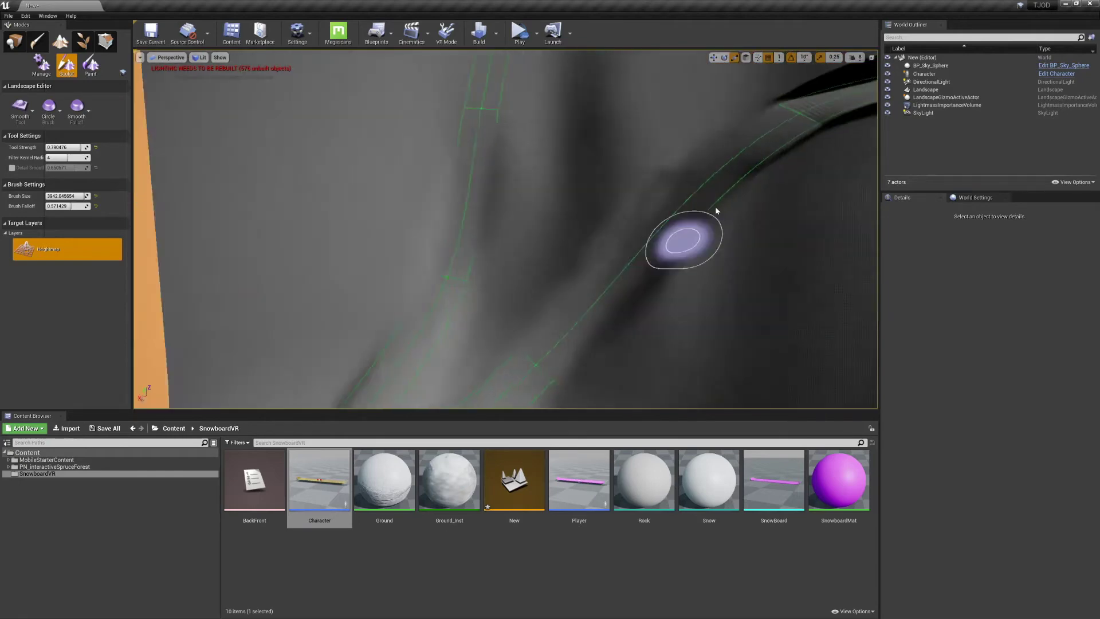
{"action": "right_click_drag", "start_coordinate": [717, 211], "coordinate": [458, 230]}
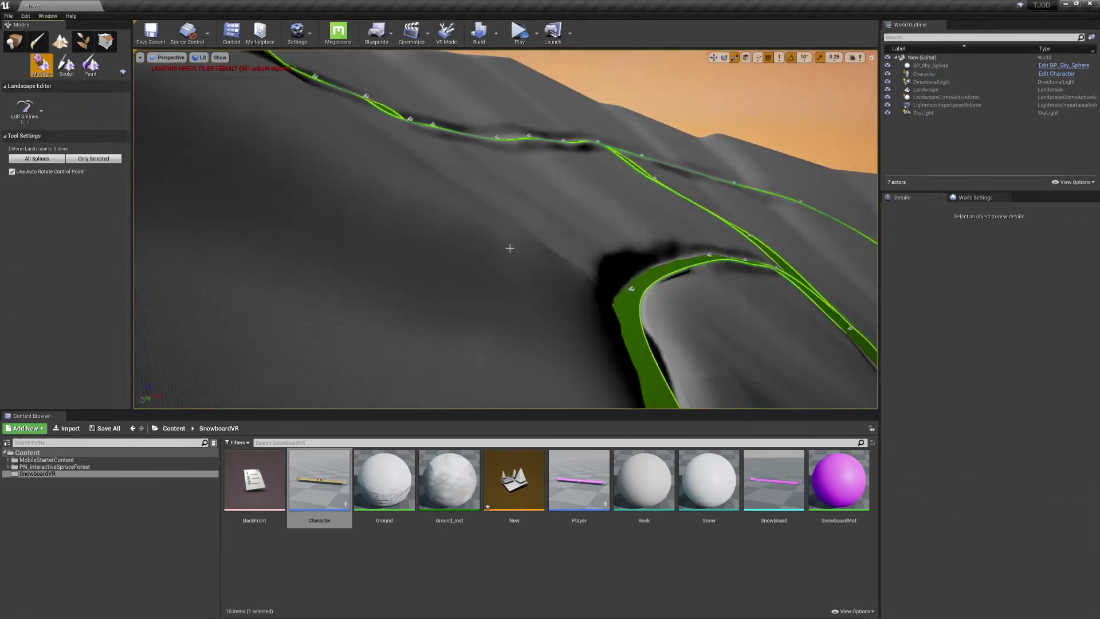
{"action": "left_click", "coordinate": [504, 245]}
{"action": "left_click", "coordinate": [546, 256], "text": "ctrl"}
{"action": "right_click_drag", "start_coordinate": [546, 255], "coordinate": [538, 192]}
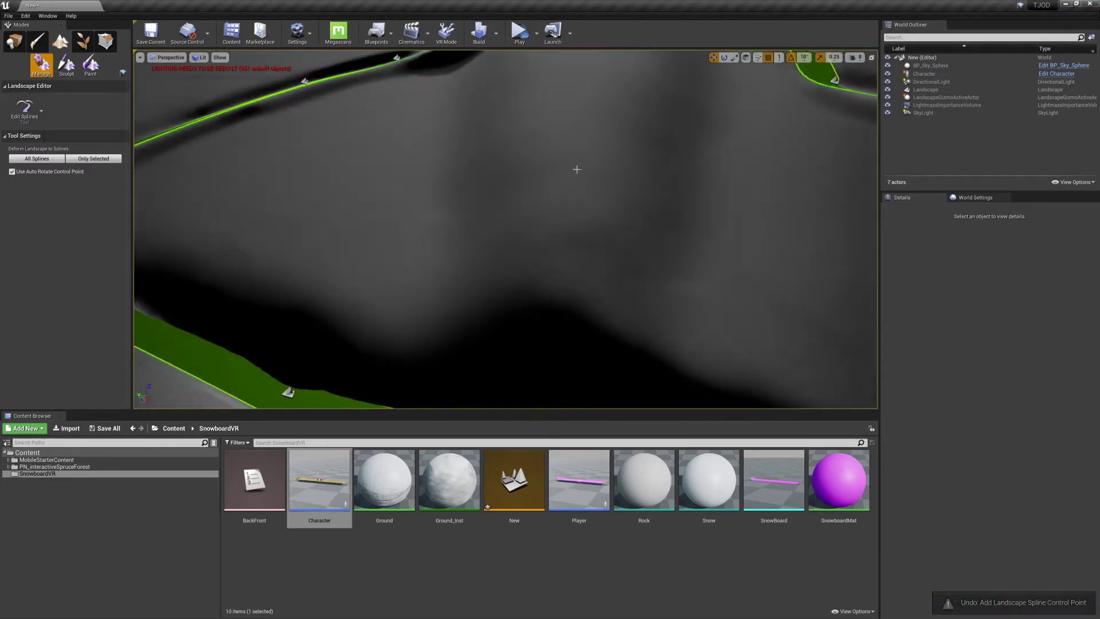
Step: Place a short spline with two control points in the valley below the upper track and rotate them to form a jump
{"action": "left_click", "coordinate": [570, 226], "text": "ctrl"}
{"action": "left_click_drag", "start_coordinate": [567, 198], "coordinate": [568, 188]}
{"action": "right_click_drag", "start_coordinate": [567, 188], "coordinate": [505, 157]}
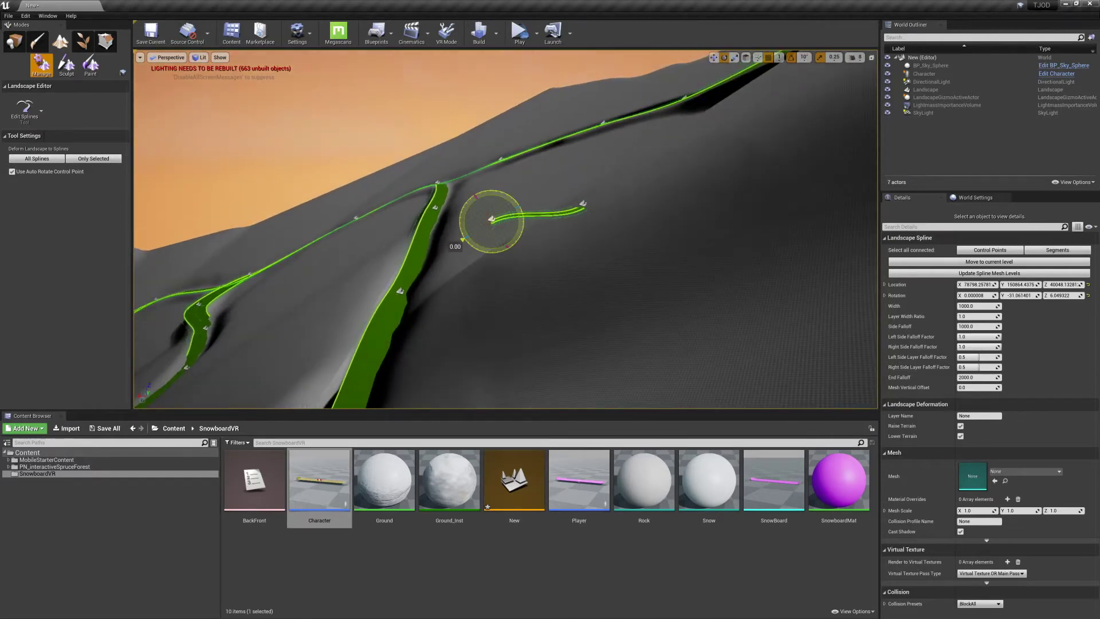
{"action": "right_click_drag", "start_coordinate": [462, 239], "coordinate": [458, 264]}
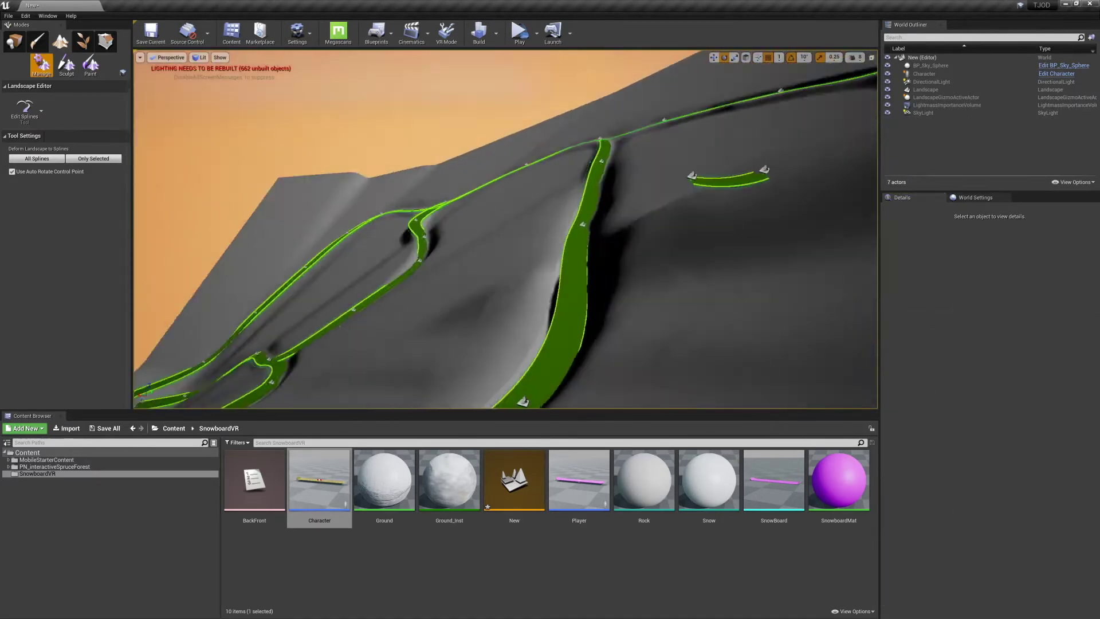
Step: Select the short jump spline's segment and deform the landscape to only that selection
{"action": "right_click_drag", "start_coordinate": [544, 263], "coordinate": [607, 229]}
{"action": "left_click", "coordinate": [545, 265]}
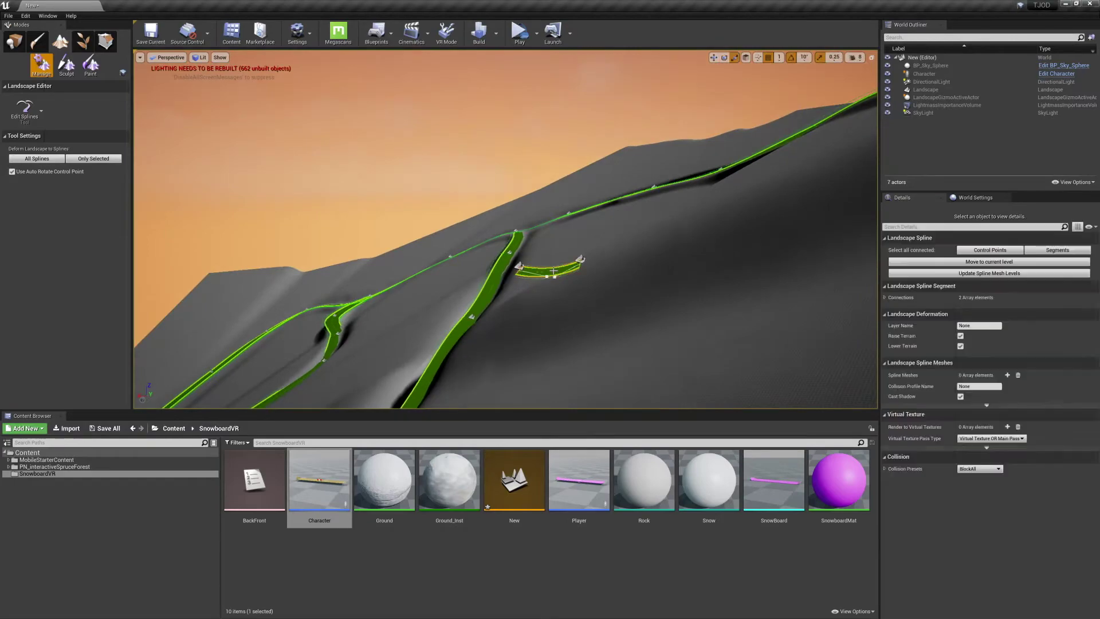
{"action": "left_click", "coordinate": [96, 158]}
Step: Smooth the new jump with the sculpting brush, using a size of about 649 and a falloff of about 0.93
{"action": "right_click_drag", "start_coordinate": [538, 252], "coordinate": [584, 240]}
{"action": "left_click", "coordinate": [66, 64]}
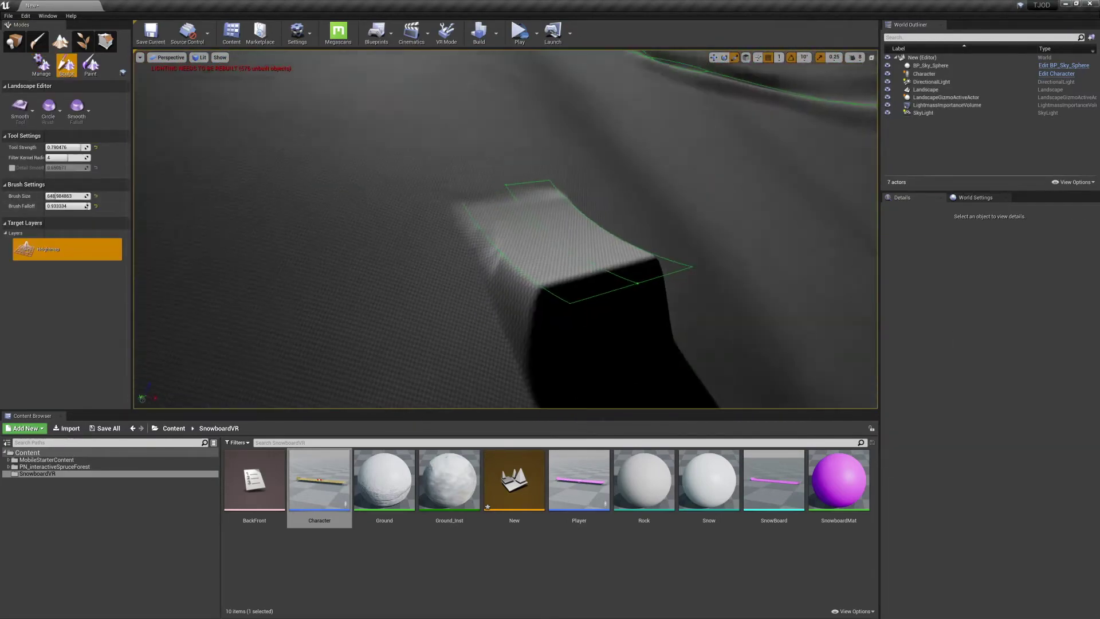
{"action": "right_click_drag", "start_coordinate": [453, 311], "coordinate": [786, 309]}
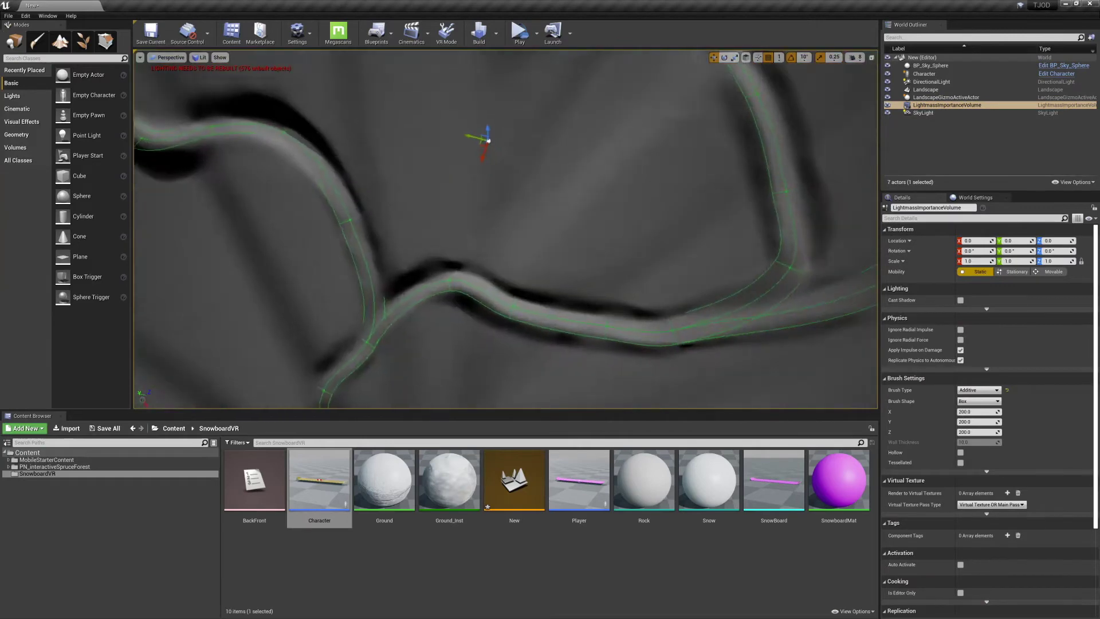
Step: Enlarge the LightmassImportanceVolume's box to cover the landscape, setting its brush Y and Z dimensions to 300000
{"action": "mouse_move", "coordinate": [505, 230]}
{"action": "right_mouse_down"}
{"action": "mouse_move", "coordinate": [458, 161]}
{"action": "mouse_move", "coordinate": [498, 238]}
{"action": "right_mouse_up"}
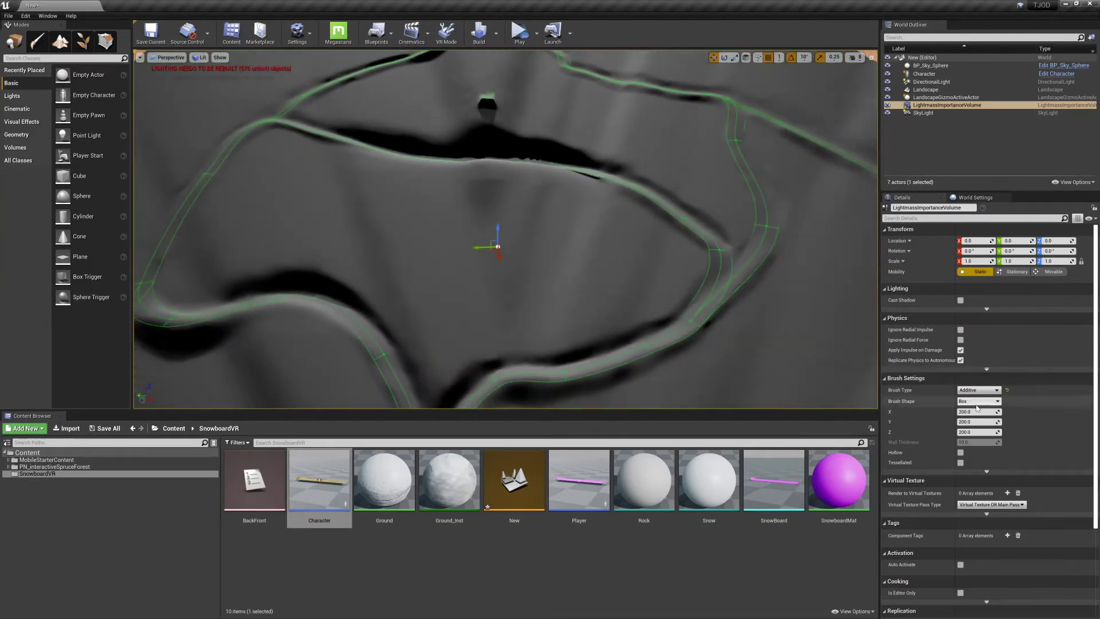
{"action": "left_click", "coordinate": [974, 412]}
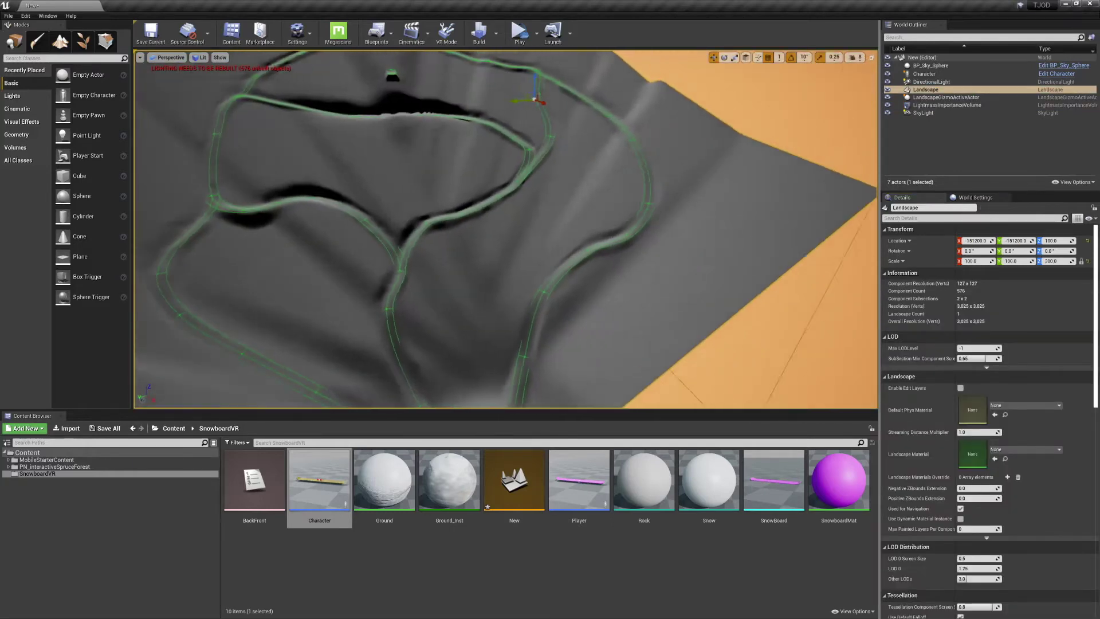
{"action": "key", "text": "f"}
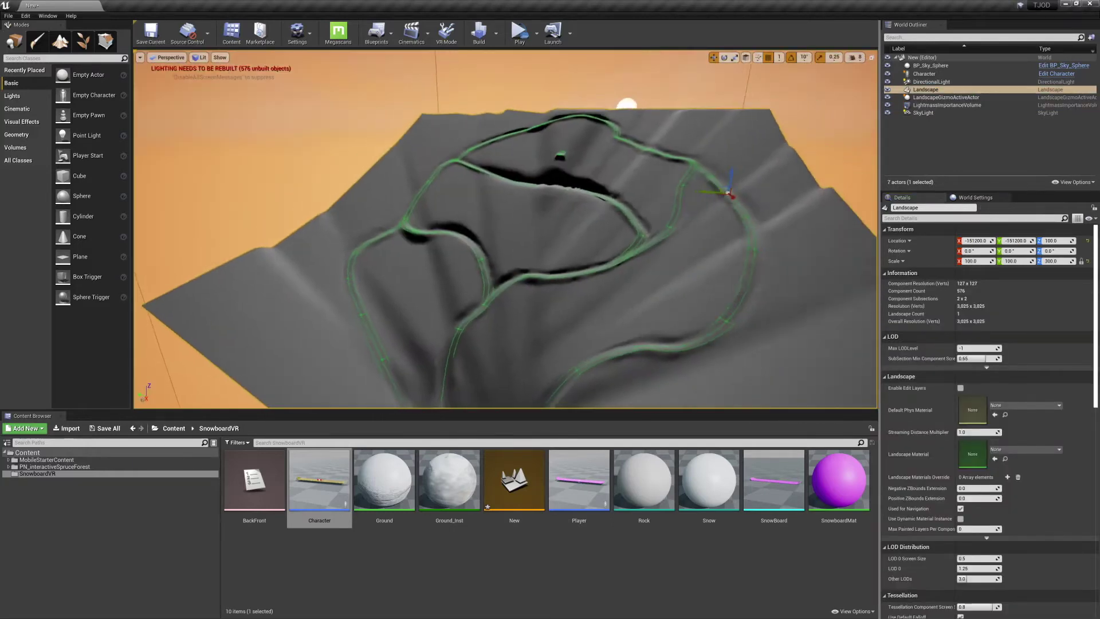
{"action": "left_click", "coordinate": [594, 113]}
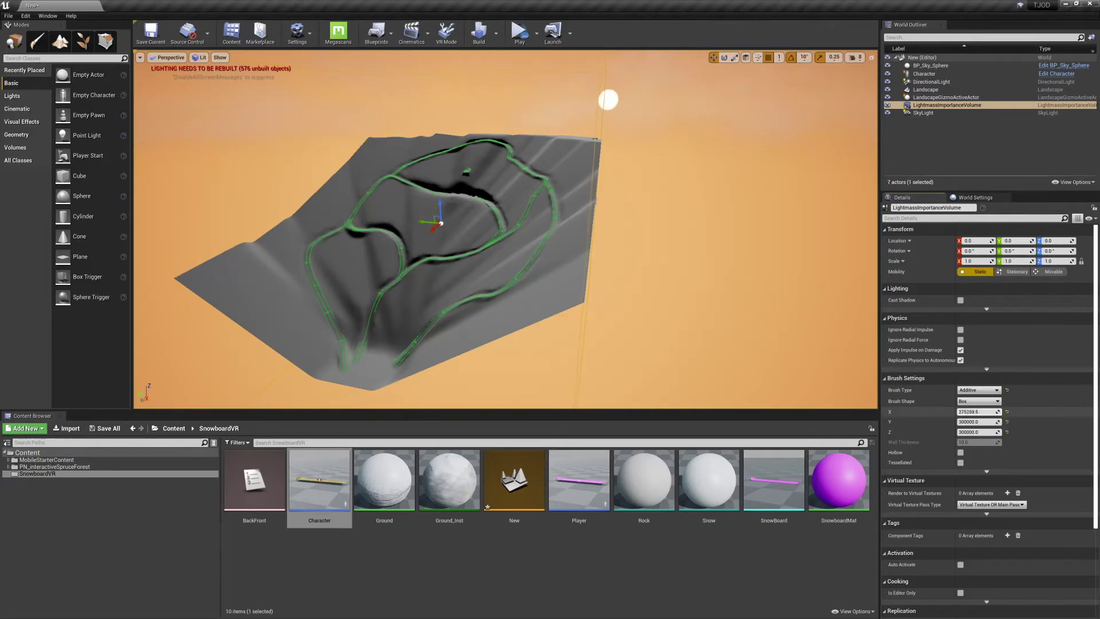
Step: Fit the LightmassImportanceVolume to the landscape with brush dimensions of about 306528 in X, 305664 in Y and 163734 in Z
{"action": "left_click_drag", "start_coordinate": [987, 420], "coordinate": [1003, 420]}
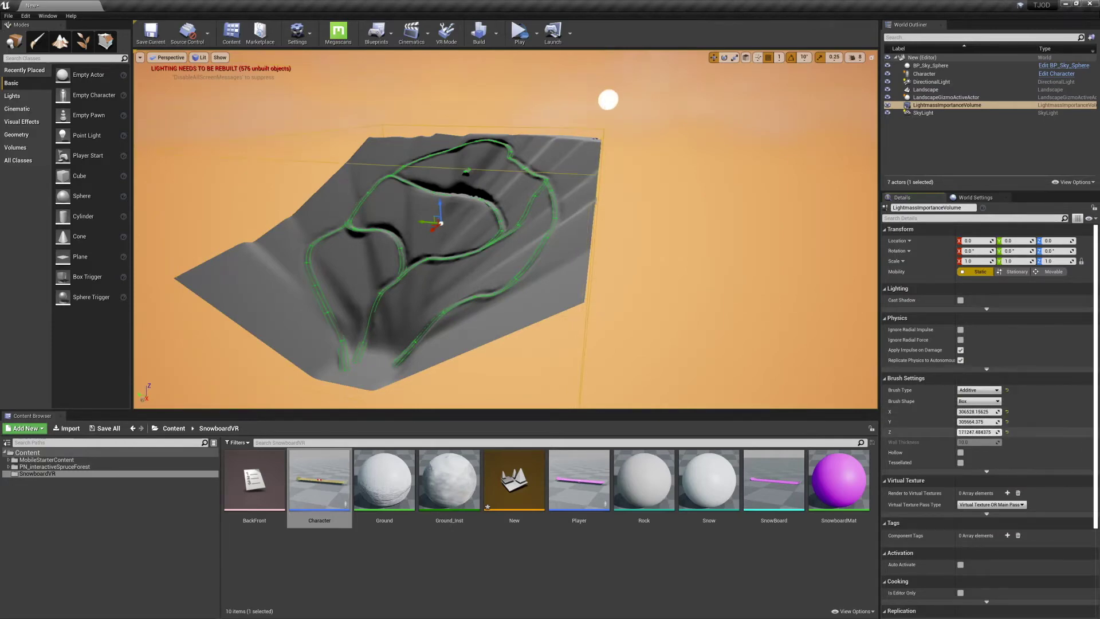
{"action": "key", "text": "w"}
{"action": "right_click_drag", "start_coordinate": [839, 393], "coordinate": [807, 352]}
{"action": "right_click_drag", "start_coordinate": [504, 201], "coordinate": [504, 197]}
Step: Build the level's lighting
{"action": "left_click", "coordinate": [496, 33]}
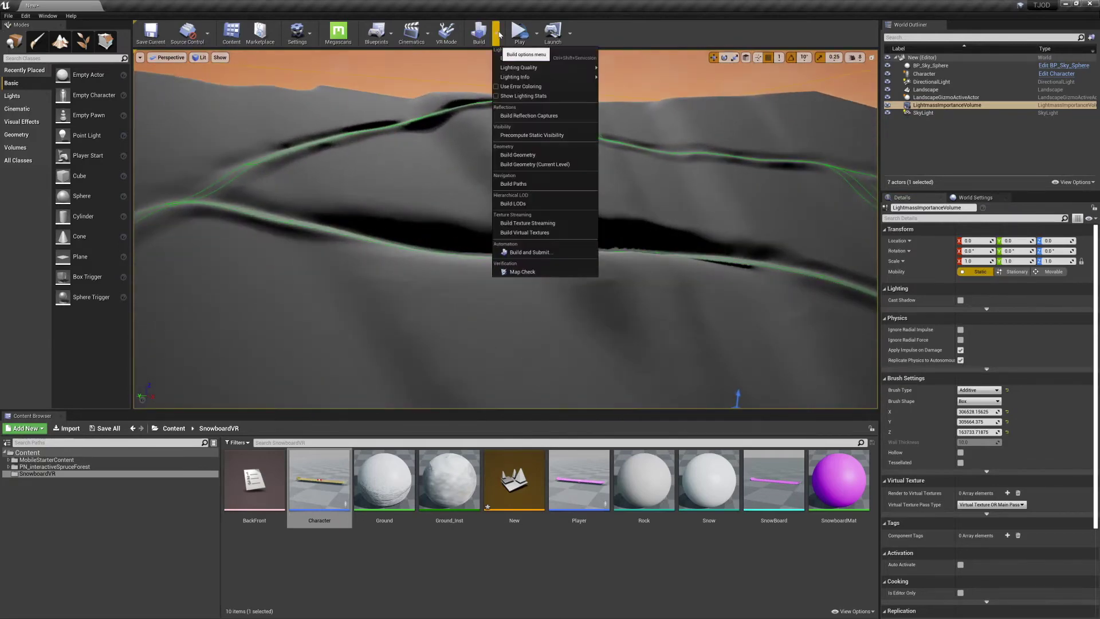
{"action": "mouse_move", "coordinate": [530, 68]}
{"action": "left_click", "coordinate": [521, 58]}
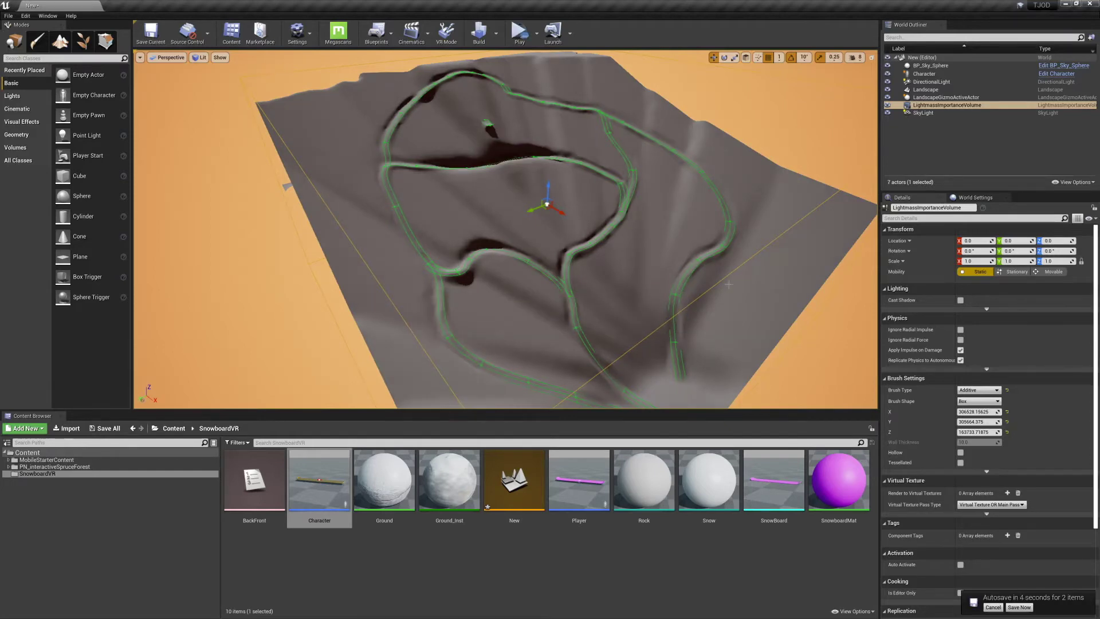
Step: Filter the Character's details for "auto" to check its possession settings, and play the level in VR
{"action": "right_click_drag", "start_coordinate": [682, 229], "coordinate": [630, 149]}
{"action": "left_click", "coordinate": [962, 74]}
{"action": "left_click", "coordinate": [975, 287]}
{"action": "type", "text": "auto"}
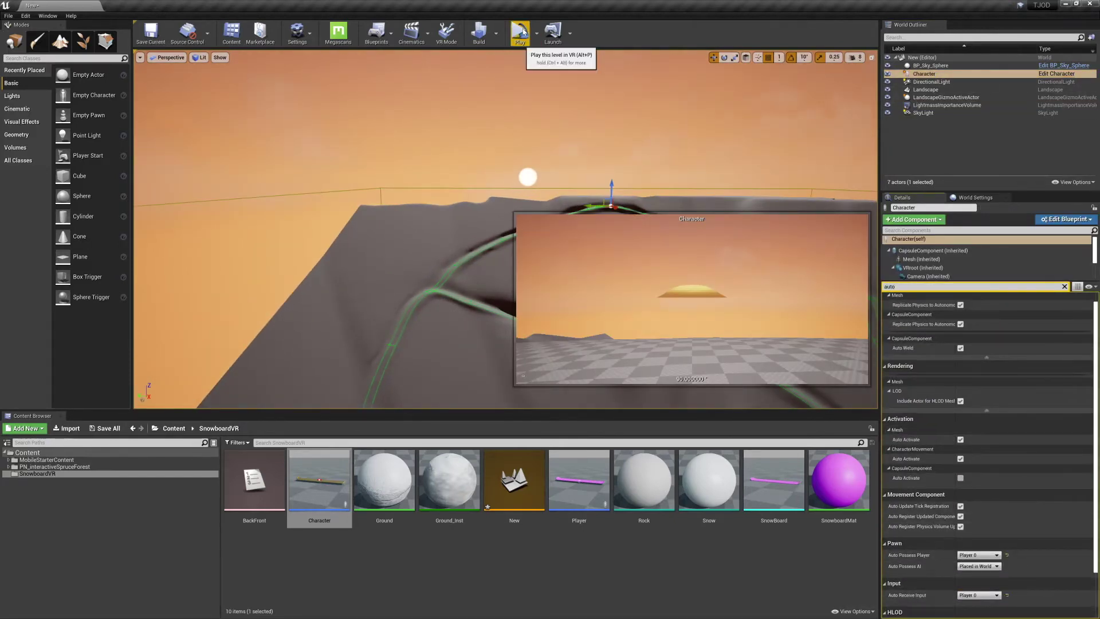
{"action": "left_click", "coordinate": [520, 33]}
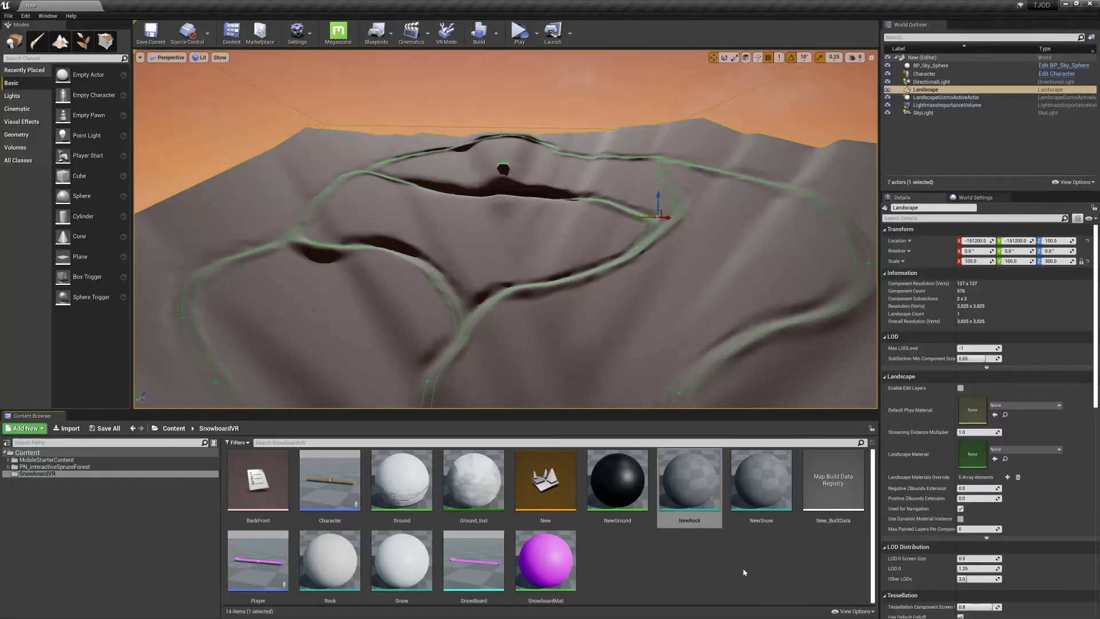
Step: In the NewRock material function, place MakeMaterialAttributes and Output Result in the "Make atribute and return the result" comment box and connect them
{"action": "double_click", "coordinate": [696, 492]}
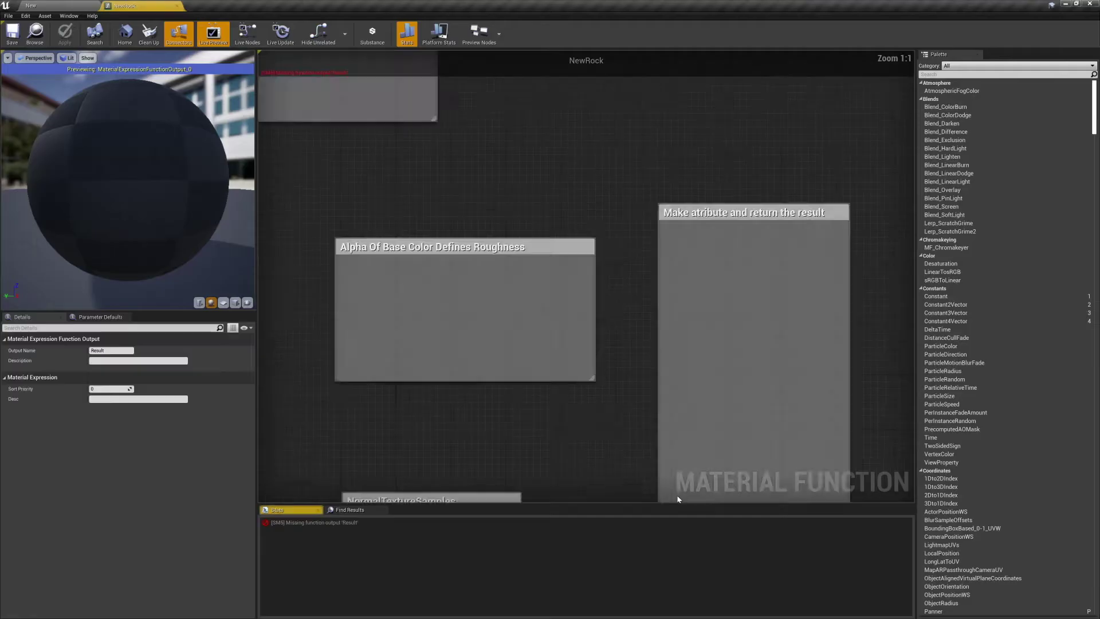
{"action": "scroll", "coordinate": [487, 424], "scroll_direction": "down", "scroll_amount": 5}
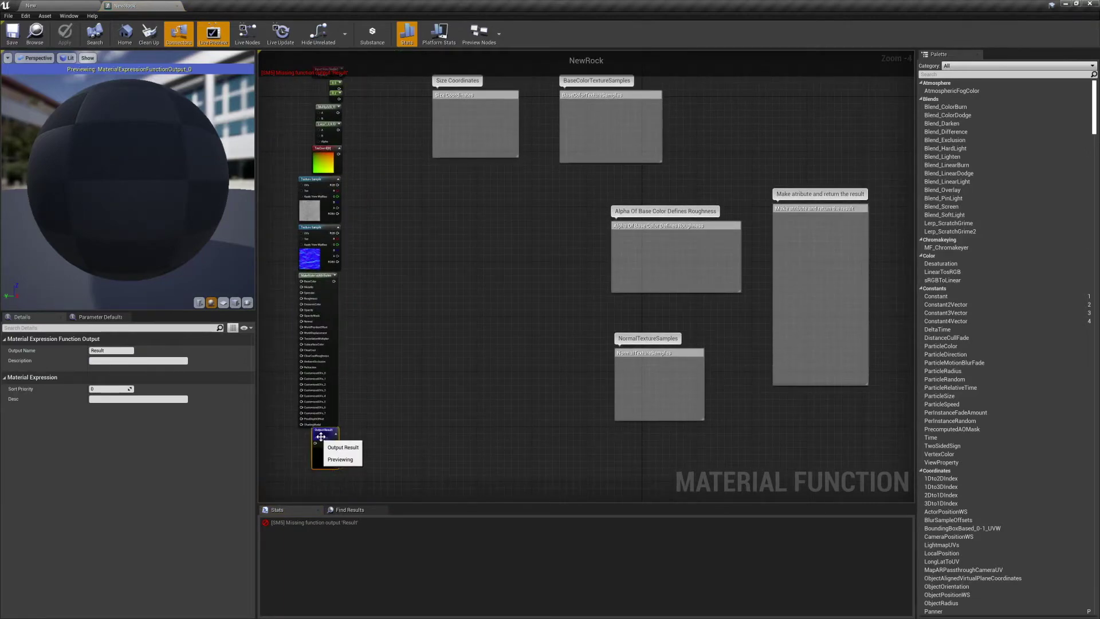
{"action": "left_click_drag", "start_coordinate": [325, 437], "coordinate": [878, 261]}
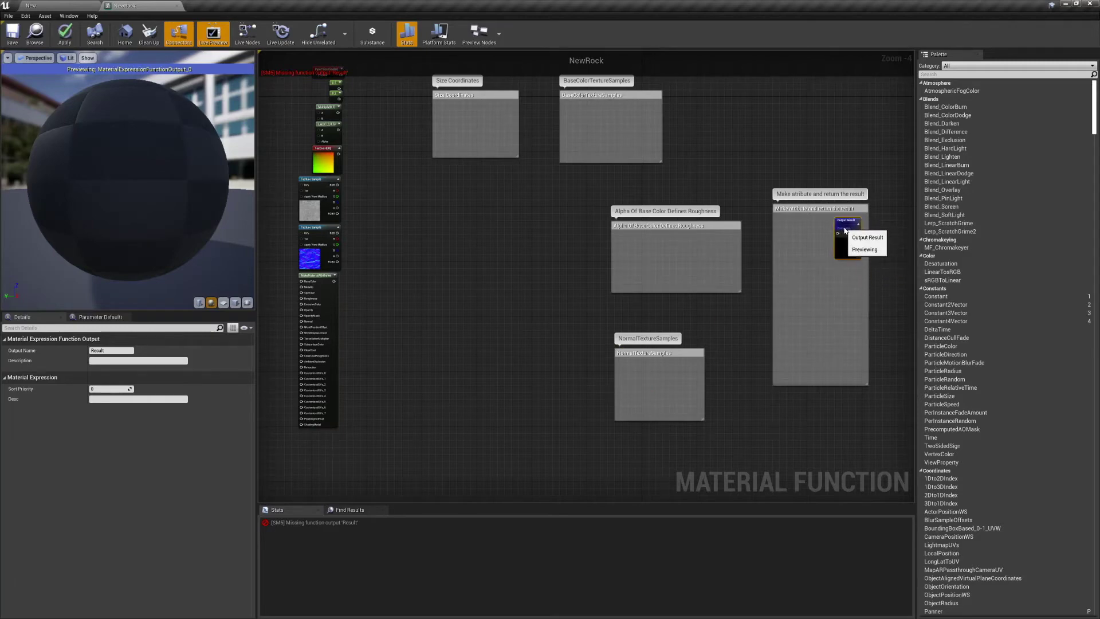
{"action": "left_click_drag", "start_coordinate": [319, 282], "coordinate": [840, 237]}
{"action": "right_click_drag", "start_coordinate": [684, 209], "coordinate": [668, 260]}
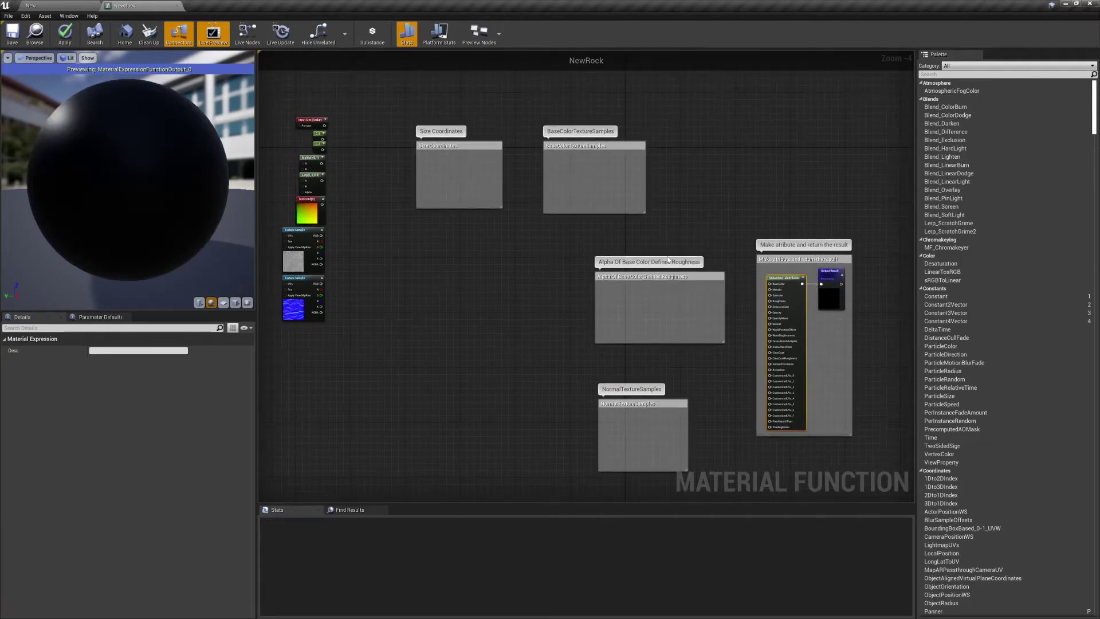
Step: Place the Input Size and TexCoord nodes inside the Size Coordinates comment box
{"action": "scroll", "coordinate": [525, 256], "scroll_direction": "up", "scroll_amount": 3}
{"action": "left_click_drag", "start_coordinate": [428, 136], "coordinate": [649, 264]}
{"action": "left_click_drag", "start_coordinate": [413, 278], "coordinate": [633, 204]}
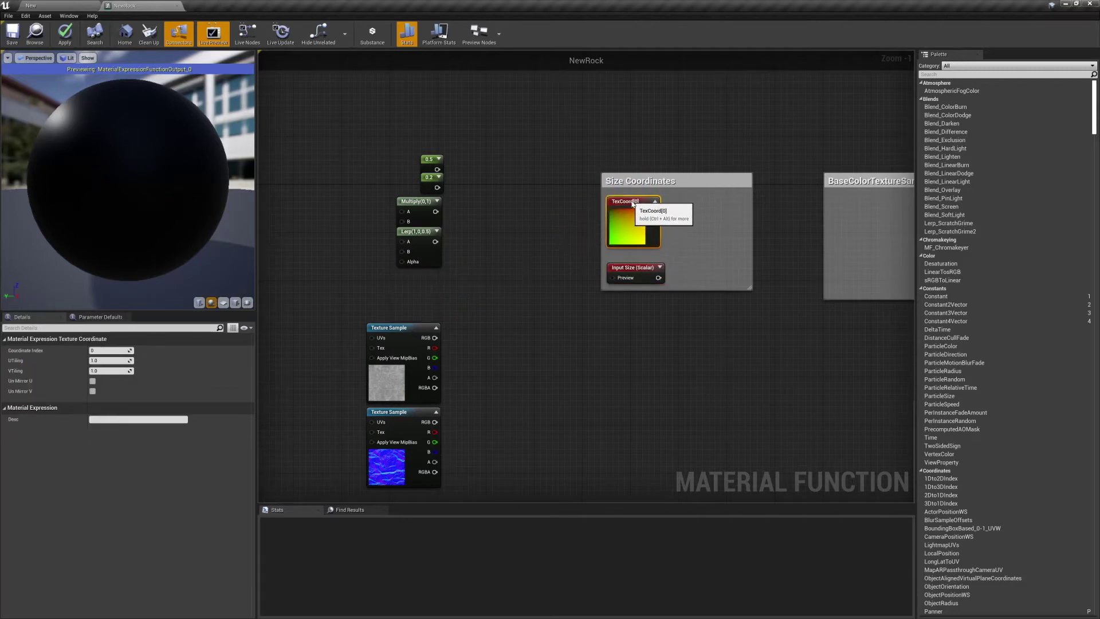
{"action": "right_click", "coordinate": [640, 322]}
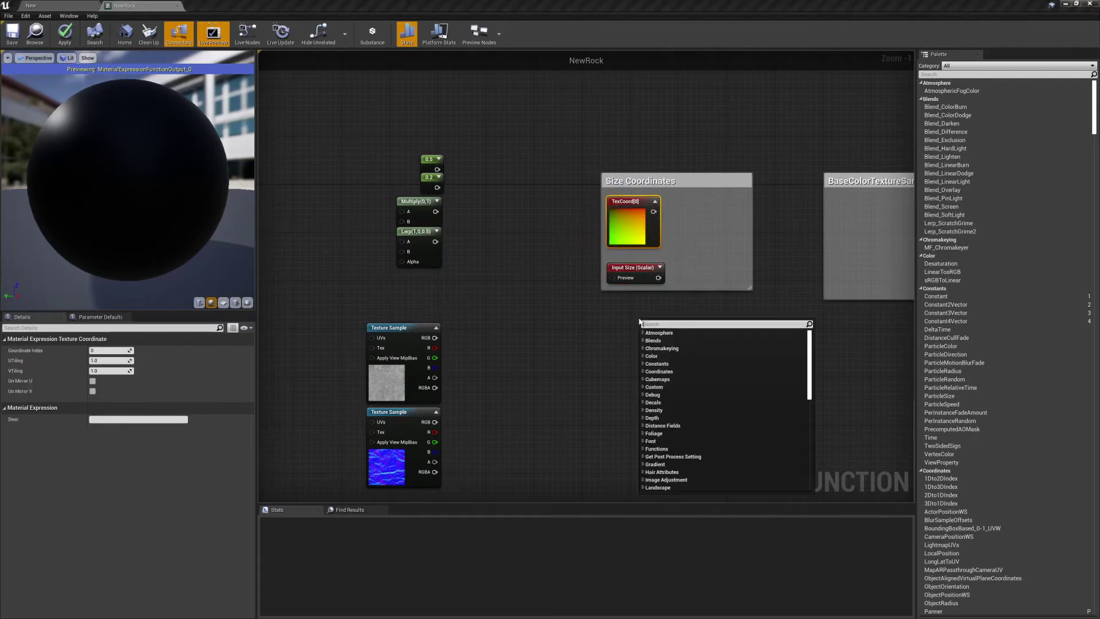
{"action": "type", "text": "input"}
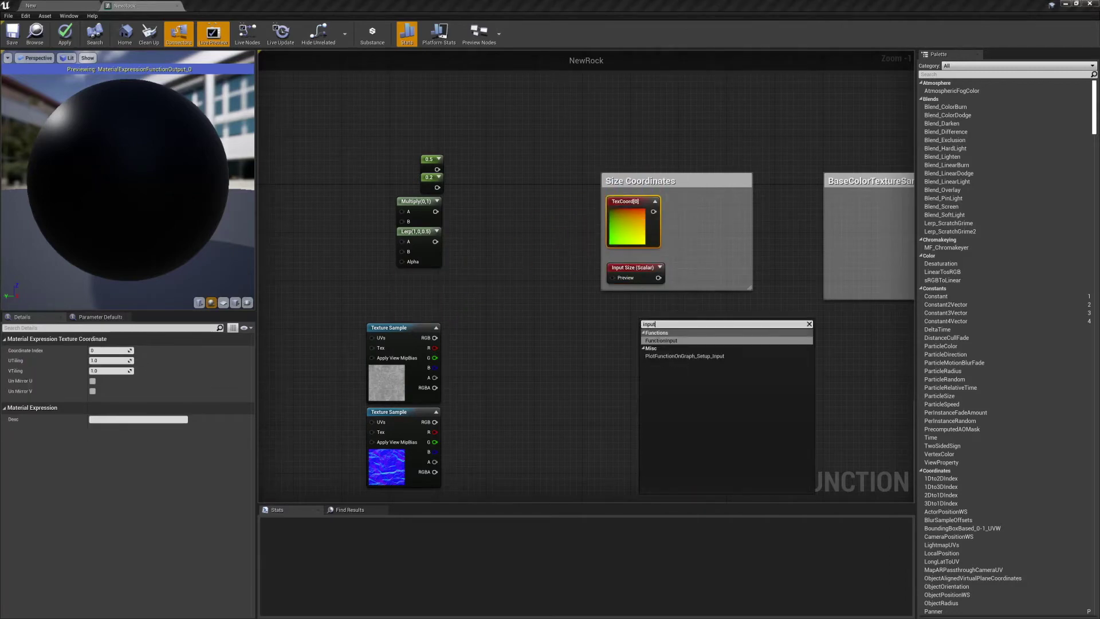
{"action": "left_click", "coordinate": [673, 340]}
{"action": "left_click", "coordinate": [140, 373]}
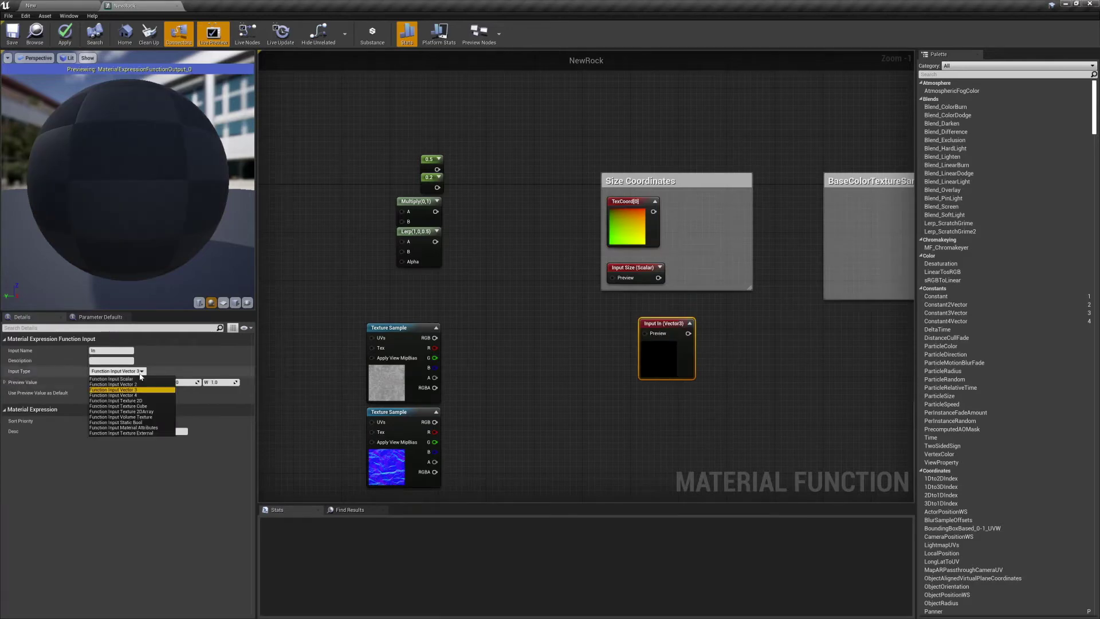
{"action": "left_click", "coordinate": [706, 366]}
{"action": "key", "text": "Delete"}
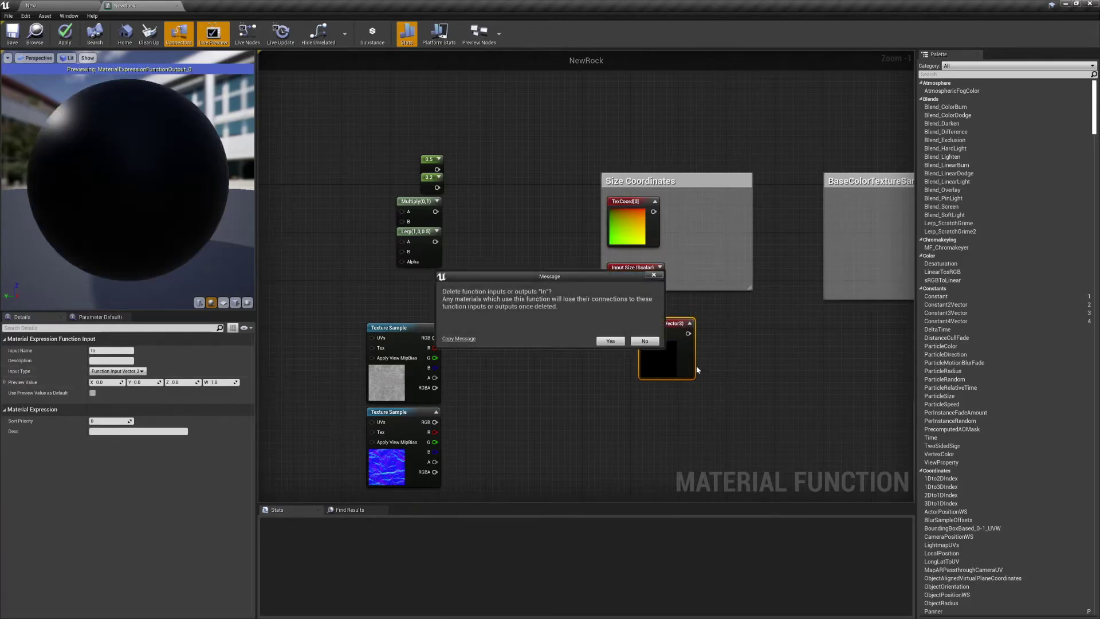
{"action": "left_click", "coordinate": [611, 343]}
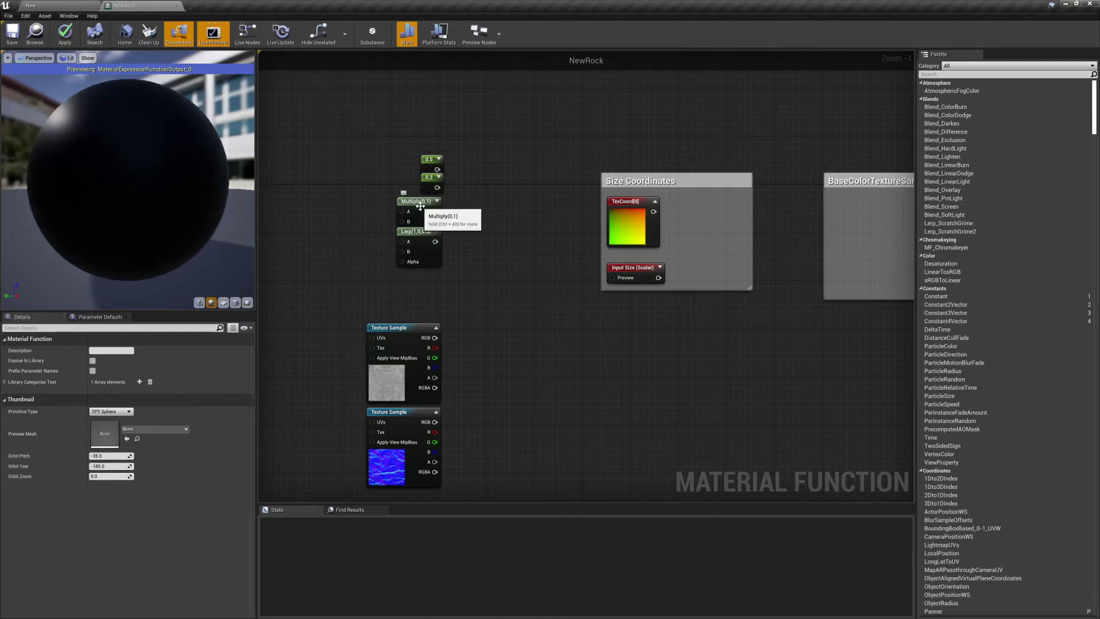
Step: Add the Multiply node to the Size Coordinates box, connecting TexCoord to A and Input Size to B, and align the nodes
{"action": "left_click_drag", "start_coordinate": [417, 209], "coordinate": [708, 231]}
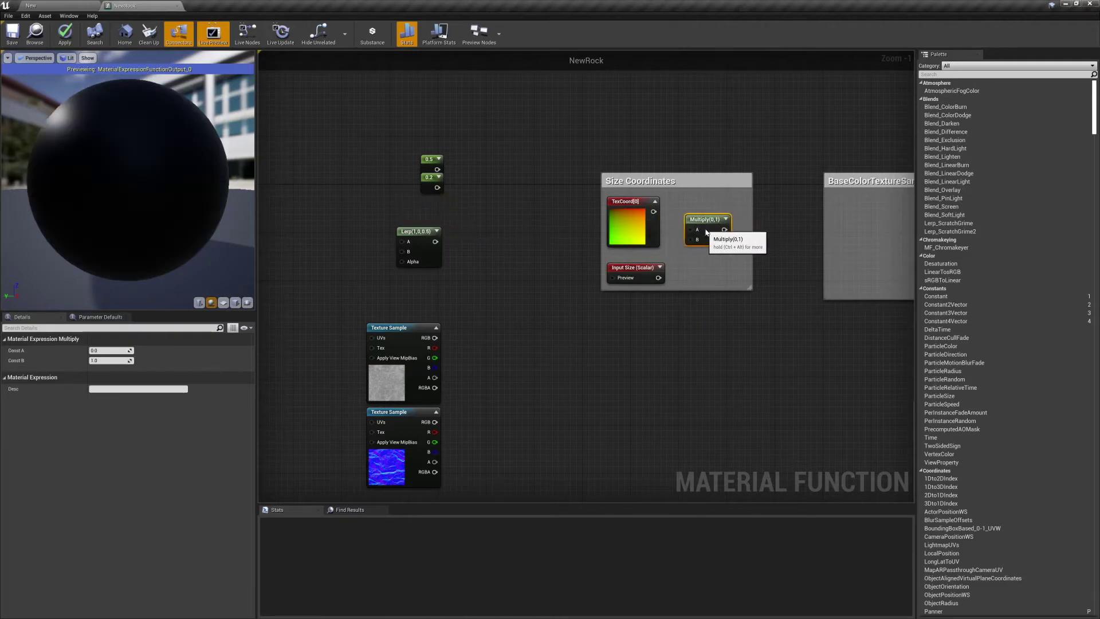
{"action": "right_click_drag", "start_coordinate": [599, 140], "coordinate": [535, 155]}
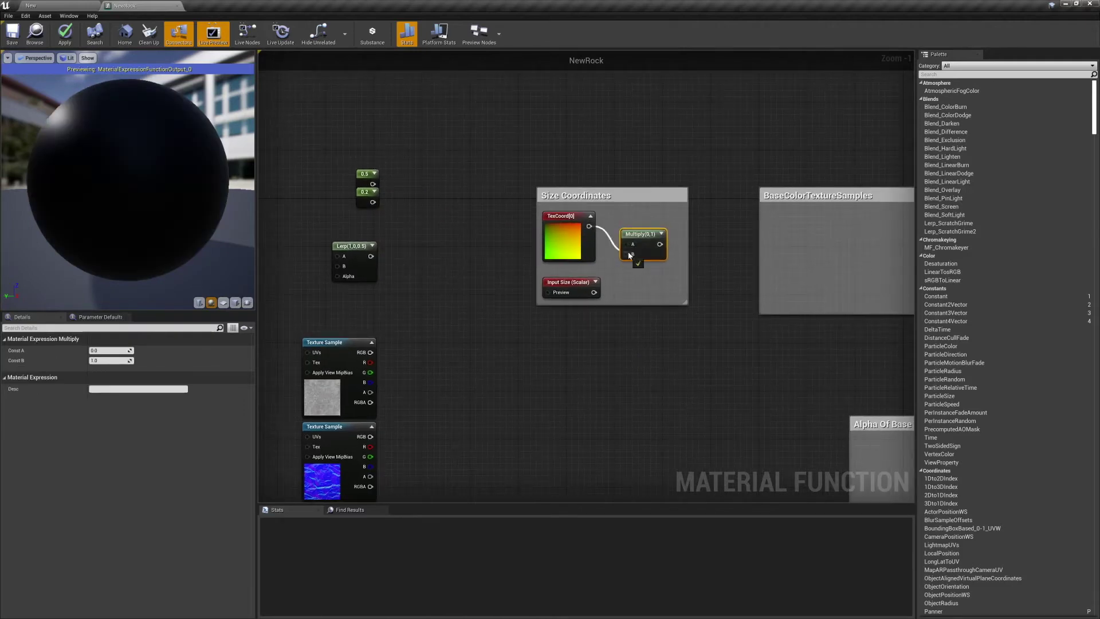
{"action": "left_click_drag", "start_coordinate": [629, 255], "coordinate": [646, 212]}
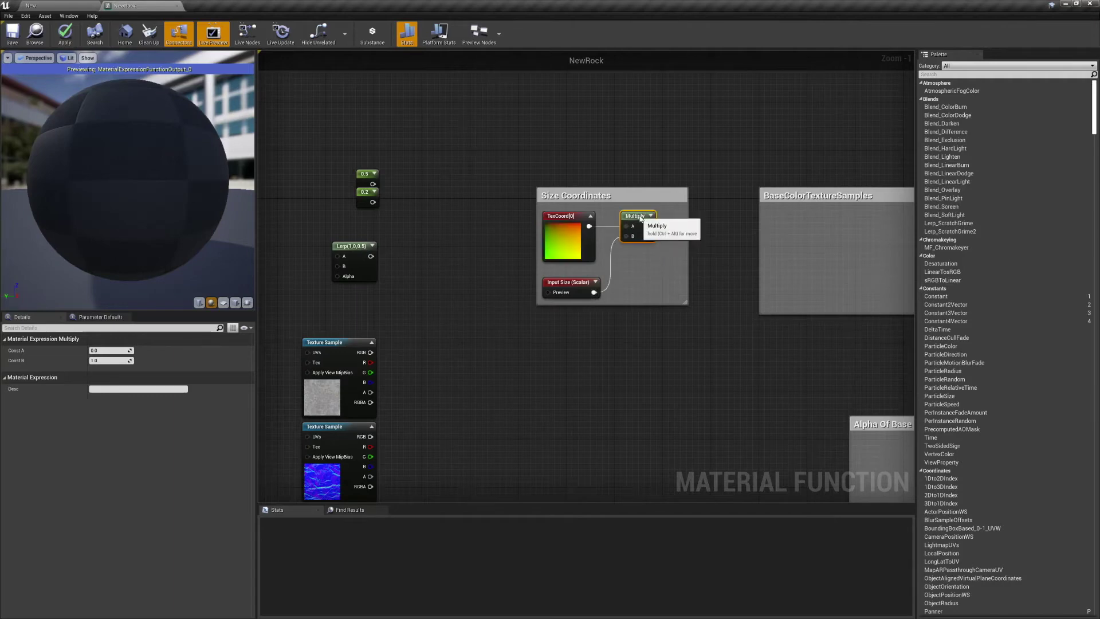
{"action": "left_click_drag", "start_coordinate": [576, 282], "coordinate": [575, 270]}
Step: Place the T_Rock_Slate_D texture sample in the BaseColorTextureSamples box and connect the Multiply output to its UVs
{"action": "scroll", "coordinate": [611, 338], "scroll_direction": "down", "scroll_amount": 2}
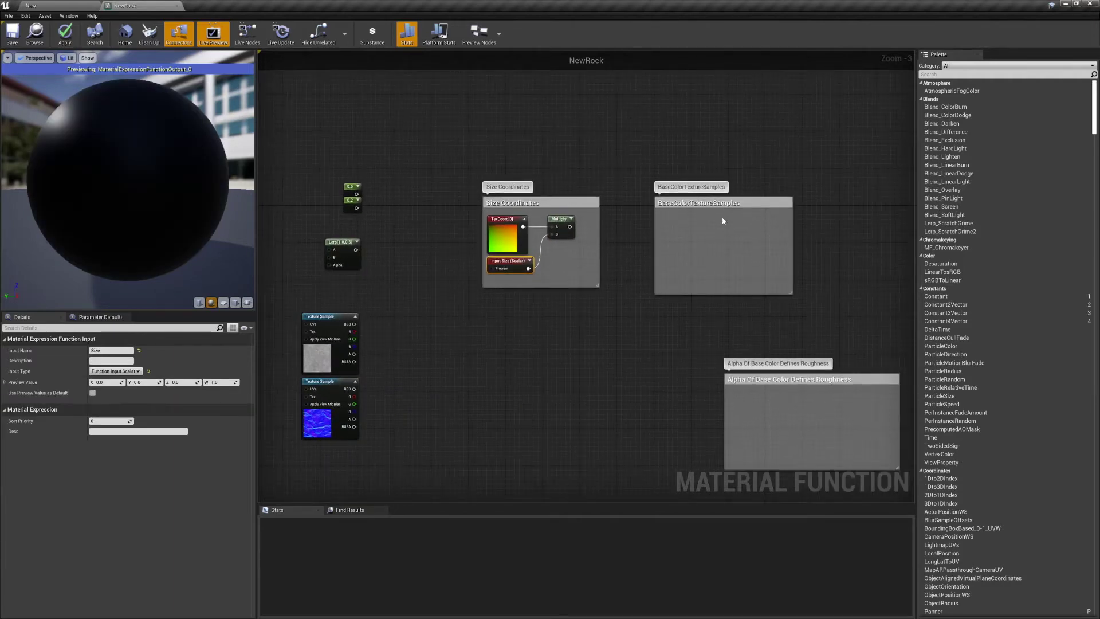
{"action": "left_click_drag", "start_coordinate": [349, 353], "coordinate": [705, 229]}
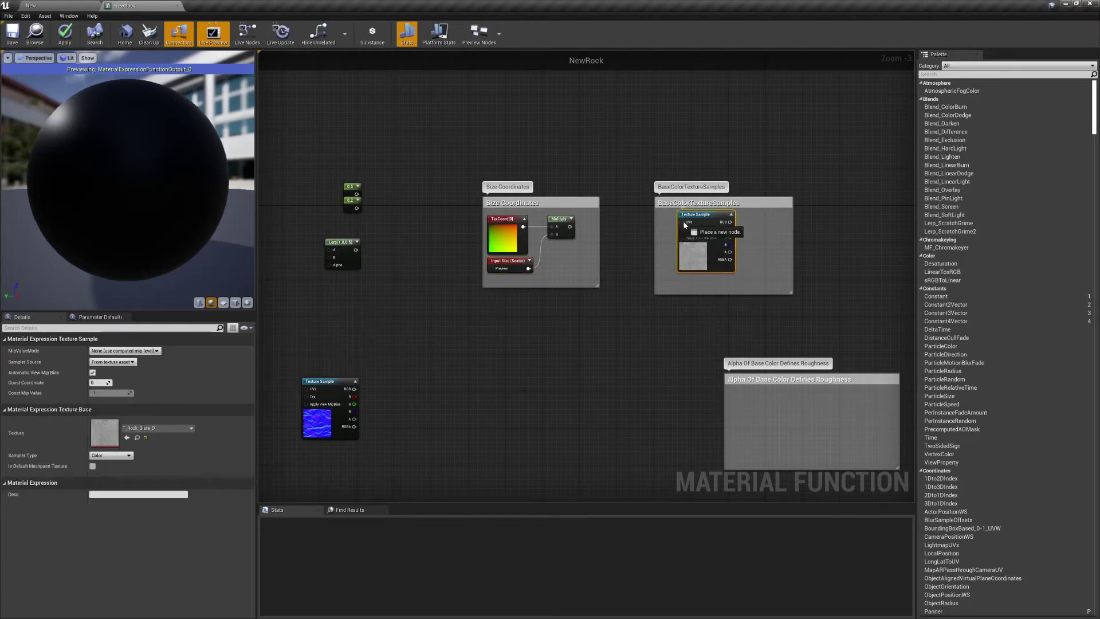
{"action": "left_click_drag", "start_coordinate": [566, 231], "coordinate": [568, 229]}
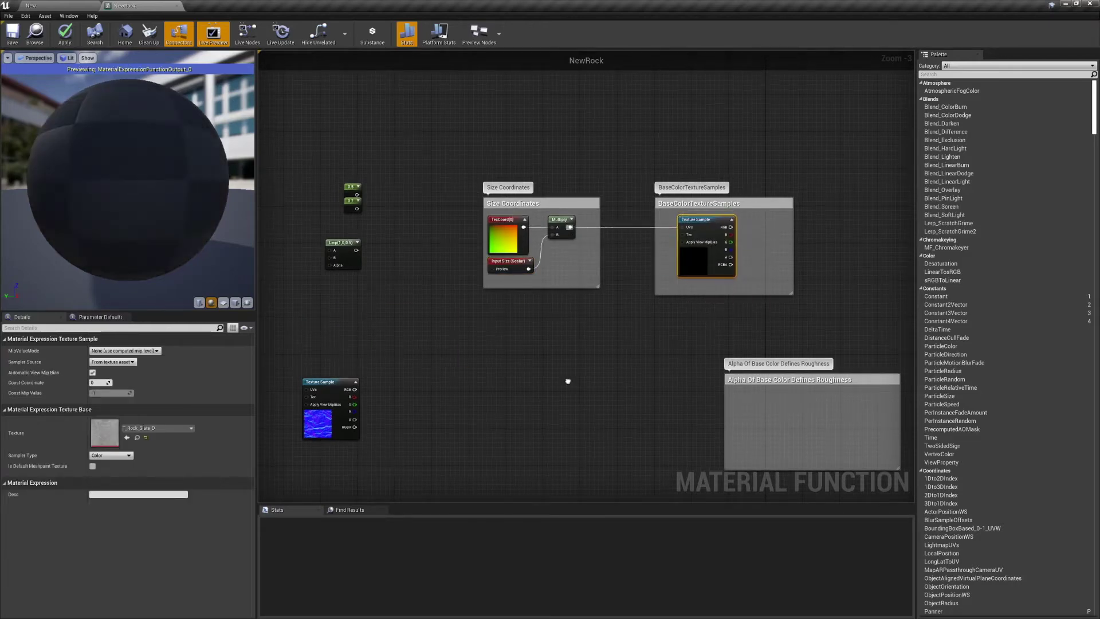
Step: Place the T_Rock_Slate_N texture sample in the NormalTextureSamples box and connect its UVs to the Multiply output
{"action": "right_click_drag", "start_coordinate": [554, 390], "coordinate": [573, 301]}
{"action": "left_click_drag", "start_coordinate": [346, 293], "coordinate": [684, 396]}
{"action": "right_click_drag", "start_coordinate": [696, 361], "coordinate": [569, 281]}
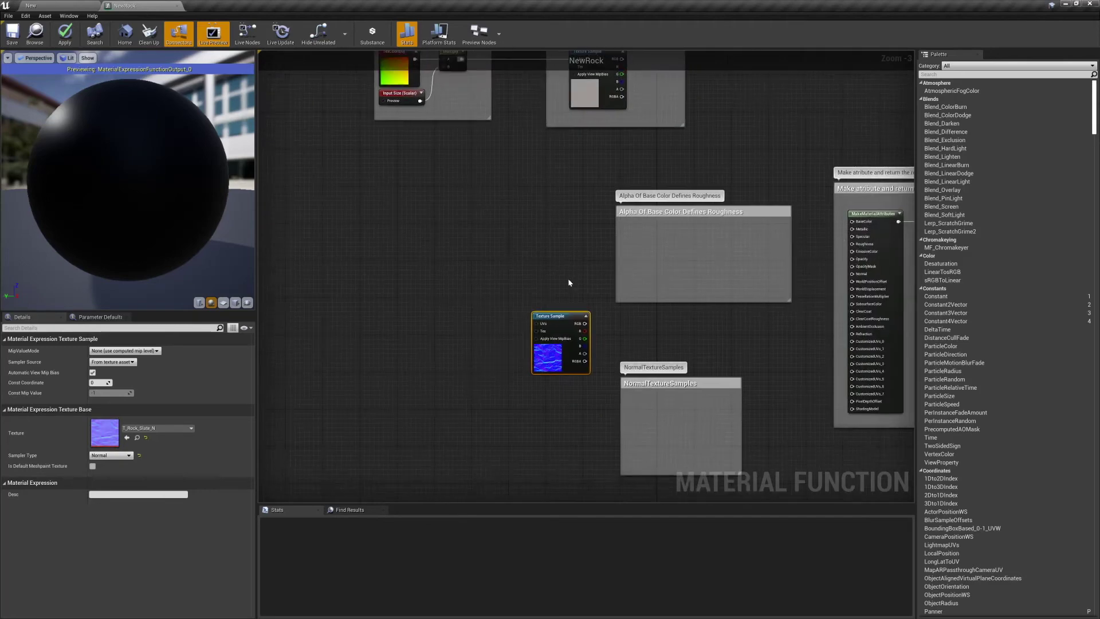
{"action": "left_click_drag", "start_coordinate": [565, 317], "coordinate": [668, 406]}
{"action": "right_click_drag", "start_coordinate": [627, 310], "coordinate": [569, 315]}
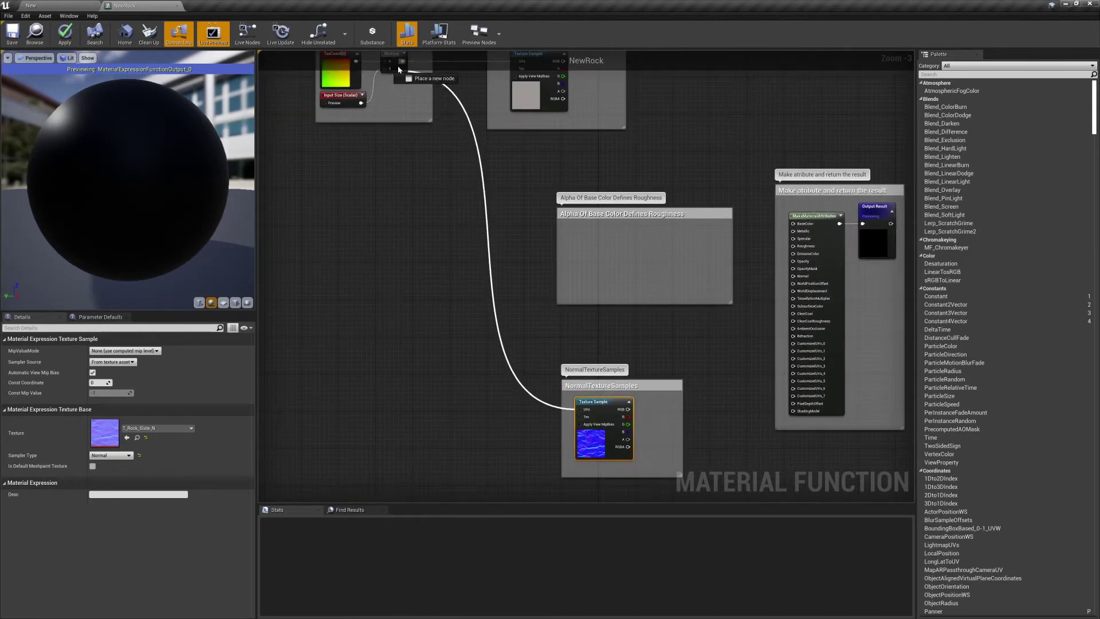
{"action": "left_click_drag", "start_coordinate": [398, 67], "coordinate": [403, 101]}
Step: Place the Lerp and two constants in the "Alpha Of Base Color Defines Roughness" box and connect the constants to A and B
{"action": "right_click_drag", "start_coordinate": [526, 185], "coordinate": [745, 291]}
{"action": "left_click_drag", "start_coordinate": [384, 126], "coordinate": [413, 193]}
{"action": "left_click_drag", "start_coordinate": [404, 182], "coordinate": [817, 379]}
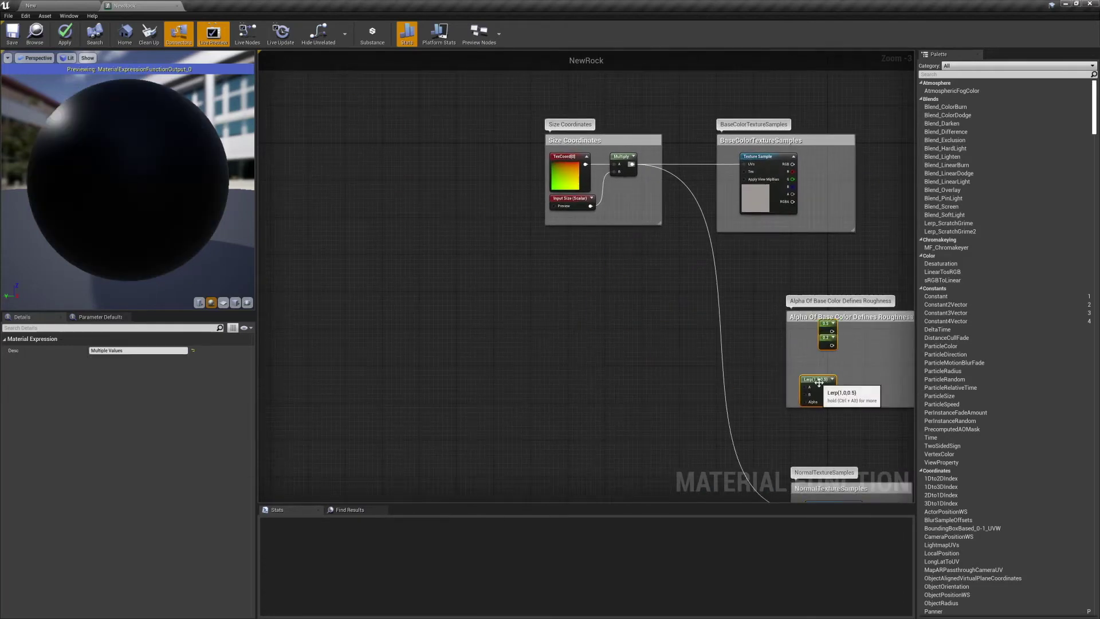
{"action": "right_click_drag", "start_coordinate": [815, 364], "coordinate": [613, 321]}
{"action": "left_click", "coordinate": [613, 321]}
{"action": "left_click_drag", "start_coordinate": [614, 341], "coordinate": [698, 318]}
{"action": "left_click_drag", "start_coordinate": [607, 287], "coordinate": [690, 322]}
{"action": "left_click_drag", "start_coordinate": [691, 329], "coordinate": [648, 331]}
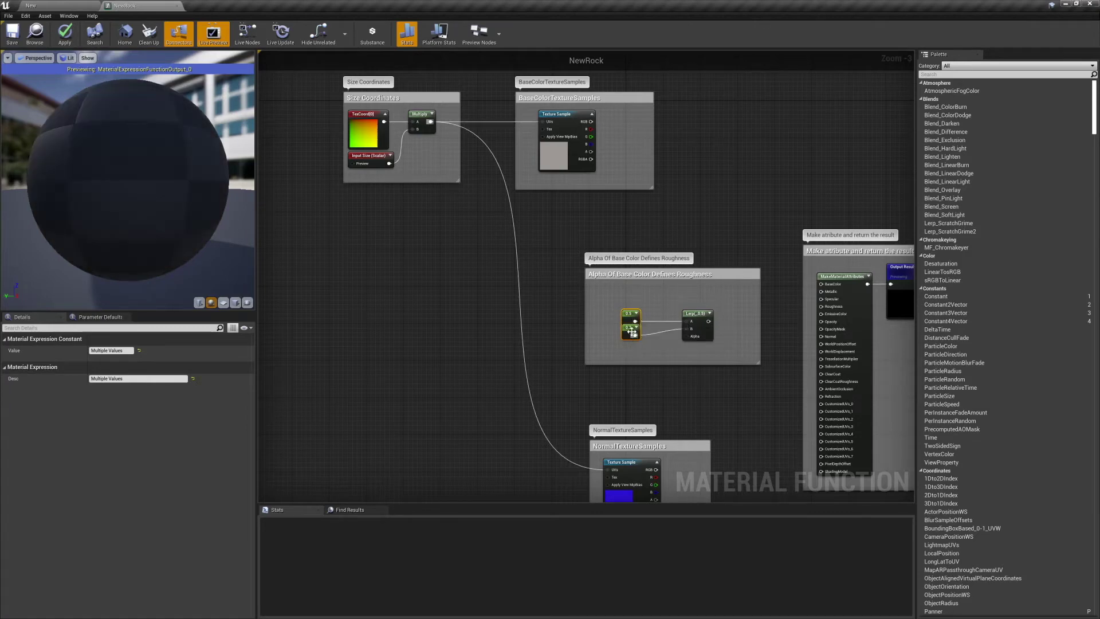
{"action": "left_click", "coordinate": [614, 313]}
{"action": "left_click_drag", "start_coordinate": [620, 301], "coordinate": [738, 309]}
{"action": "left_click", "coordinate": [586, 281]}
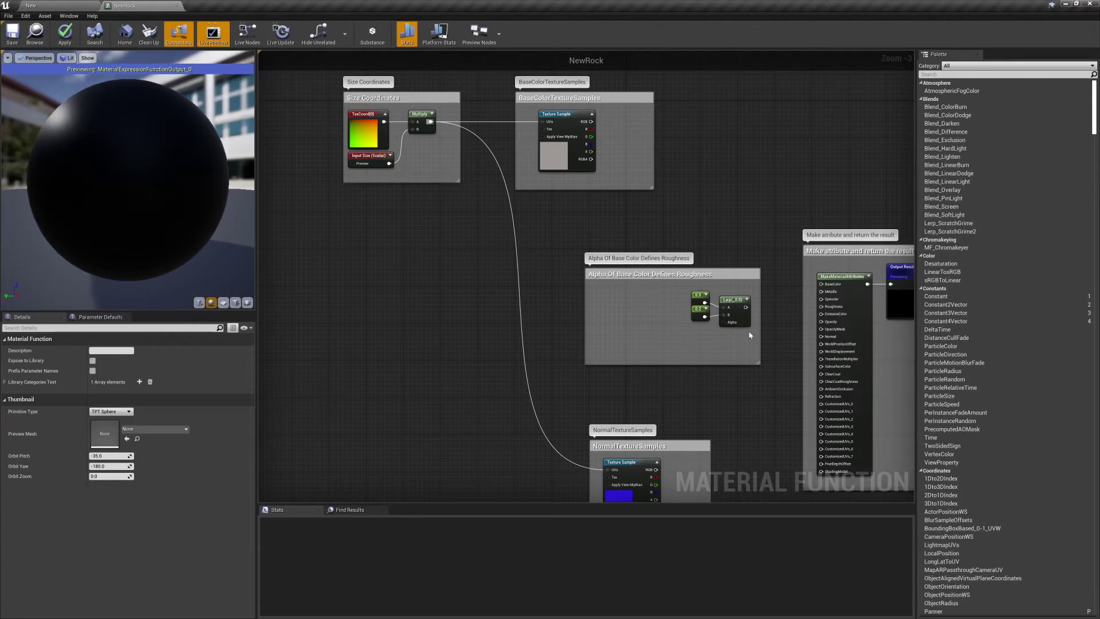
Step: Connect the base color sample's alpha to the Lerp's Alpha through a reroute node, and its RGB output to BaseColor
{"action": "left_click_drag", "start_coordinate": [591, 153], "coordinate": [725, 323]}
{"action": "double_click", "coordinate": [682, 307]}
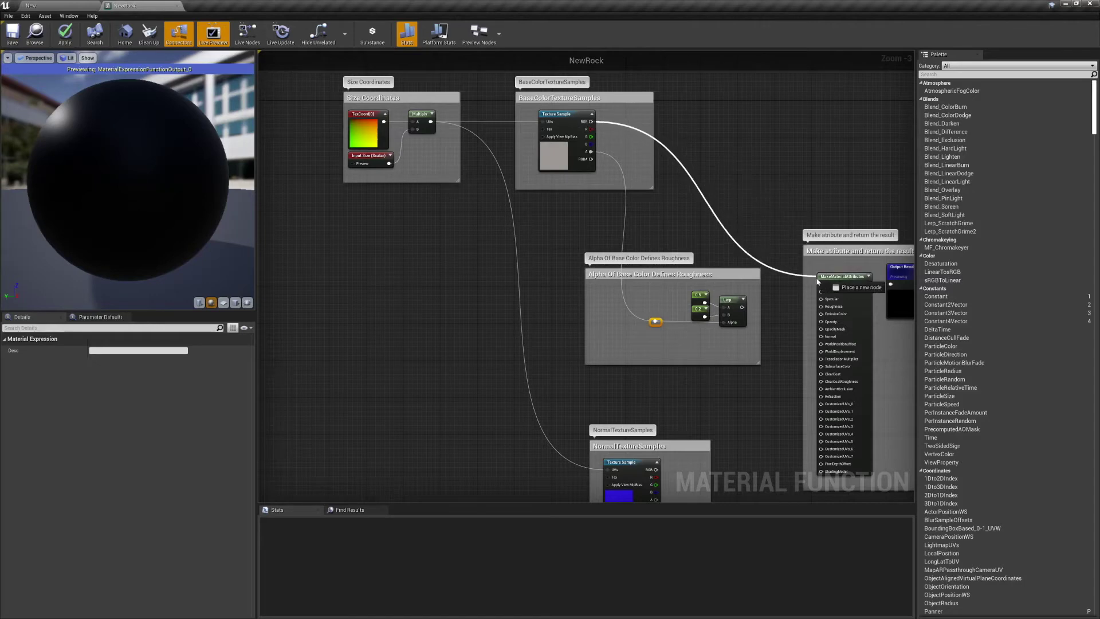
{"action": "left_click_drag", "start_coordinate": [823, 287], "coordinate": [822, 285]}
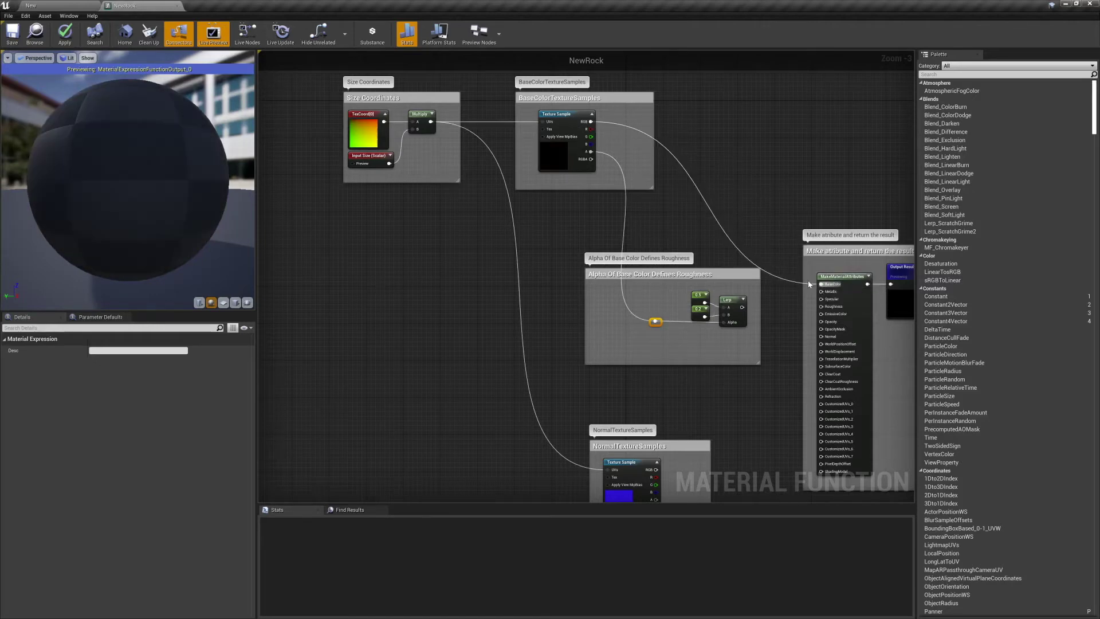
Step: Connect the Lerp output to Roughness and the normal sample's RGB output to Normal on MakeMaterialAttributes
{"action": "right_click_drag", "start_coordinate": [773, 286], "coordinate": [620, 229]}
{"action": "left_click_drag", "start_coordinate": [594, 249], "coordinate": [599, 254]}
{"action": "left_click_drag", "start_coordinate": [677, 267], "coordinate": [677, 249]}
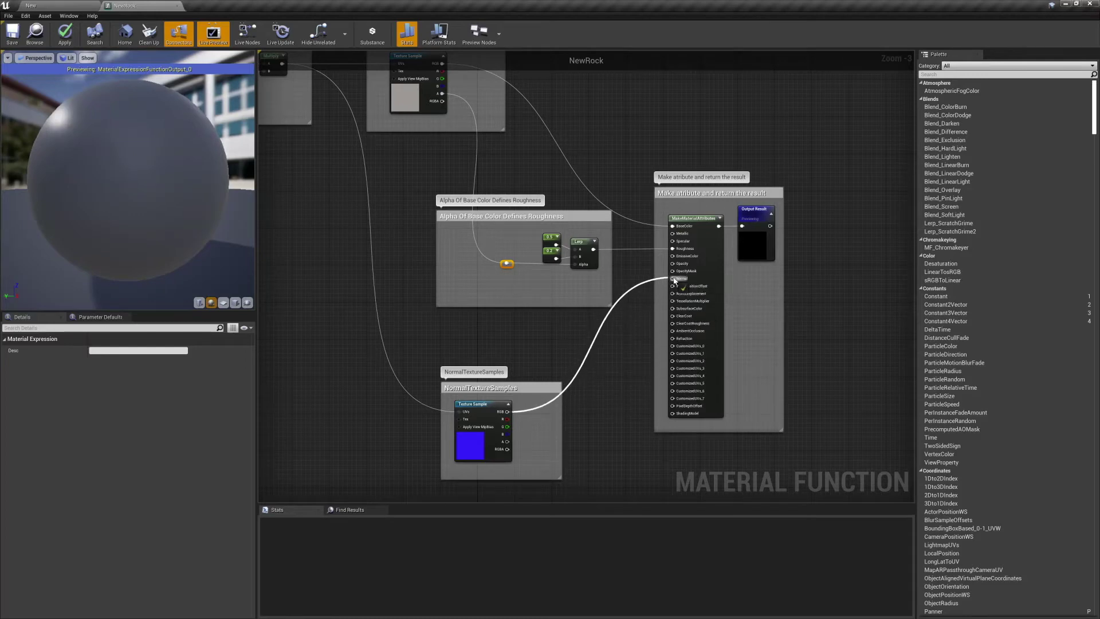
{"action": "left_click_drag", "start_coordinate": [674, 281], "coordinate": [674, 279]}
Step: Shift the normal texture sample within its comment box and narrow the roughness comment box around its nodes
{"action": "left_click_drag", "start_coordinate": [485, 402], "coordinate": [508, 403]}
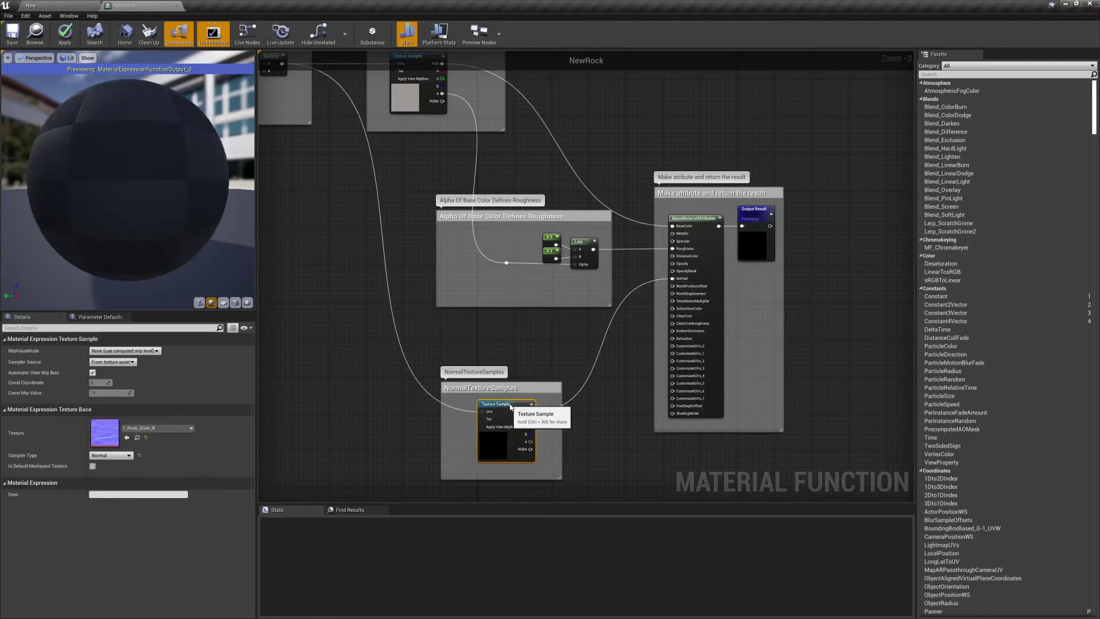
{"action": "right_click_drag", "start_coordinate": [452, 320], "coordinate": [503, 385]}
{"action": "left_click_drag", "start_coordinate": [488, 325], "coordinate": [529, 327]}
{"action": "left_click", "coordinate": [602, 386]}
Step: In NewSnow, connect MakeMaterialAttributes to Output Result and place the normal, base color and coordinate nodes in their comment boxes
{"action": "scroll", "coordinate": [602, 388], "scroll_direction": "down", "scroll_amount": 2}
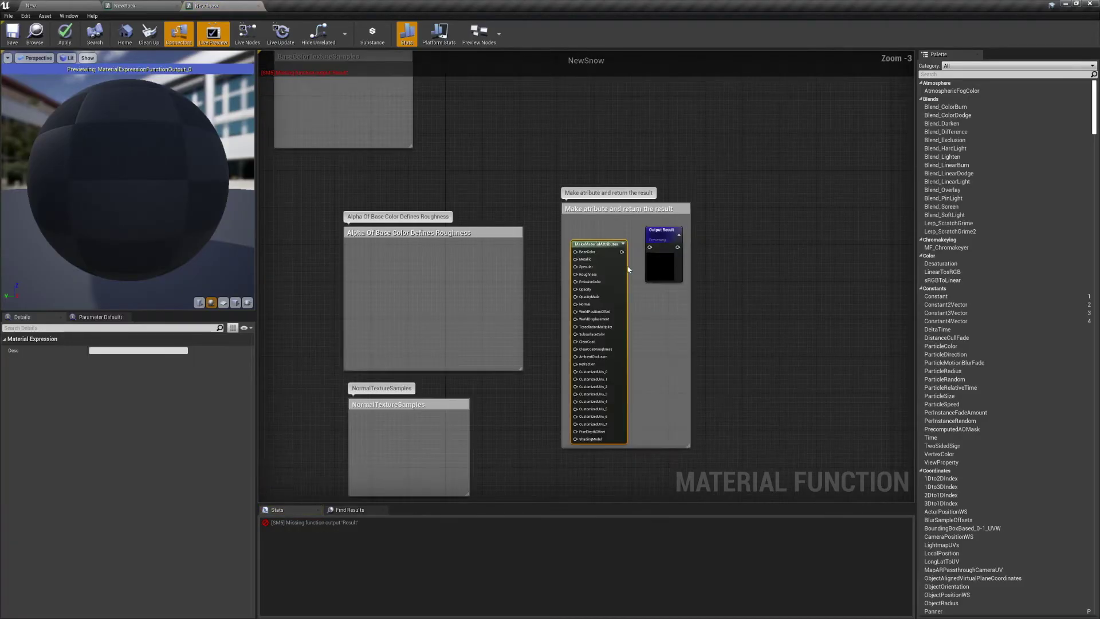
{"action": "left_click_drag", "start_coordinate": [622, 252], "coordinate": [650, 247]}
{"action": "right_click_drag", "start_coordinate": [434, 256], "coordinate": [705, 238]}
{"action": "scroll", "coordinate": [705, 238], "scroll_direction": "down", "scroll_amount": 1}
{"action": "left_click_drag", "start_coordinate": [335, 255], "coordinate": [693, 359]}
{"action": "left_click_drag", "start_coordinate": [335, 207], "coordinate": [652, 105]}
{"action": "left_click_drag", "start_coordinate": [339, 176], "coordinate": [491, 98]}
Step: Place NewSnow's Lerp and two constants in the roughness comment box, with the constants connected to the Lerp
{"action": "left_click_drag", "start_coordinate": [331, 98], "coordinate": [337, 125]}
{"action": "left_click_drag", "start_coordinate": [341, 121], "coordinate": [674, 273]}
{"action": "left_click_drag", "start_coordinate": [335, 136], "coordinate": [721, 269]}
{"action": "left_click_drag", "start_coordinate": [722, 275], "coordinate": [669, 265]}
{"action": "left_click_drag", "start_coordinate": [671, 263], "coordinate": [704, 263]}
Step: Wire NewSnow's coordinates to both samples, base color alpha to the Lerp, and the results to BaseColor, Roughness and Normal, narrowing the roughness box
{"action": "left_click_drag", "start_coordinate": [657, 134], "coordinate": [703, 265]}
{"action": "left_click_drag", "start_coordinate": [703, 263], "coordinate": [732, 263]}
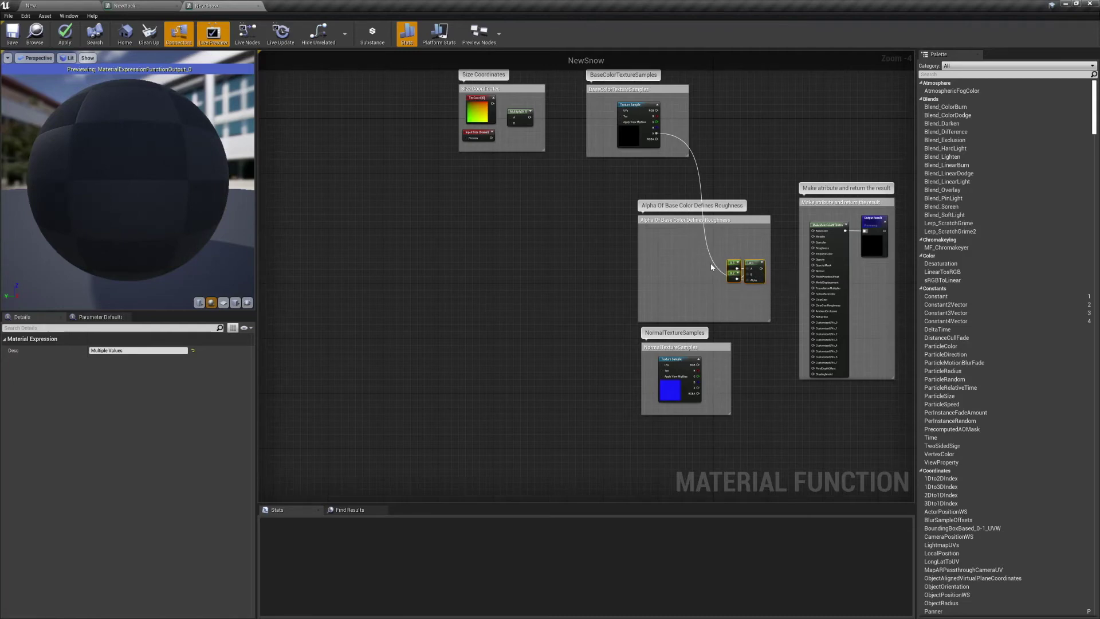
{"action": "left_click_drag", "start_coordinate": [638, 270], "coordinate": [681, 269]}
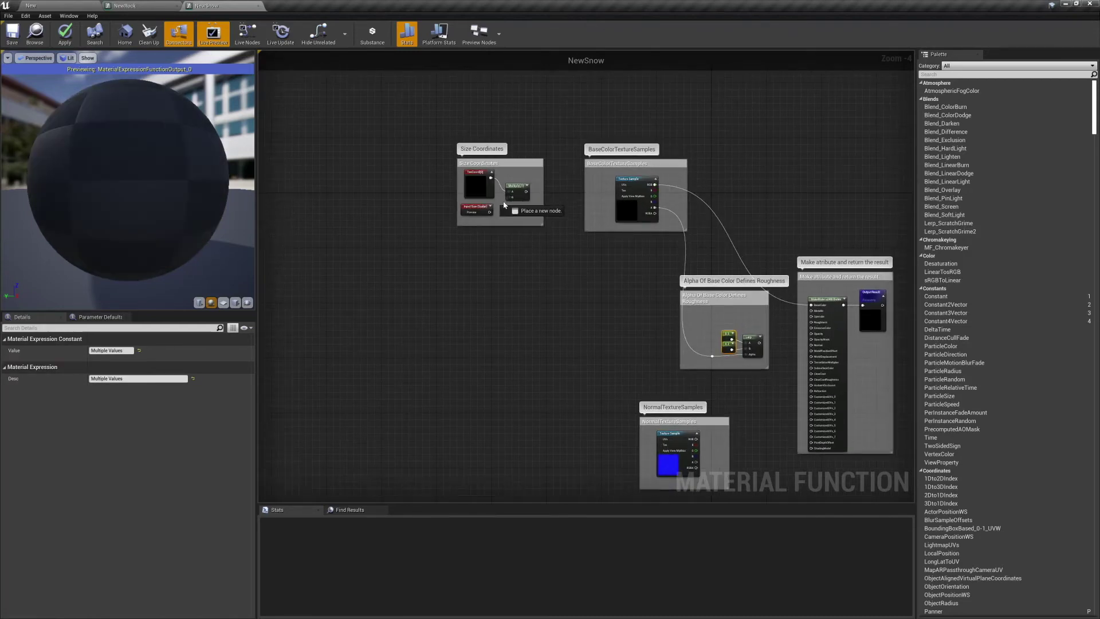
{"action": "left_click_drag", "start_coordinate": [504, 205], "coordinate": [811, 325]}
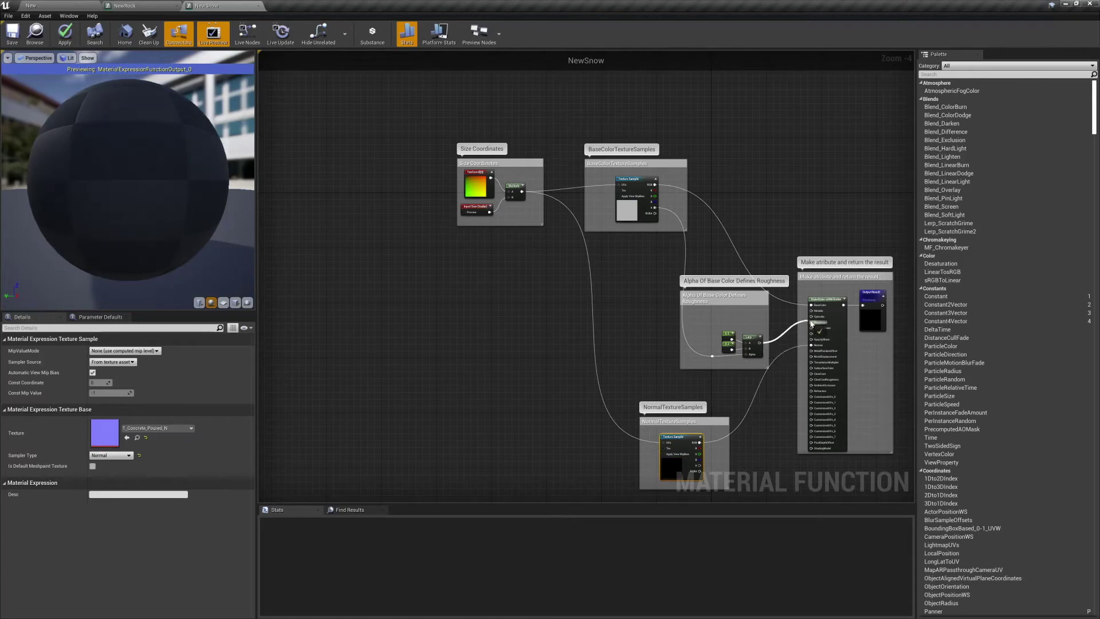
Step: Check the available input types of NewSnow's Size function input and review the finished node graph
{"action": "left_click", "coordinate": [637, 201]}
{"action": "left_click", "coordinate": [475, 208]}
{"action": "left_click", "coordinate": [115, 371]}
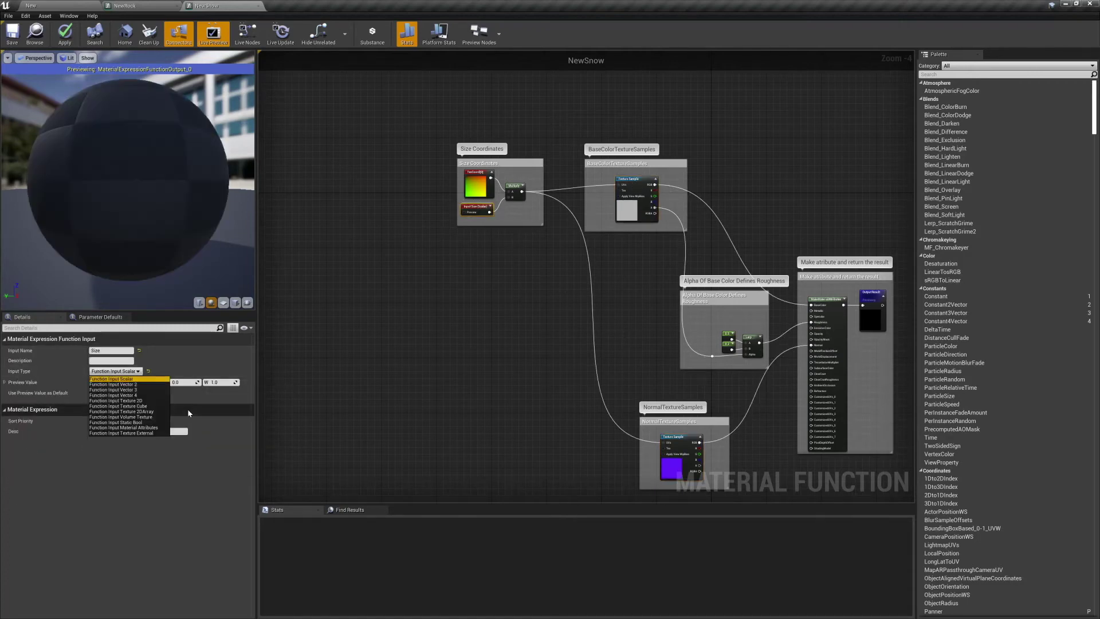
{"action": "left_click", "coordinate": [407, 299]}
{"action": "right_click_drag", "start_coordinate": [407, 299], "coordinate": [241, 269]}
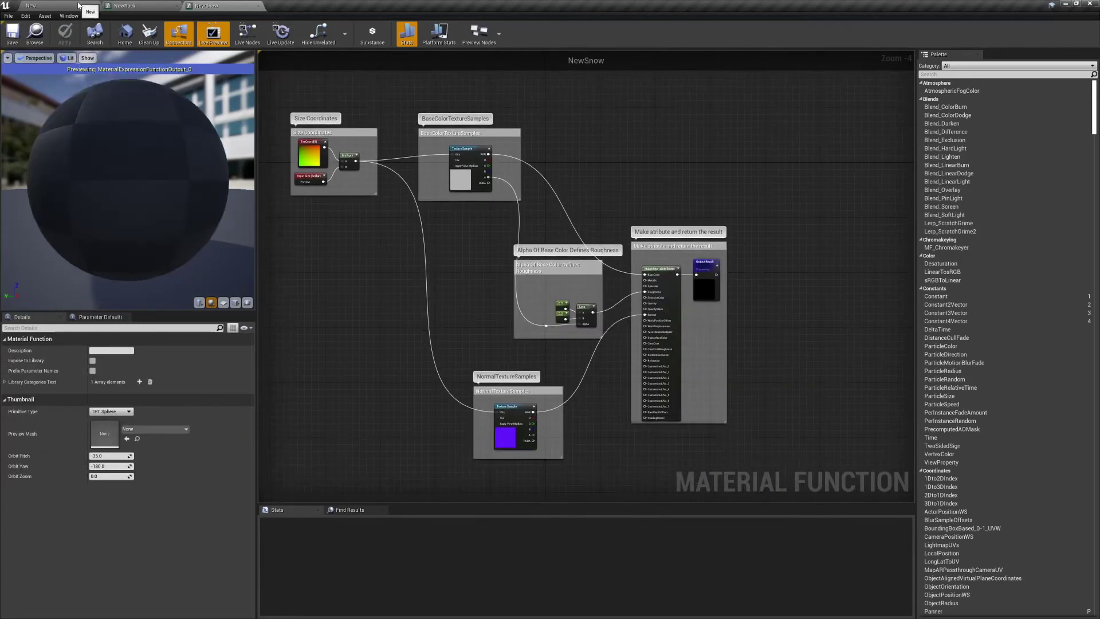
Step: Open the NewGround material, save it, and place its main material node in the Return result box and WorldAlignedBlend in the Blend settings box
{"action": "left_click", "coordinate": [78, 6]}
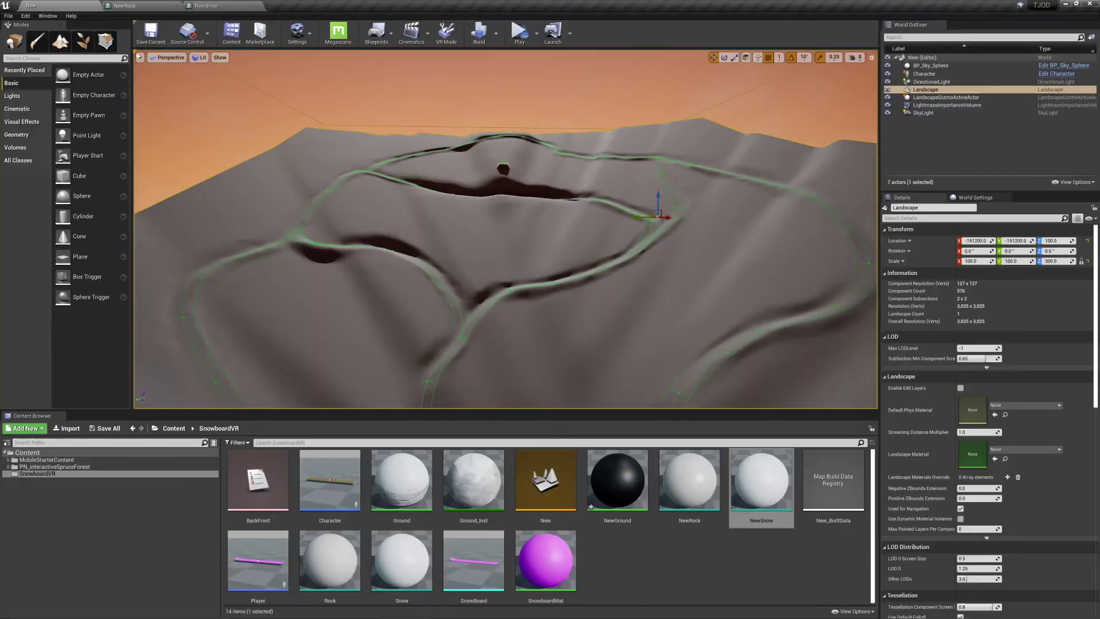
{"action": "double_click", "coordinate": [619, 487]}
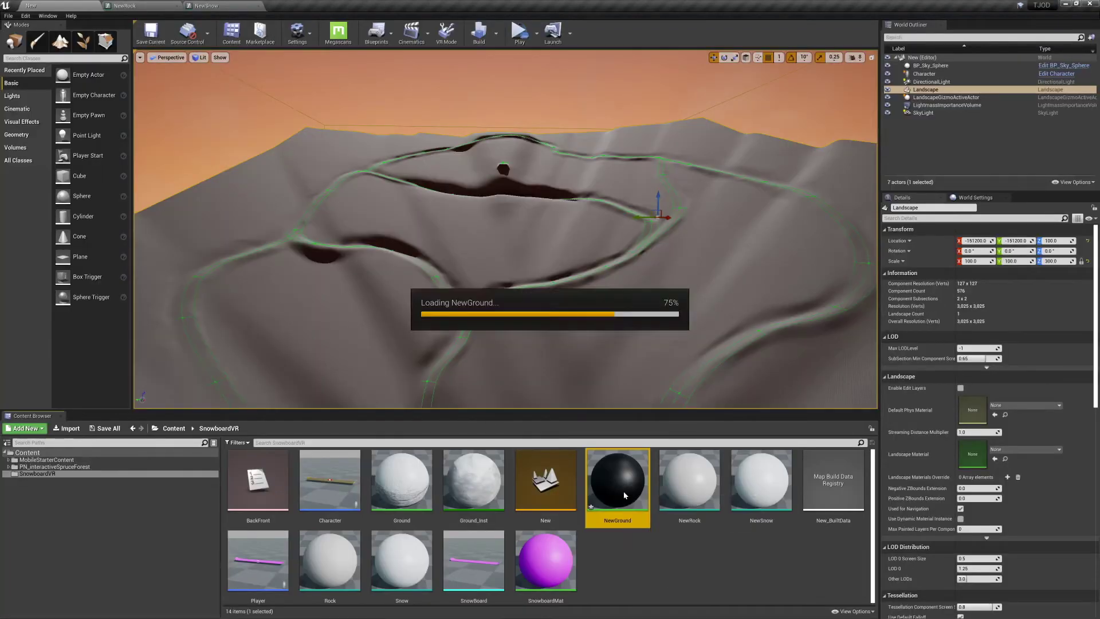
{"action": "left_click", "coordinate": [12, 34]}
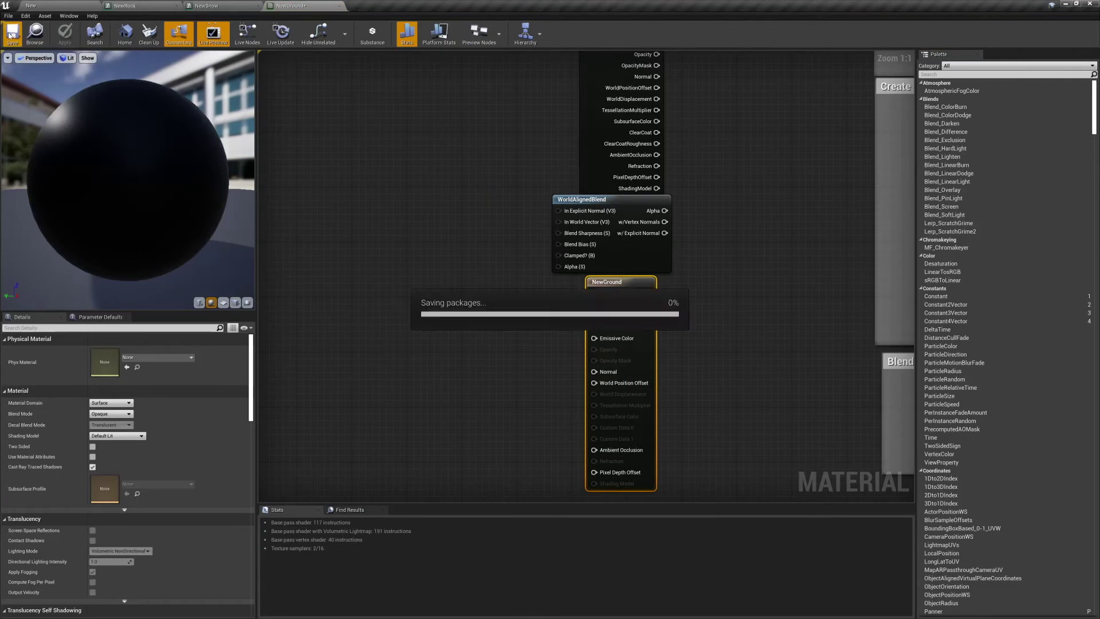
{"action": "scroll", "coordinate": [466, 187], "scroll_direction": "down", "scroll_amount": 5}
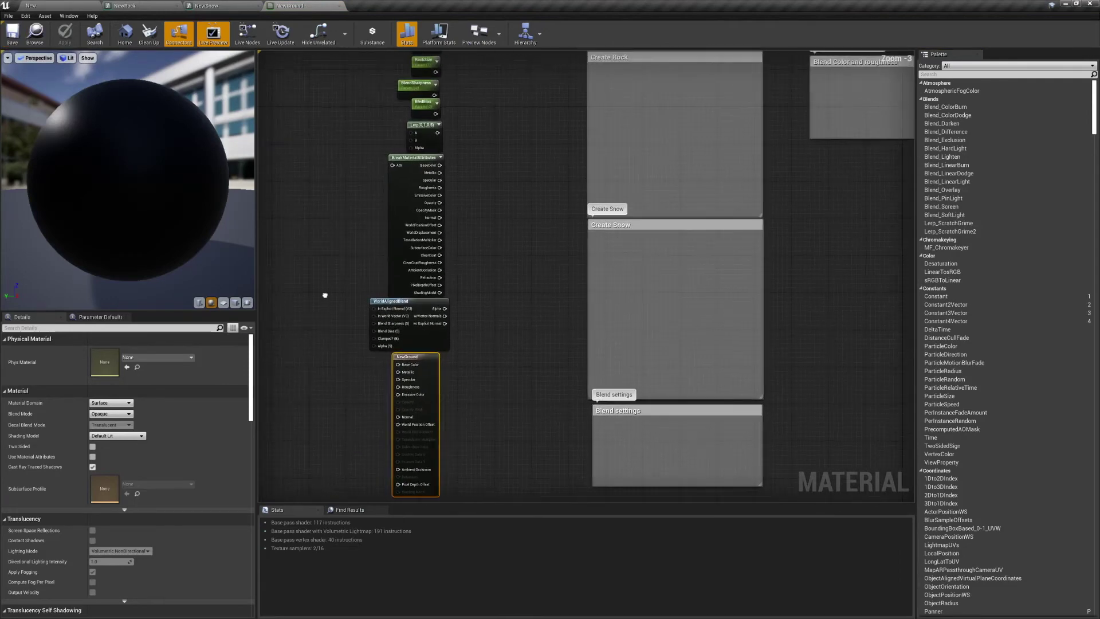
{"action": "right_click_drag", "start_coordinate": [469, 269], "coordinate": [467, 283]}
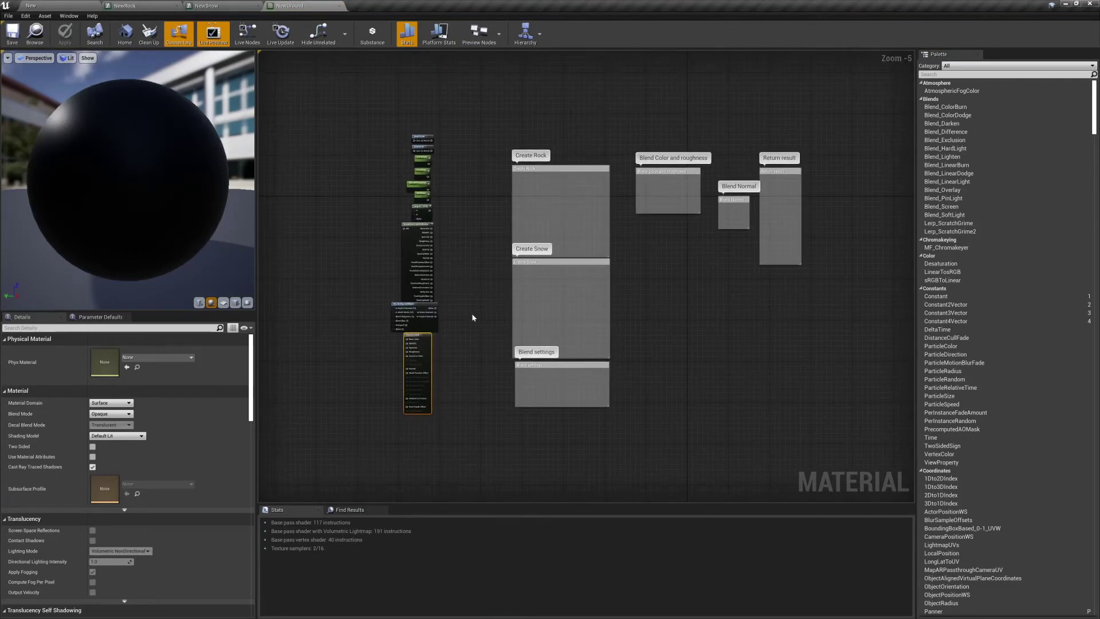
{"action": "left_click_drag", "start_coordinate": [426, 348], "coordinate": [791, 192]}
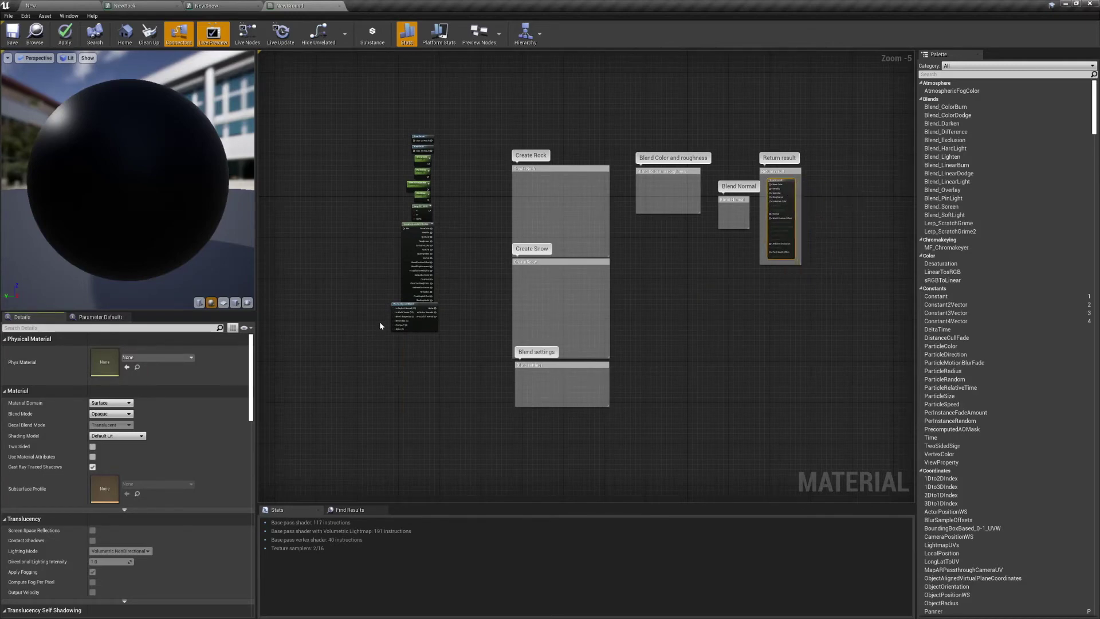
{"action": "left_click_drag", "start_coordinate": [426, 312], "coordinate": [581, 379]}
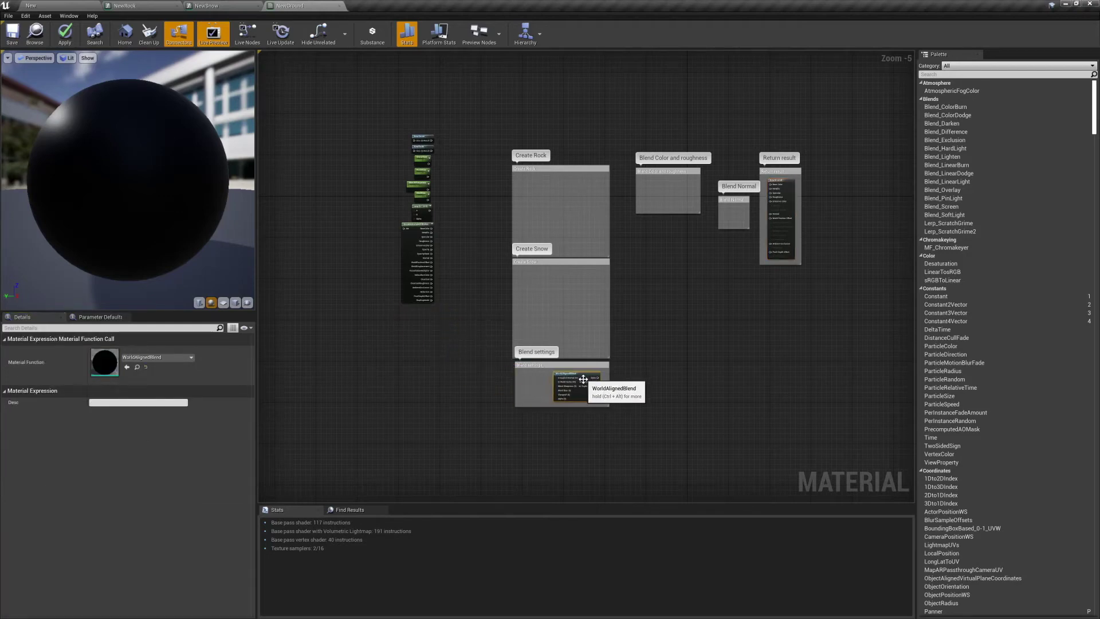
{"action": "scroll", "coordinate": [583, 379], "scroll_direction": "up", "scroll_amount": 5}
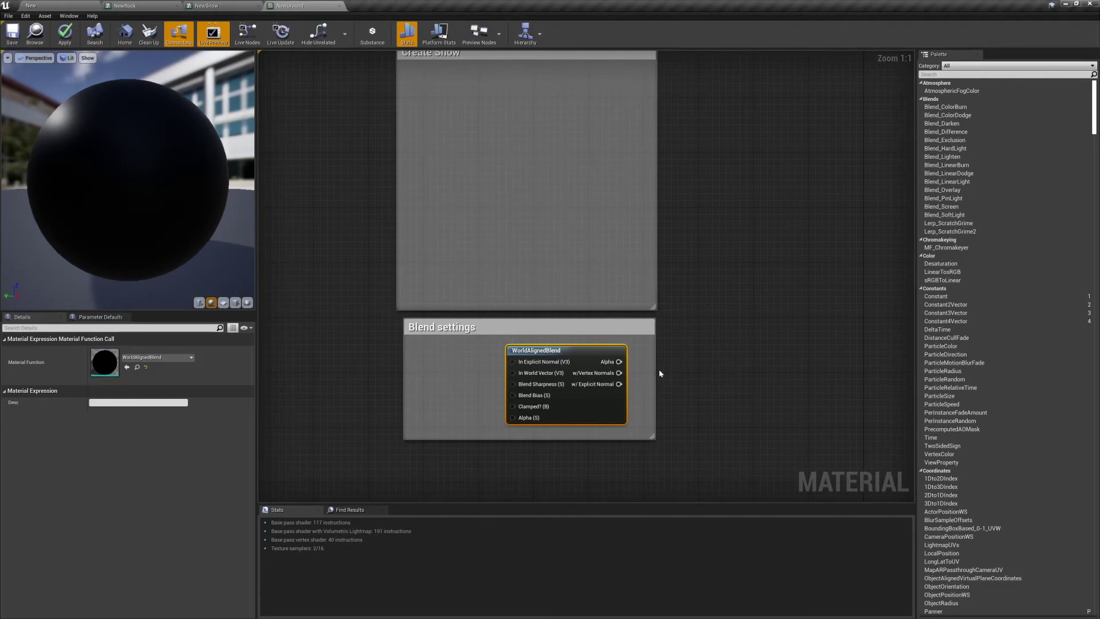
Step: Place BreakMaterialAttributes, NewRock and RockSize in the Create Rock box, with RockSize feeding NewRock and its result feeding BreakMaterialAttributes
{"action": "right_click_drag", "start_coordinate": [679, 345], "coordinate": [760, 426]}
{"action": "scroll", "coordinate": [758, 423], "scroll_direction": "down", "scroll_amount": 3}
{"action": "right_click_drag", "start_coordinate": [519, 332], "coordinate": [550, 437]}
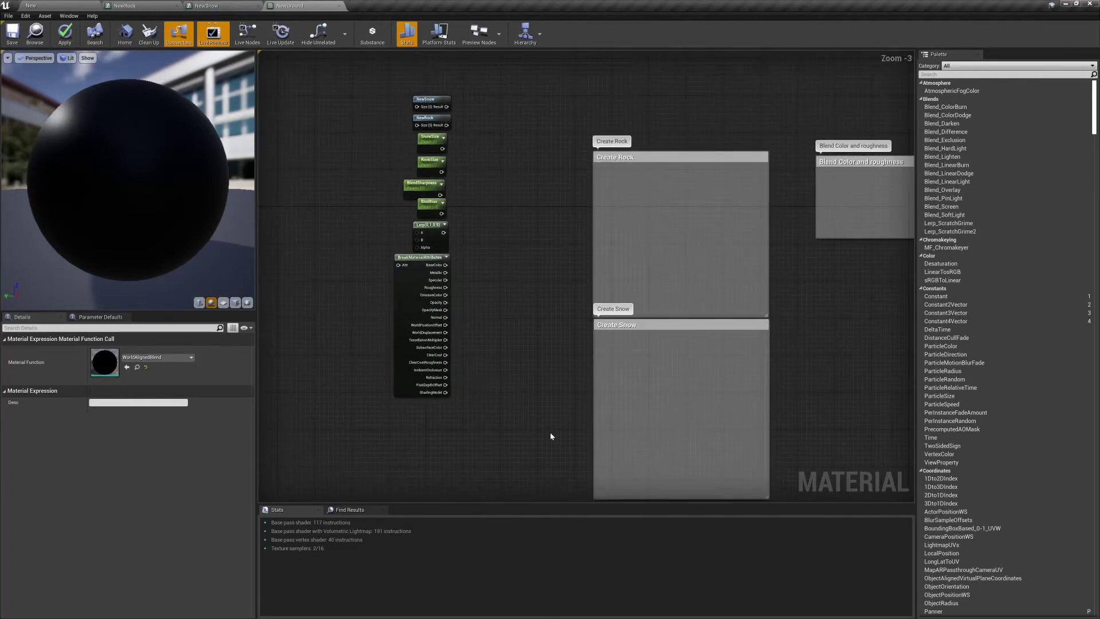
{"action": "right_click_drag", "start_coordinate": [413, 316], "coordinate": [408, 348]}
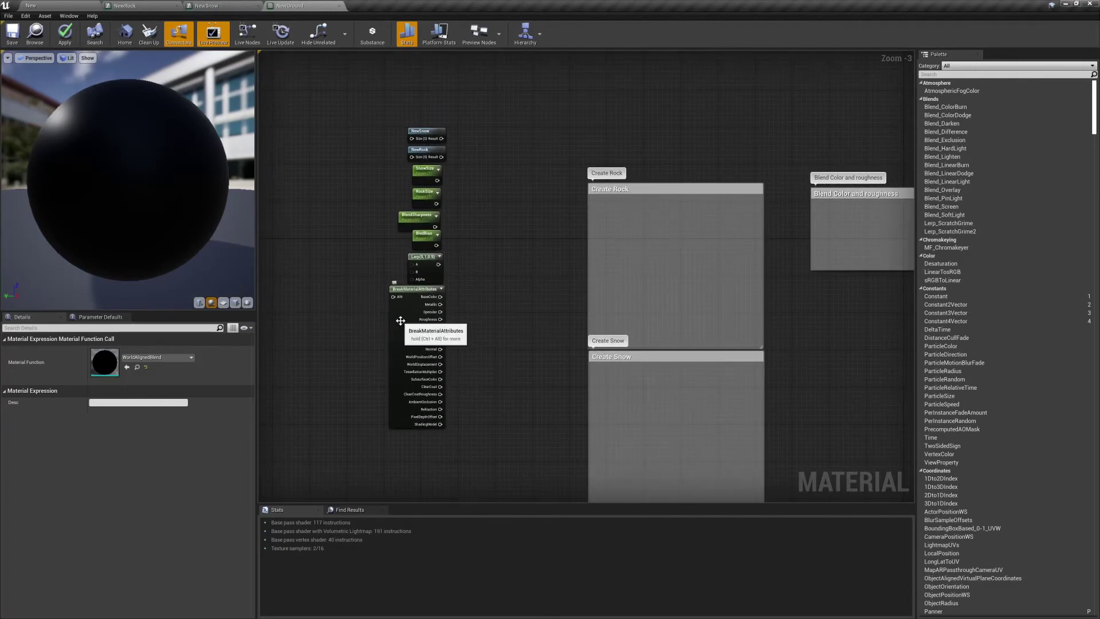
{"action": "left_click_drag", "start_coordinate": [400, 321], "coordinate": [698, 234]}
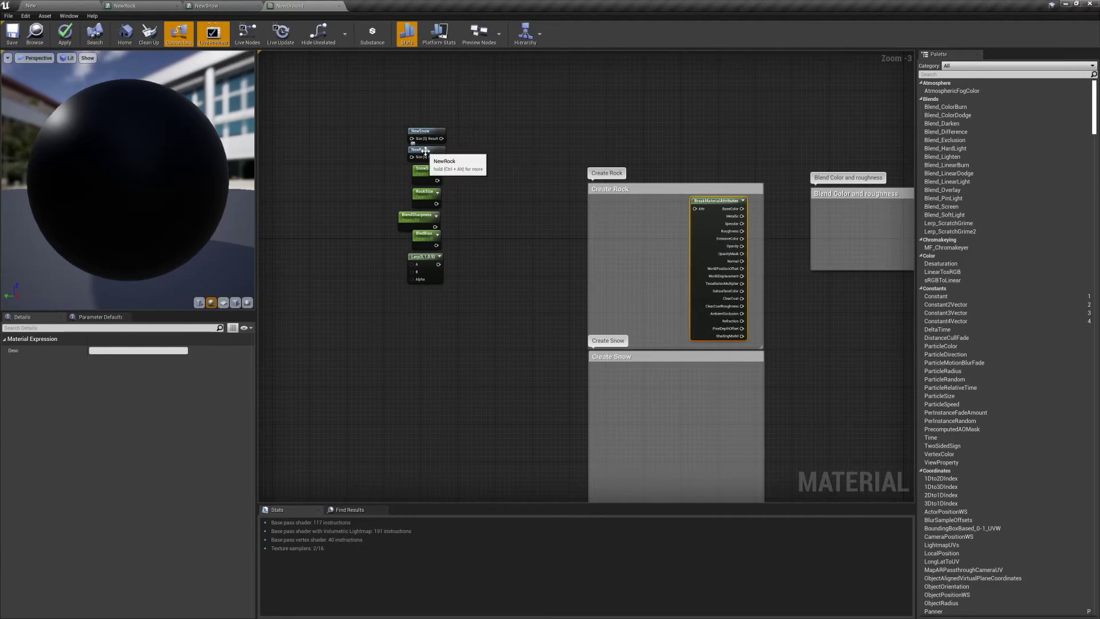
{"action": "left_click_drag", "start_coordinate": [426, 150], "coordinate": [645, 209]}
{"action": "left_click_drag", "start_coordinate": [423, 192], "coordinate": [716, 208]}
{"action": "left_click_drag", "start_coordinate": [600, 229], "coordinate": [647, 216]}
{"action": "left_click_drag", "start_coordinate": [650, 212], "coordinate": [651, 208]}
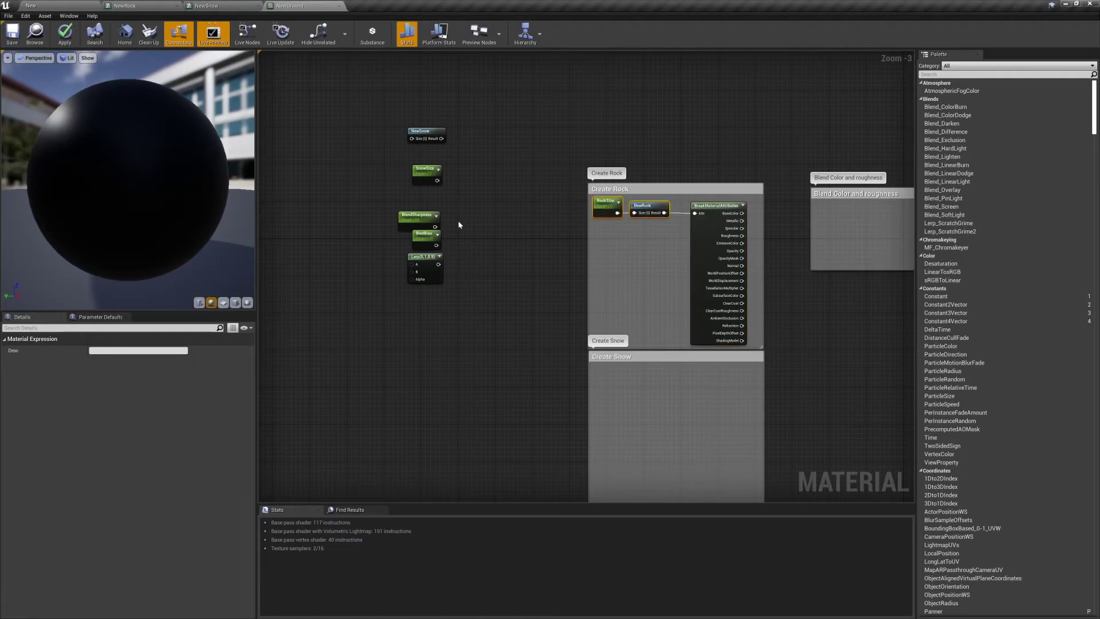
Step: Place SnowSize, NewSnow and a copy of BreakMaterialAttributes in the Create Snow box and connect them in sequence
{"action": "right_click_drag", "start_coordinate": [459, 256], "coordinate": [406, 239]}
{"action": "left_click_drag", "start_coordinate": [373, 170], "coordinate": [549, 366]}
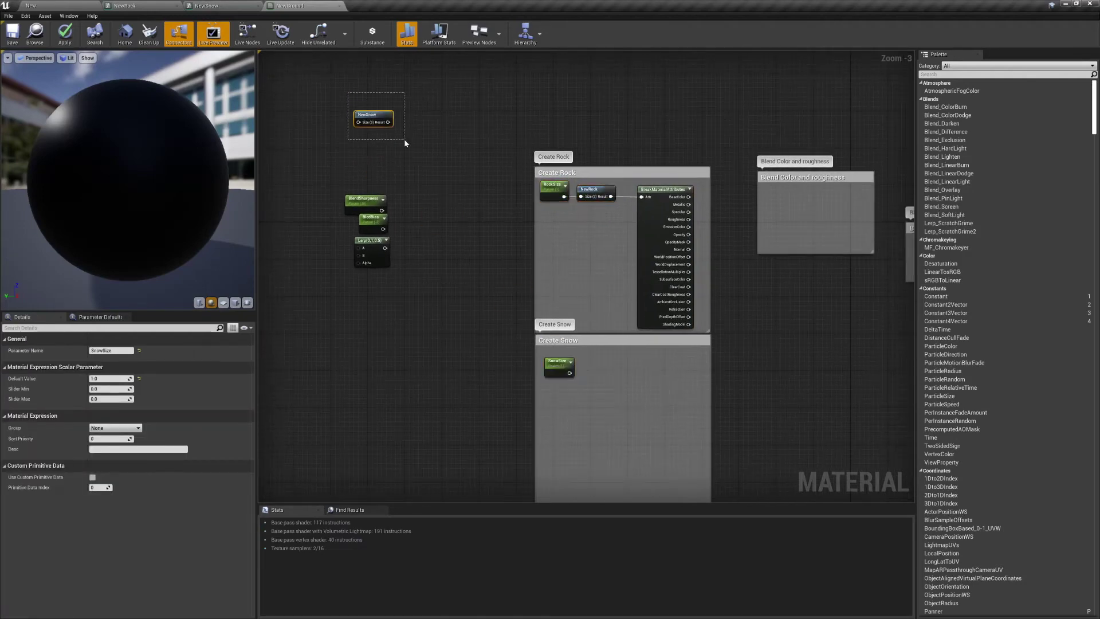
{"action": "left_click_drag", "start_coordinate": [404, 140], "coordinate": [405, 141]}
{"action": "left_click_drag", "start_coordinate": [381, 115], "coordinate": [591, 373]}
{"action": "left_click", "coordinate": [646, 240]}
{"action": "key", "text": "ctrl+c"}
{"action": "key", "text": "ctrl+v"}
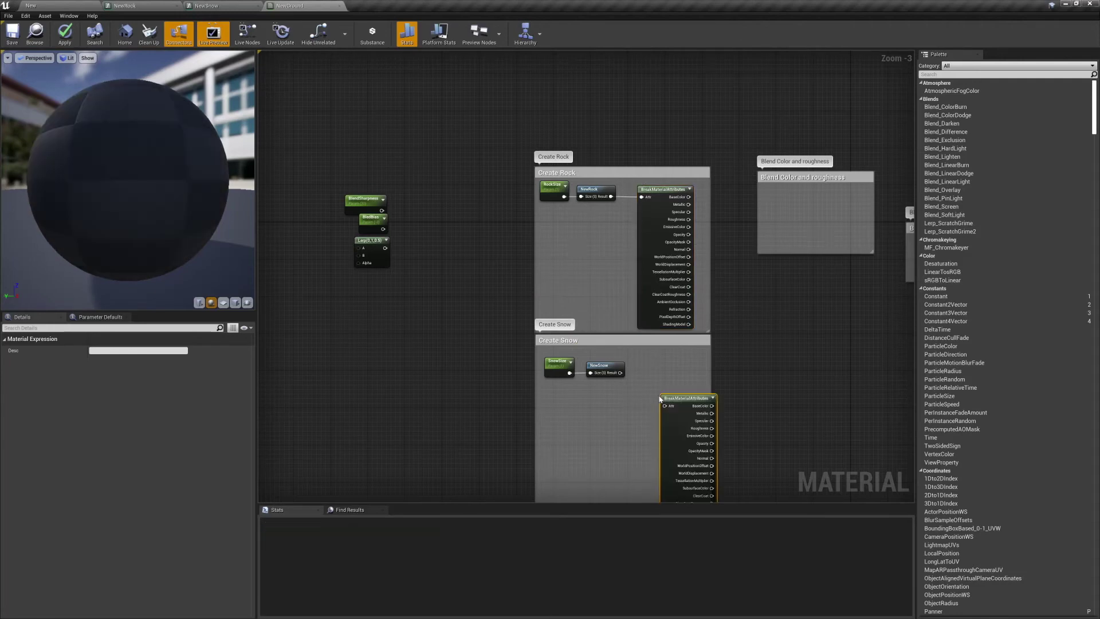
{"action": "left_click_drag", "start_coordinate": [671, 398], "coordinate": [663, 368]}
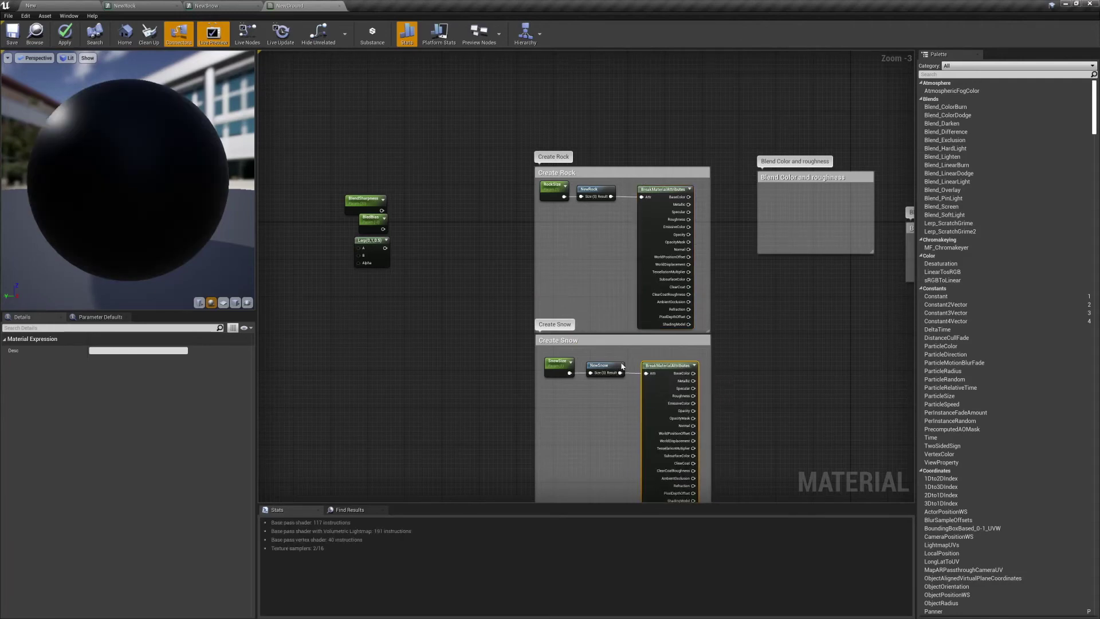
Step: Place the blend sharpness and blend bias parameters in the Blend settings box and connect them to the matching WorldAlignedBlend inputs
{"action": "right_click_drag", "start_coordinate": [623, 367], "coordinate": [594, 285]}
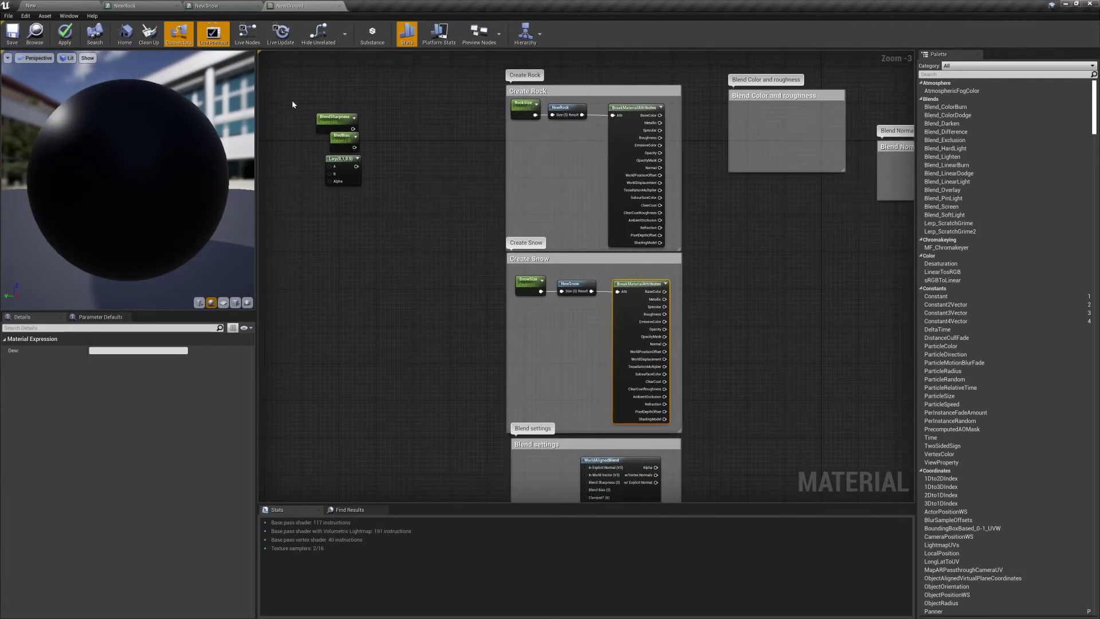
{"action": "left_click_drag", "start_coordinate": [296, 103], "coordinate": [447, 371]}
{"action": "right_click_drag", "start_coordinate": [470, 310], "coordinate": [408, 167]}
{"action": "left_click_drag", "start_coordinate": [385, 237], "coordinate": [494, 347]}
{"action": "scroll", "coordinate": [520, 351], "scroll_direction": "up", "scroll_amount": 2}
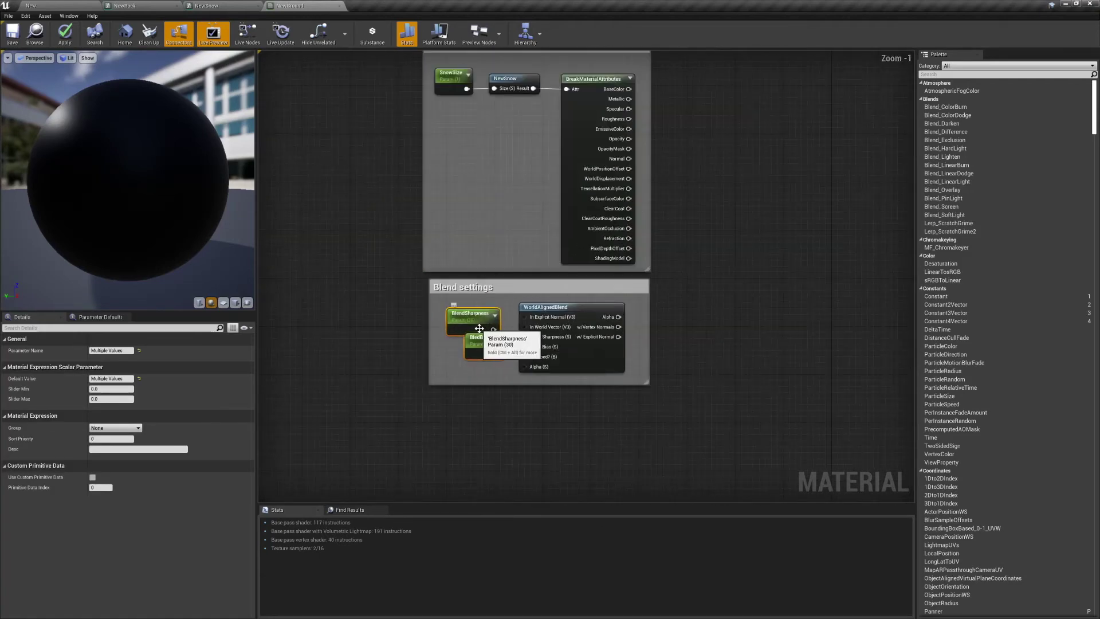
{"action": "left_click", "coordinate": [484, 348]}
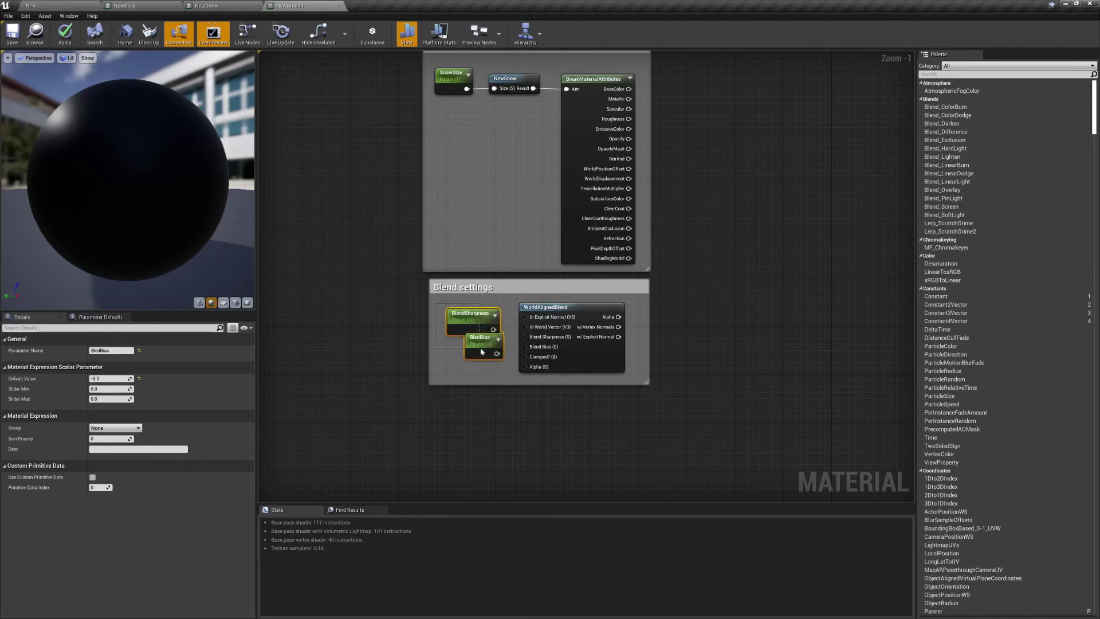
{"action": "left_click_drag", "start_coordinate": [481, 348], "coordinate": [481, 347]}
{"action": "mouse_move", "coordinate": [483, 346]}
{"action": "left_mouse_down"}
{"action": "mouse_move", "coordinate": [490, 357]}
{"action": "mouse_move", "coordinate": [521, 360]}
{"action": "mouse_move", "coordinate": [526, 347]}
{"action": "mouse_move", "coordinate": [497, 343]}
{"action": "mouse_move", "coordinate": [484, 323]}
{"action": "left_mouse_up"}
{"action": "left_click", "coordinate": [502, 301]}
Step: Place two Lerp nodes in the Blend Color and roughness box and a third copy in the Blend Normal box
{"action": "right_click_drag", "start_coordinate": [503, 301], "coordinate": [525, 408]}
{"action": "scroll", "coordinate": [562, 424], "scroll_direction": "down", "scroll_amount": 2}
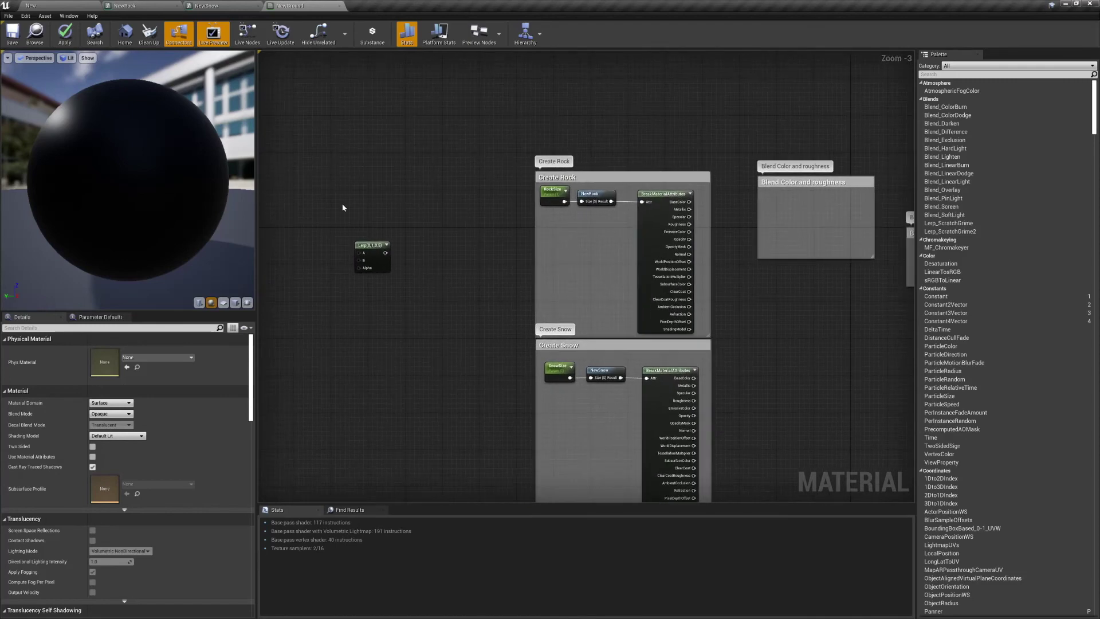
{"action": "left_click_drag", "start_coordinate": [338, 245], "coordinate": [766, 311]}
{"action": "right_click_drag", "start_coordinate": [819, 320], "coordinate": [585, 289]}
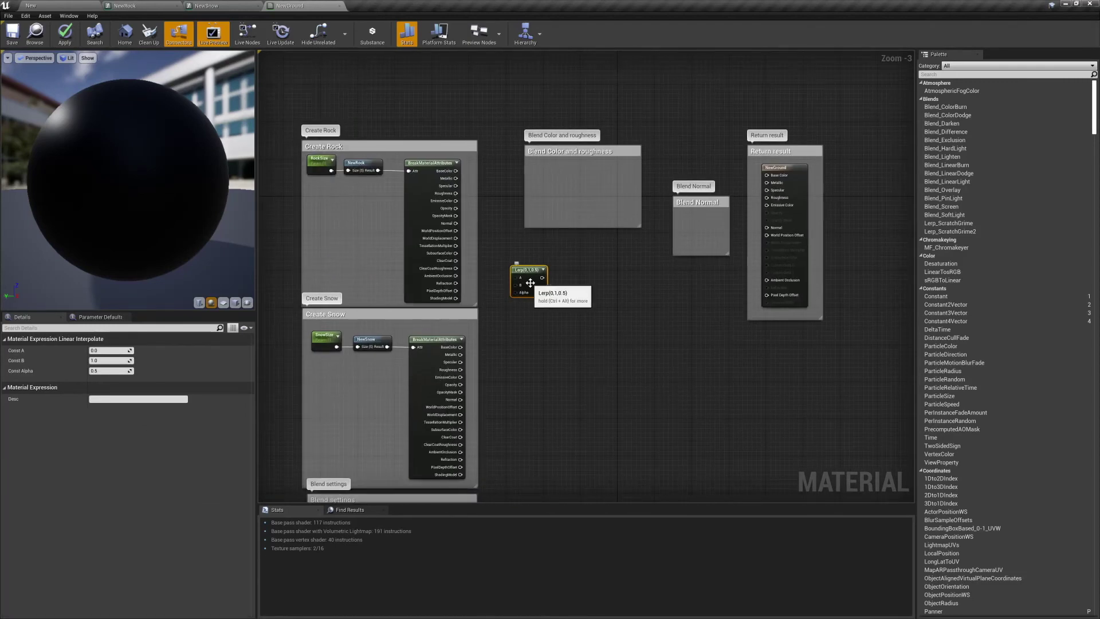
{"action": "left_click_drag", "start_coordinate": [530, 282], "coordinate": [554, 182]}
{"action": "key", "text": "ctrl+v"}
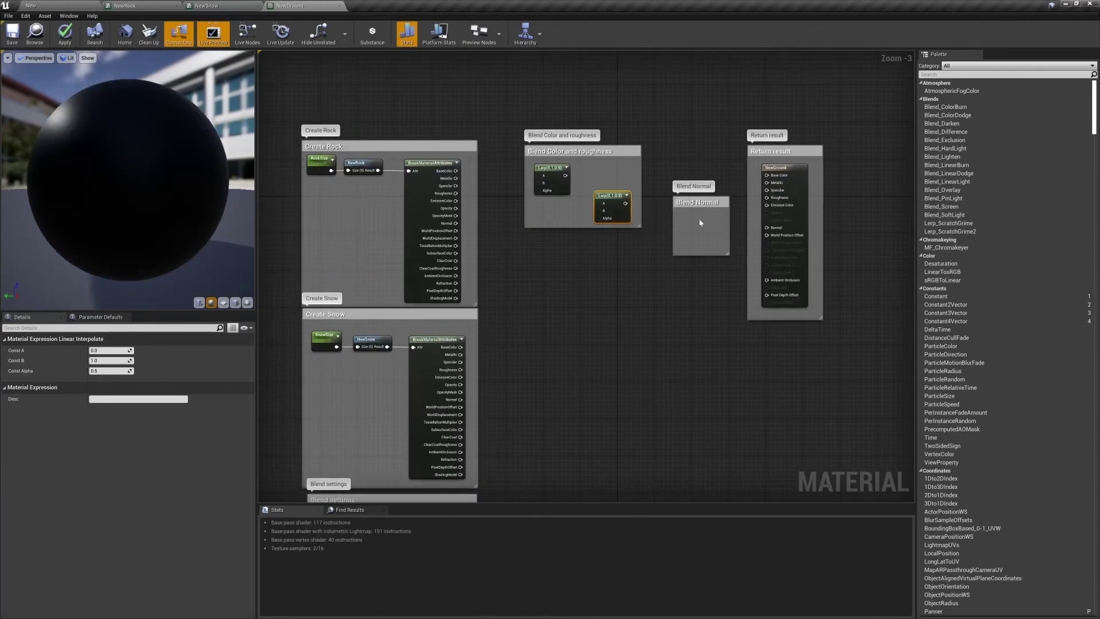
{"action": "key", "text": "ctrl+v"}
Step: Connect the rock attributes' BaseColor, Roughness and Normal to input A of the three Lerps and the snow attributes' counterparts to input B
{"action": "left_click_drag", "start_coordinate": [455, 171], "coordinate": [539, 175]}
{"action": "left_click_drag", "start_coordinate": [460, 347], "coordinate": [539, 183]}
{"action": "left_click_drag", "start_coordinate": [455, 193], "coordinate": [463, 371]}
{"action": "left_click_drag", "start_coordinate": [455, 224], "coordinate": [687, 231]}
{"action": "left_click_drag", "start_coordinate": [687, 239], "coordinate": [461, 400]}
Step: Connect WorldAlignedBlend's Alpha to the color and roughness Lerps through a reroute node, and its w/ Explicit Normal output to the normal Lerp's Alpha
{"action": "right_click_drag", "start_coordinate": [573, 500], "coordinate": [530, 375]}
{"action": "left_click_drag", "start_coordinate": [407, 399], "coordinate": [494, 66]}
{"action": "double_click", "coordinate": [449, 105]}
{"action": "left_click_drag", "start_coordinate": [451, 109], "coordinate": [555, 95]}
{"action": "right_click_drag", "start_coordinate": [547, 112], "coordinate": [542, 166]}
{"action": "left_click_drag", "start_coordinate": [499, 100], "coordinate": [513, 94]}
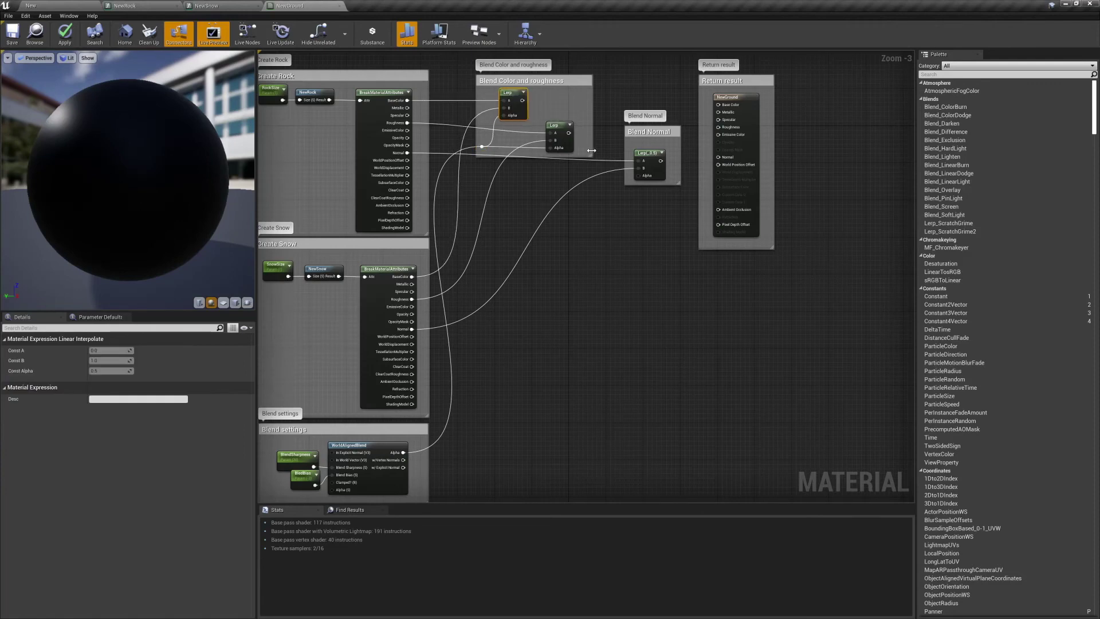
{"action": "left_click_drag", "start_coordinate": [562, 131], "coordinate": [560, 127]}
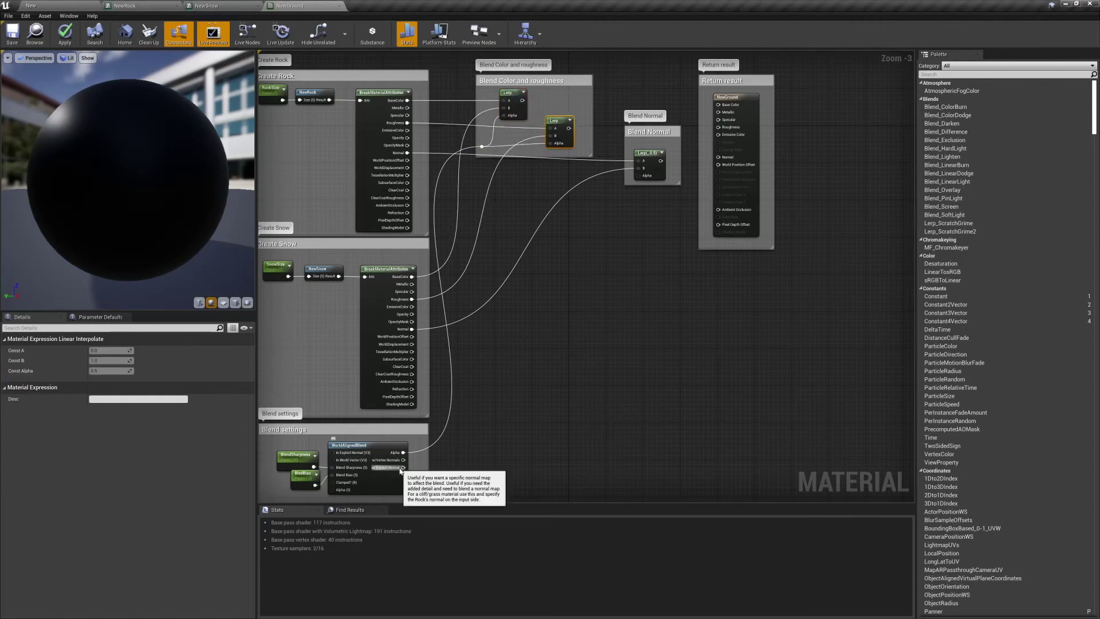
{"action": "left_click_drag", "start_coordinate": [403, 453], "coordinate": [638, 176]}
Step: Connect the three Lerp results to NewGround's Base Color, Roughness and Normal, check the preview sphere, and save the material
{"action": "right_click_drag", "start_coordinate": [597, 186], "coordinate": [523, 306]}
{"action": "left_click_drag", "start_coordinate": [449, 220], "coordinate": [496, 248]}
{"action": "left_click_drag", "start_coordinate": [584, 281], "coordinate": [645, 277]}
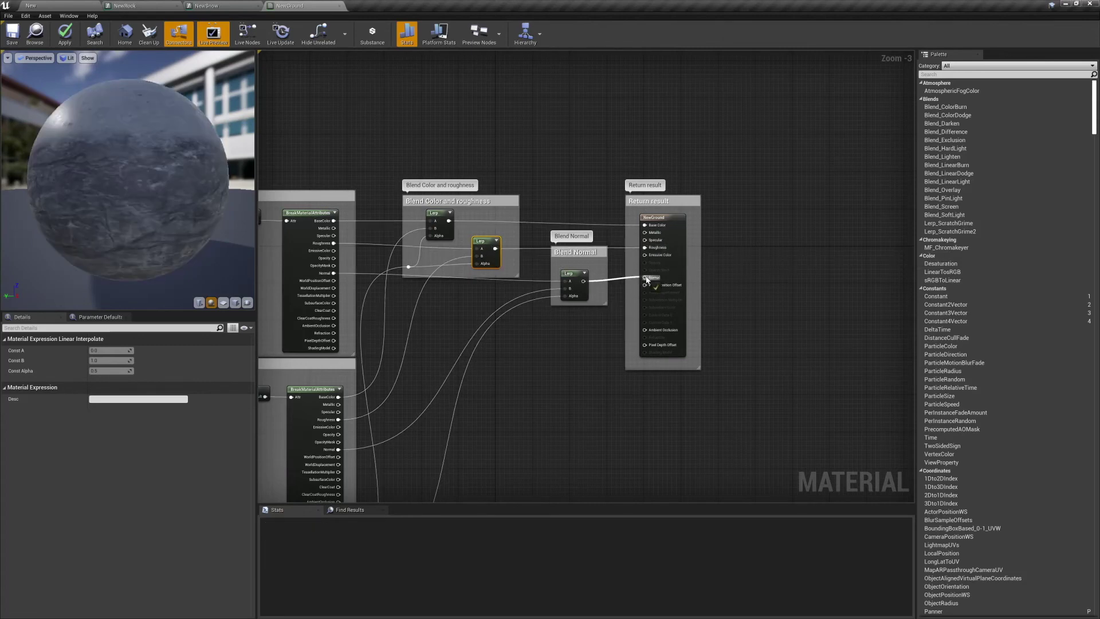
{"action": "scroll", "coordinate": [634, 302], "scroll_direction": "down", "scroll_amount": 2}
{"action": "left_click_drag", "start_coordinate": [148, 185], "coordinate": [226, 182]}
{"action": "right_click_drag", "start_coordinate": [371, 266], "coordinate": [328, 253]}
{"action": "left_click", "coordinate": [12, 34]}
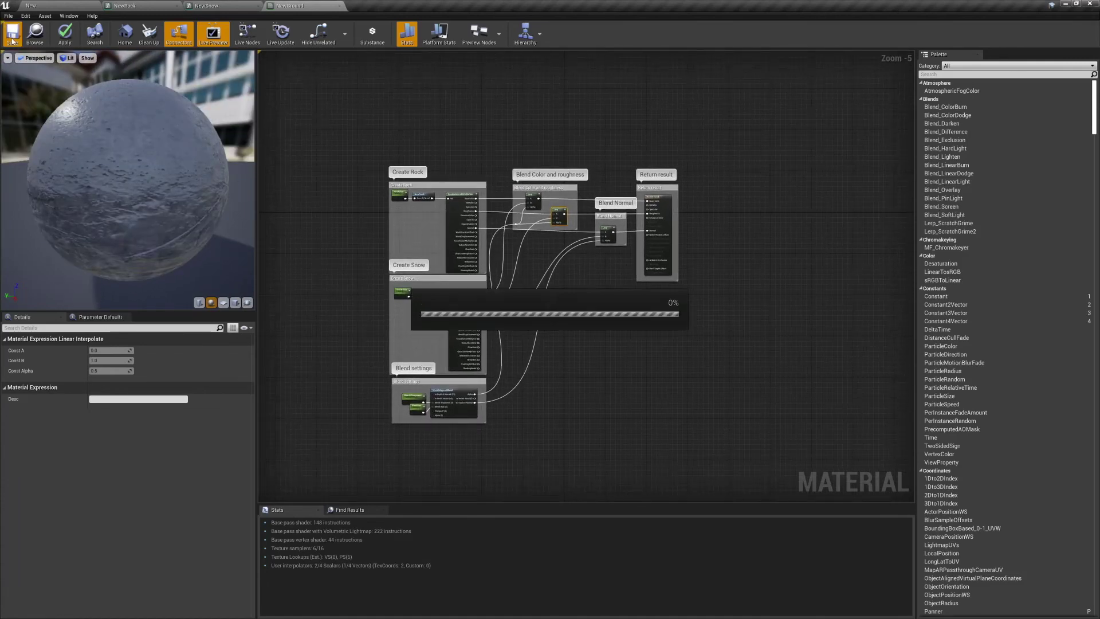
Step: Create a material instance of NewGround in the SnowboardVR folder, named NewGround_Inst
{"action": "left_click", "coordinate": [47, 7]}
{"action": "scroll", "coordinate": [690, 572], "scroll_direction": "down", "scroll_amount": 1}
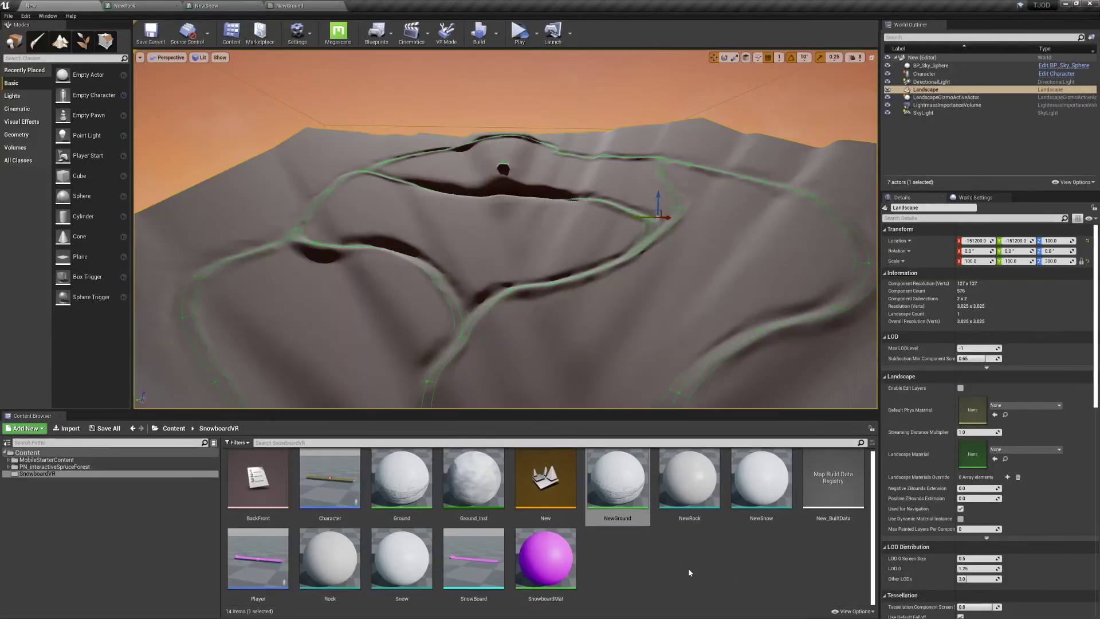
{"action": "right_click", "coordinate": [620, 492]}
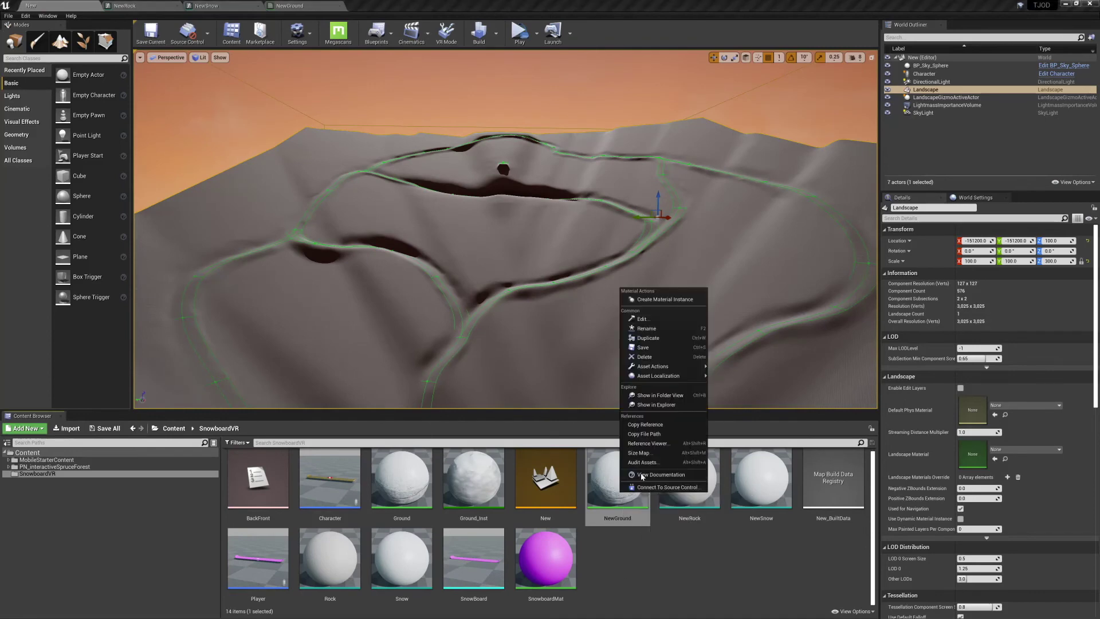
{"action": "left_click", "coordinate": [682, 302]}
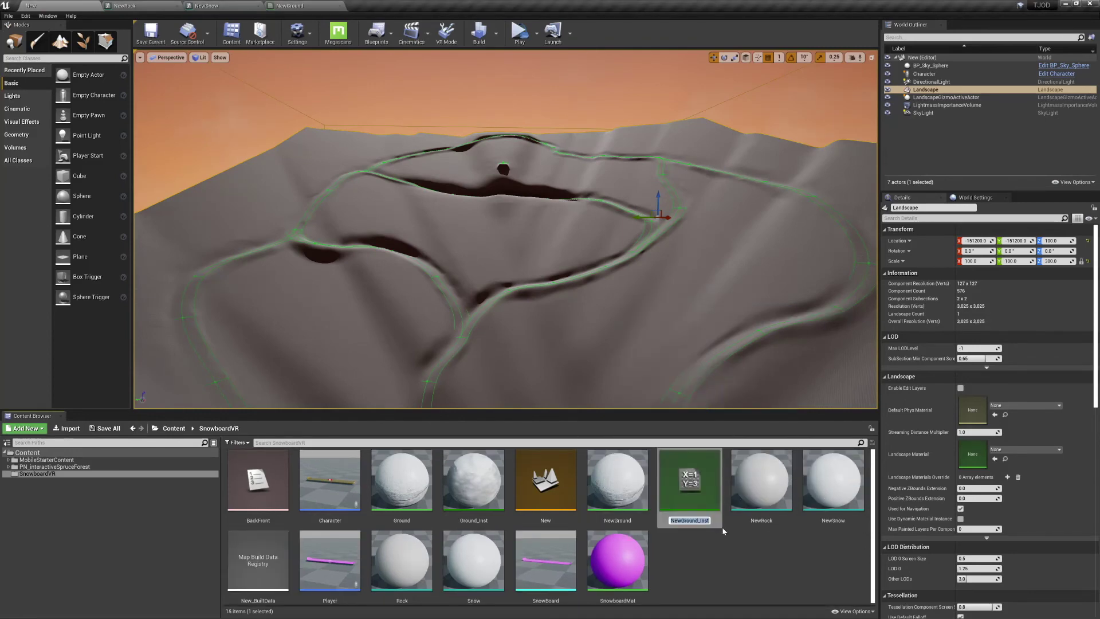
{"action": "key", "text": "Return"}
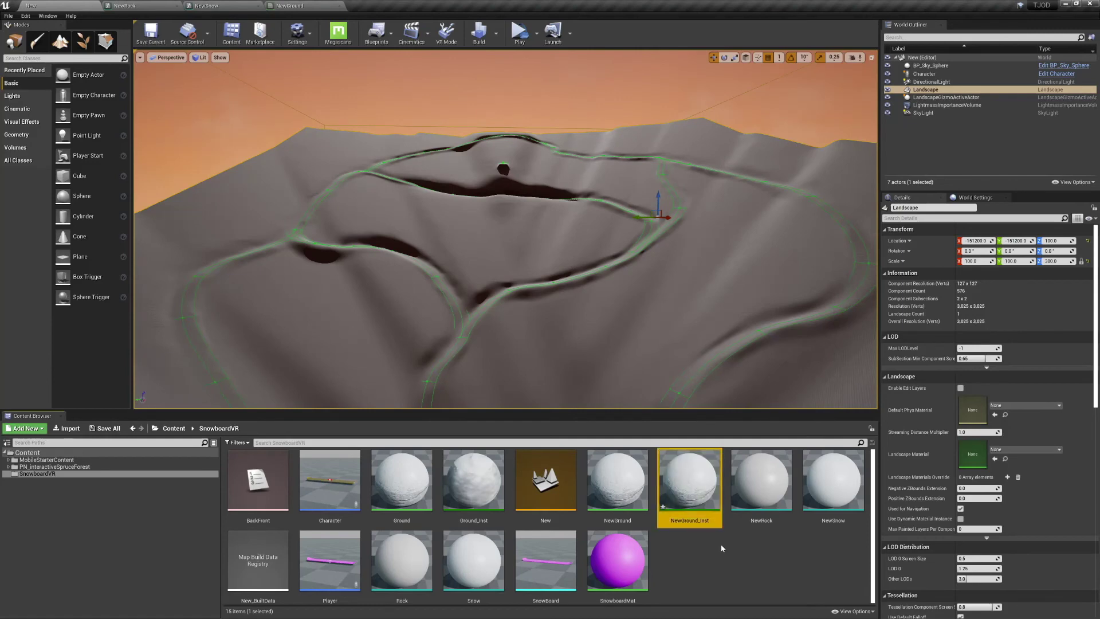
Step: Assign NewGround_Inst as the landscape's Landscape Material
{"action": "left_click", "coordinate": [998, 451]}
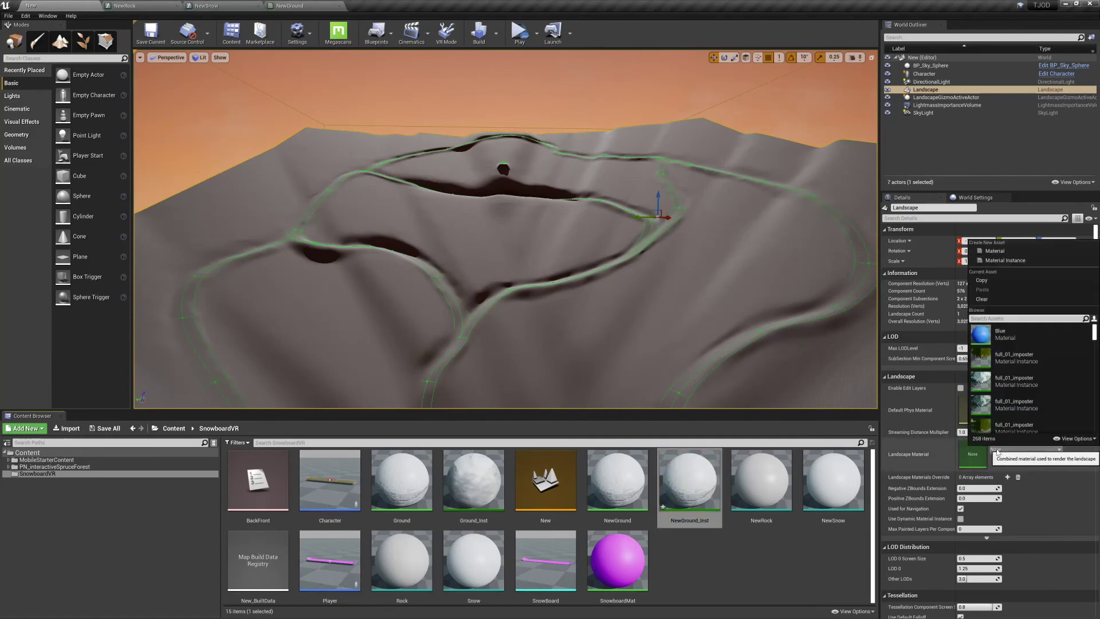
{"action": "type", "text": "new"}
{"action": "left_click", "coordinate": [1048, 392]}
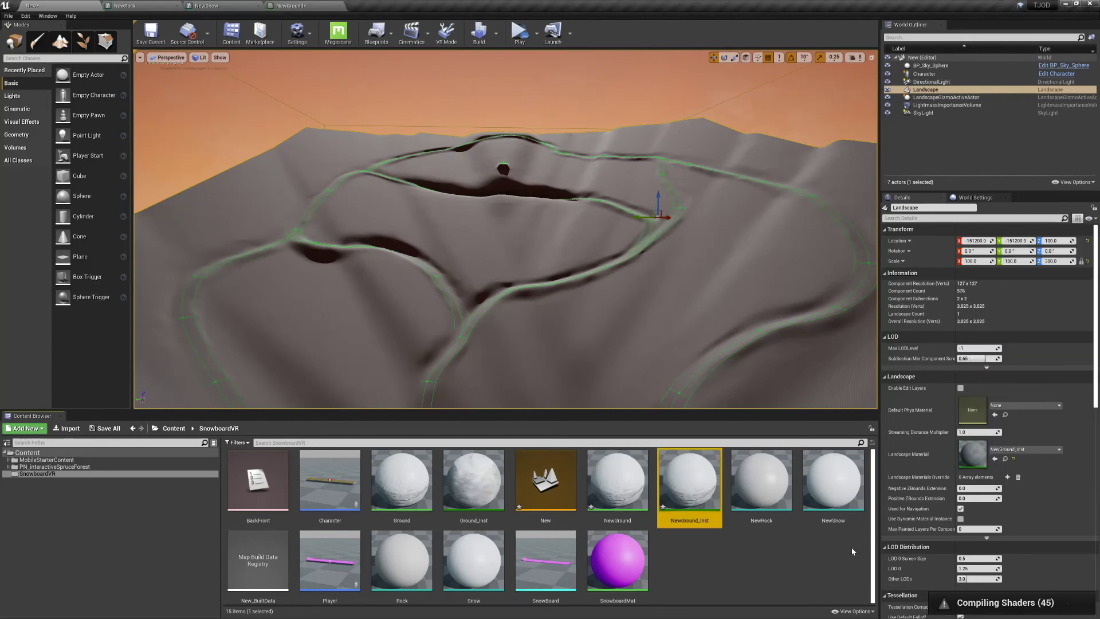
Step: Open NewGround_Inst in a narrowed window beside a close view of the slope and enable its RockSize and SnowSize parameters
{"action": "key", "text": "w"}
{"action": "mouse_move", "coordinate": [648, 321]}
{"action": "right_mouse_down"}
{"action": "mouse_move", "coordinate": [618, 372]}
{"action": "mouse_move", "coordinate": [642, 356]}
{"action": "mouse_move", "coordinate": [636, 321]}
{"action": "right_mouse_up"}
{"action": "right_click_drag", "start_coordinate": [676, 384], "coordinate": [710, 402]}
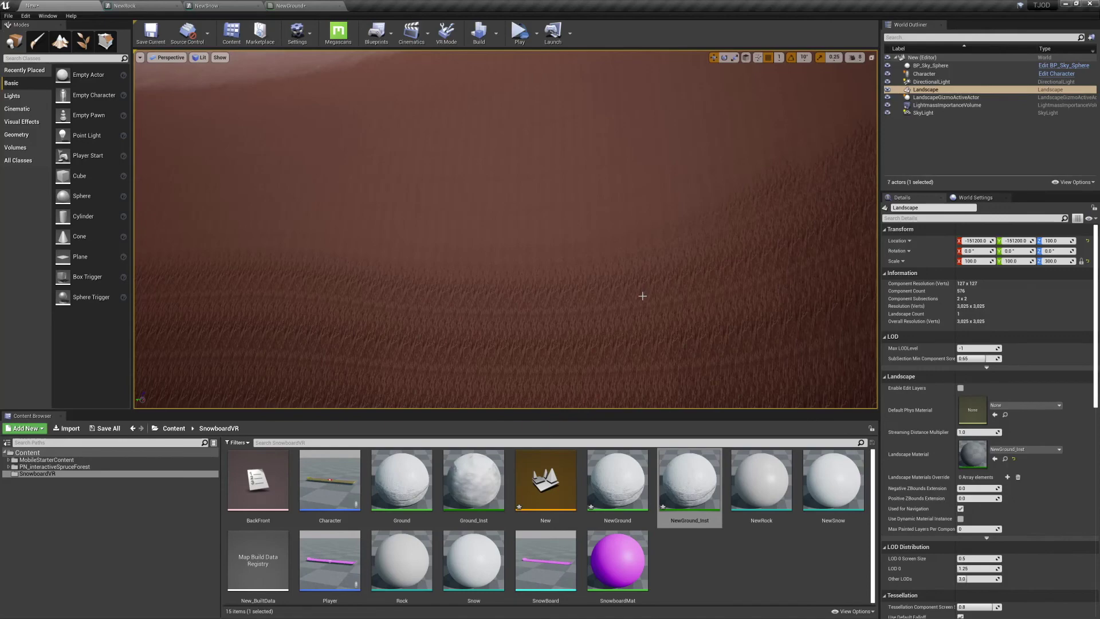
{"action": "double_click", "coordinate": [689, 484]}
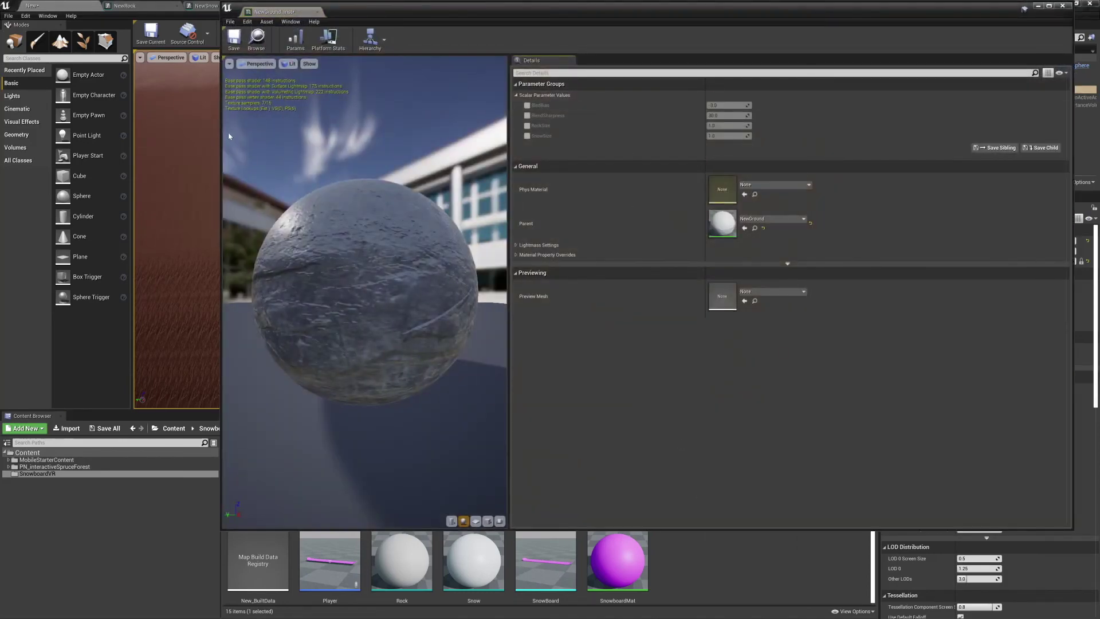
{"action": "left_click_drag", "start_coordinate": [218, 140], "coordinate": [809, 160]}
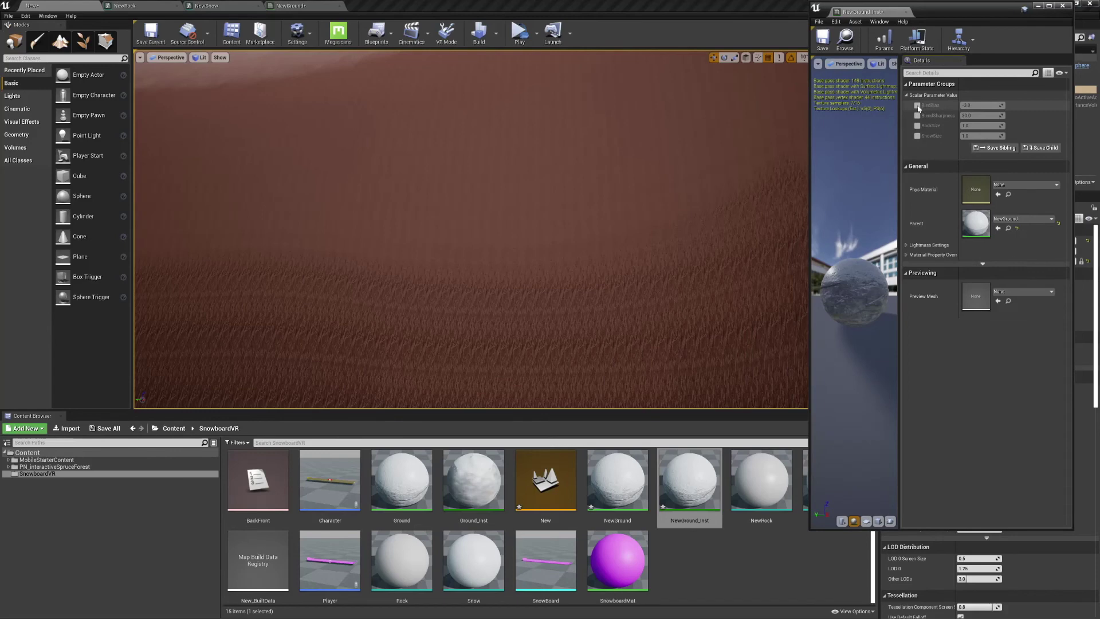
{"action": "left_click", "coordinate": [918, 126]}
{"action": "left_click", "coordinate": [917, 136]}
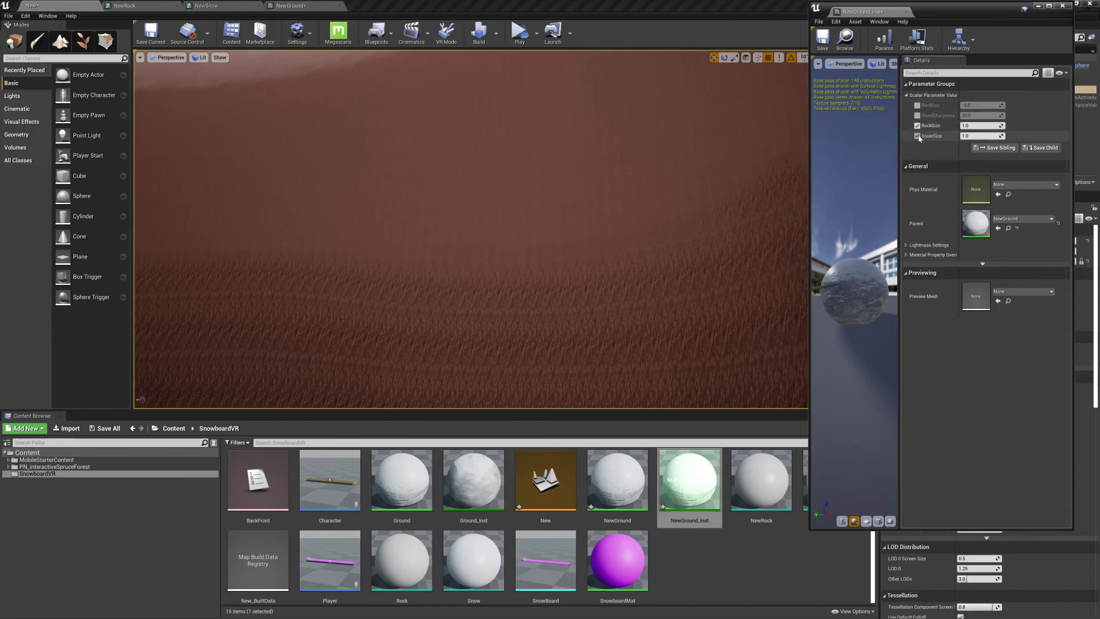
Step: Set NewGround_Inst's RockSize to 0.01 and SnowSize to about 0.02 while viewing the landscape
{"action": "left_click_drag", "start_coordinate": [978, 136], "coordinate": [939, 126]}
{"action": "left_click", "coordinate": [978, 126]}
{"action": "type", "text": "0.05"}
{"action": "key", "text": "Return"}
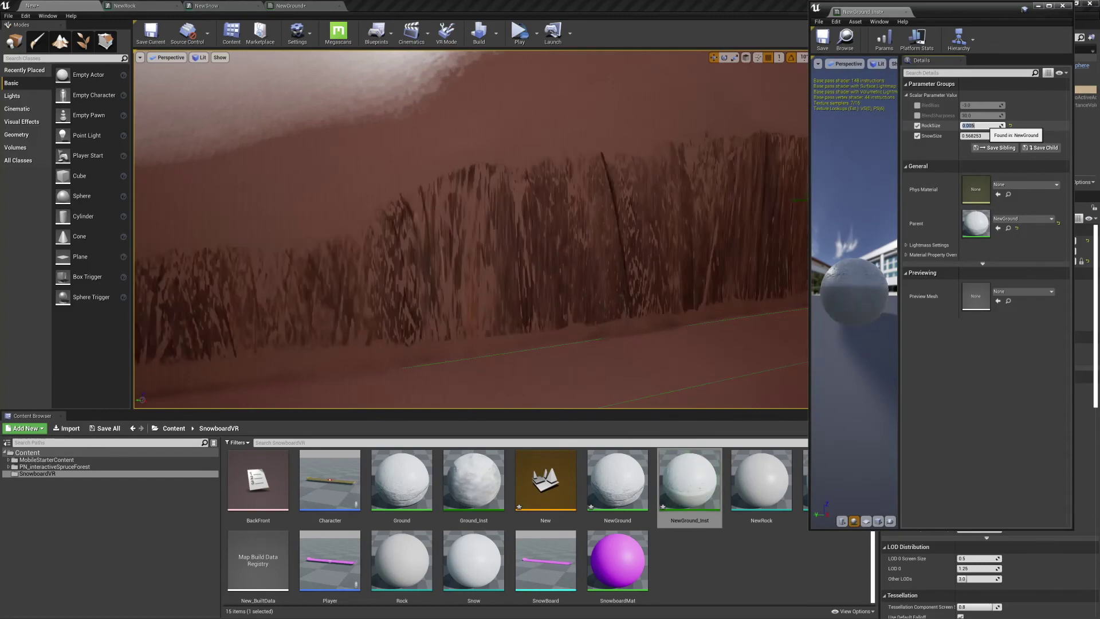
{"action": "right_click_drag", "start_coordinate": [470, 229], "coordinate": [456, 235]}
{"action": "left_click_drag", "start_coordinate": [981, 136], "coordinate": [959, 136]}
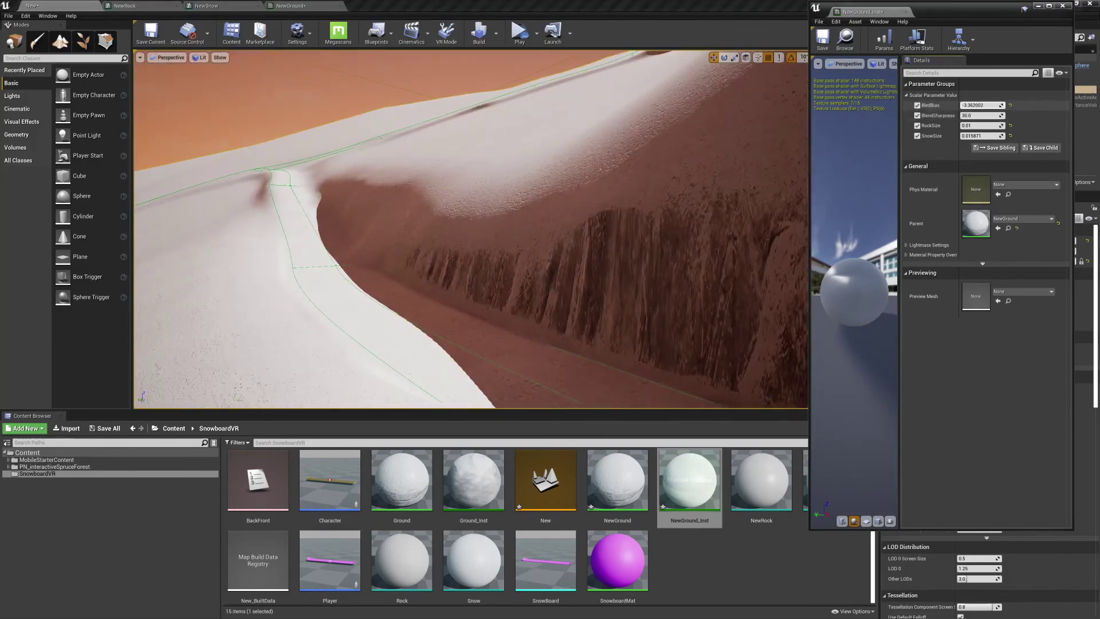
Step: Set the instance's blend bias to about -0.05 and BlendSharpness to about 11, and play the level in VR
{"action": "left_click_drag", "start_coordinate": [981, 105], "coordinate": [988, 105]}
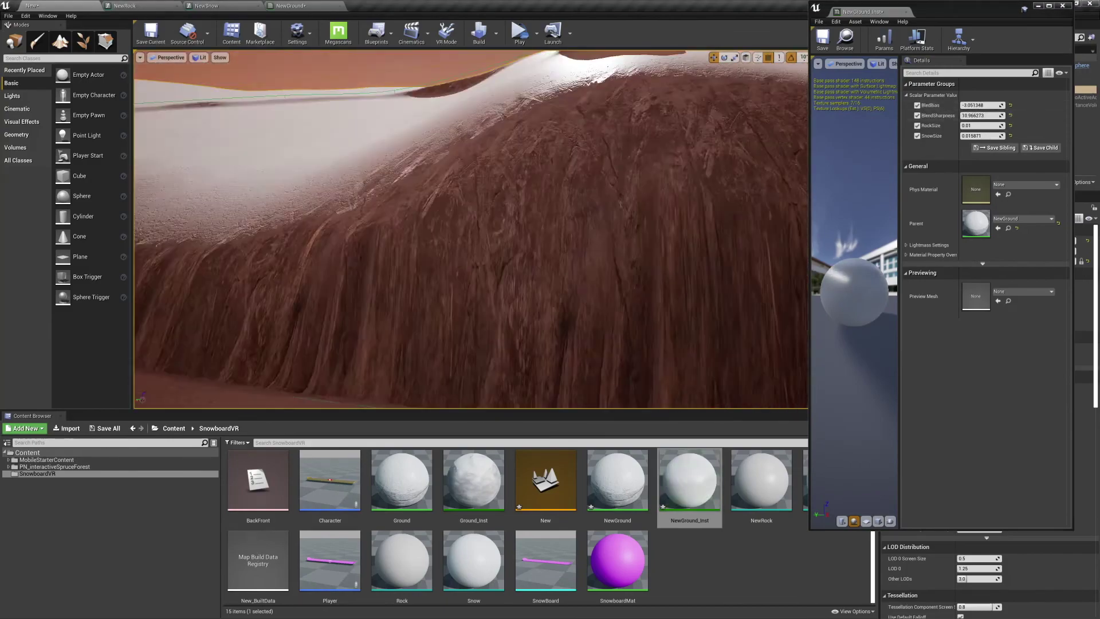
{"action": "mouse_move", "coordinate": [470, 229]}
{"action": "right_mouse_down"}
{"action": "mouse_move", "coordinate": [515, 270]}
{"action": "mouse_move", "coordinate": [516, 287]}
{"action": "mouse_move", "coordinate": [487, 230]}
{"action": "right_mouse_up"}
{"action": "mouse_move", "coordinate": [536, 55]}
{"action": "right_mouse_down"}
{"action": "mouse_move", "coordinate": [550, 109]}
{"action": "mouse_move", "coordinate": [515, 98]}
{"action": "mouse_move", "coordinate": [536, 54]}
{"action": "right_mouse_up"}
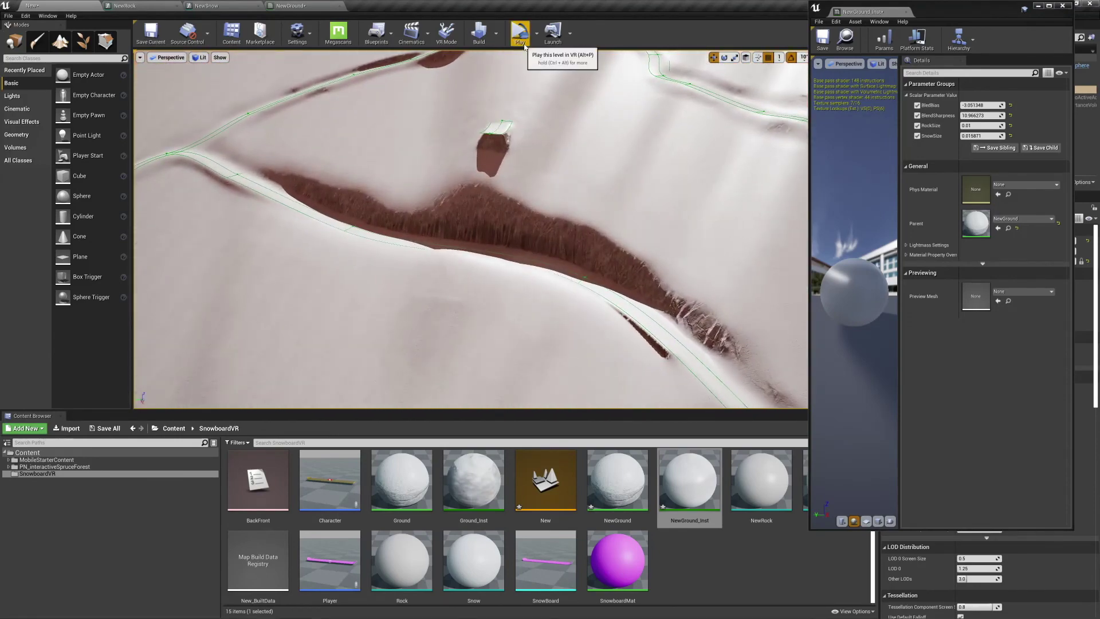
{"action": "left_click", "coordinate": [520, 34]}
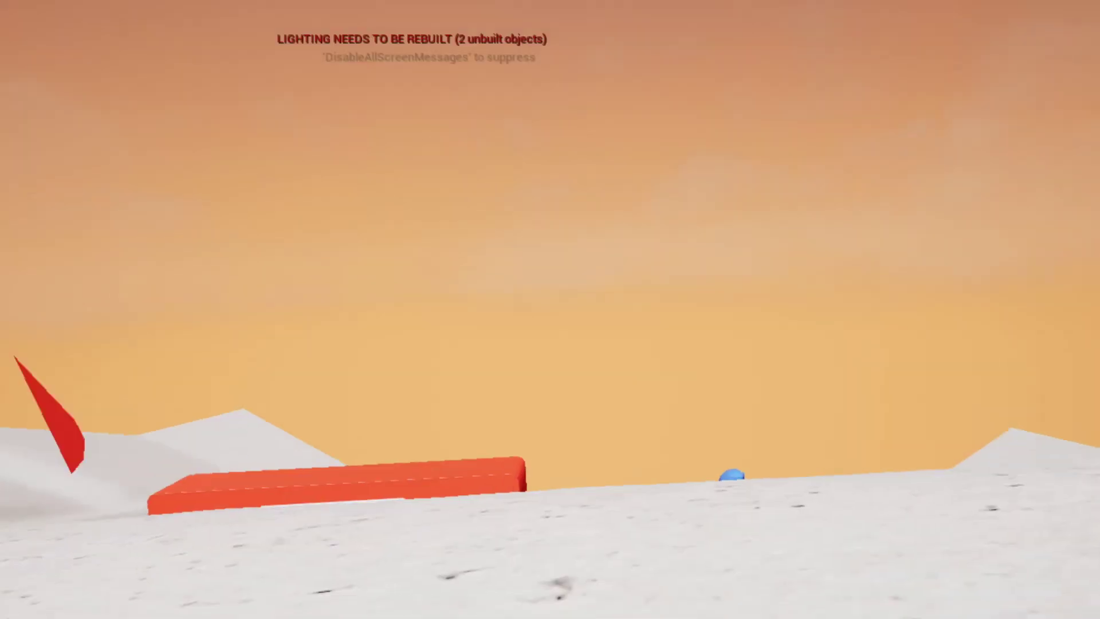